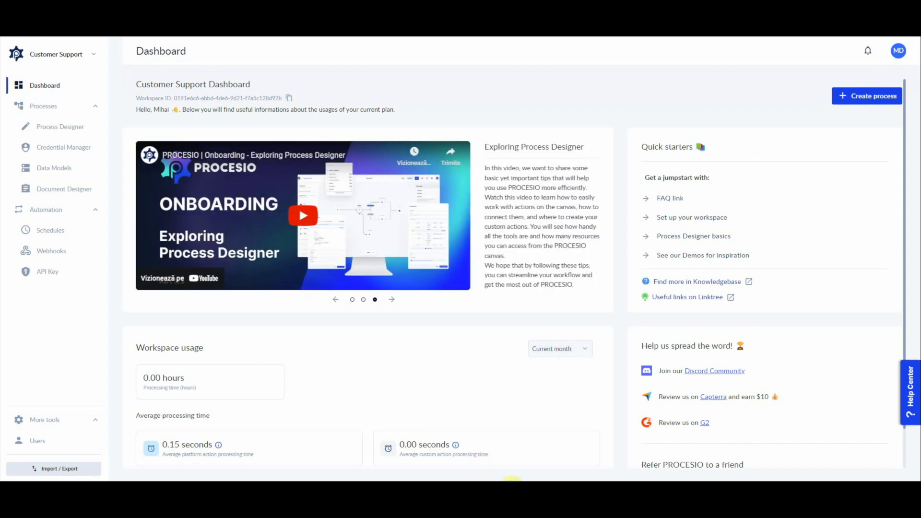
Switch to the Notepad++ text file and examine the Input 1 array, focusing on each object's email and id fields
left_click(502, 489)
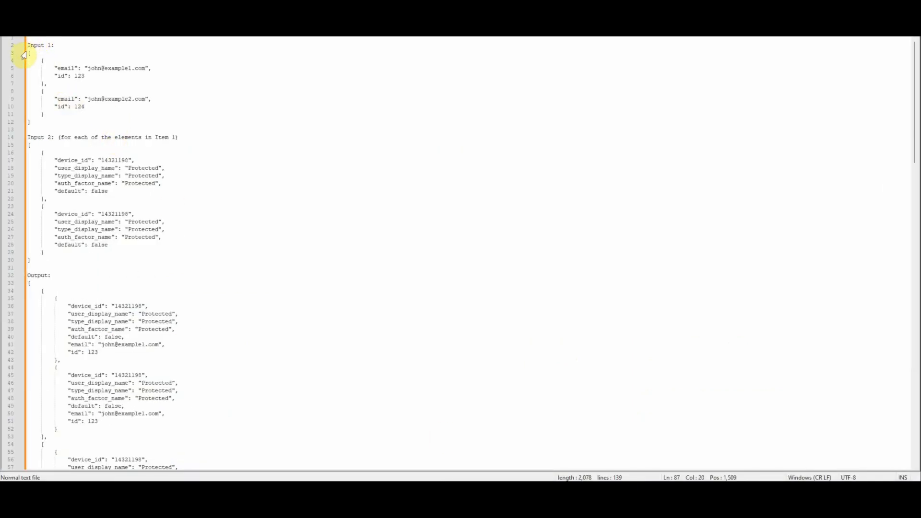
left_click_drag(29, 53, 62, 117)
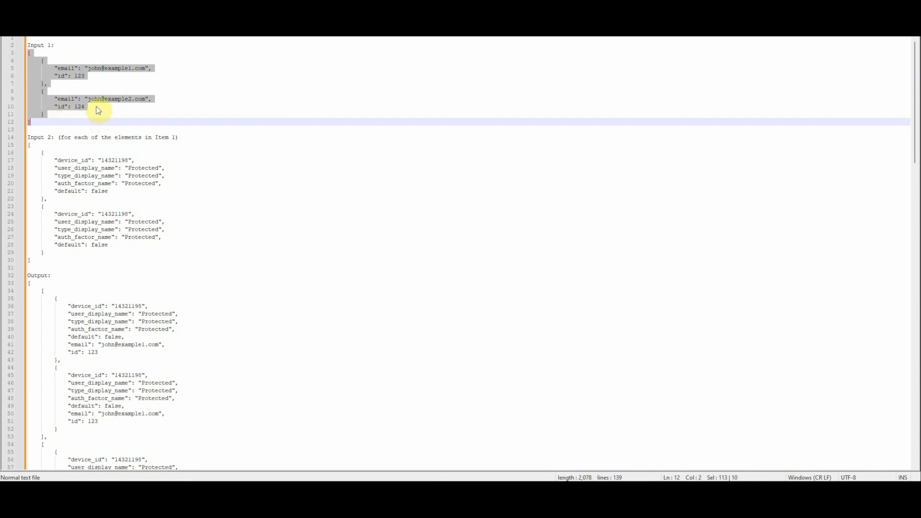
left_click(55, 68)
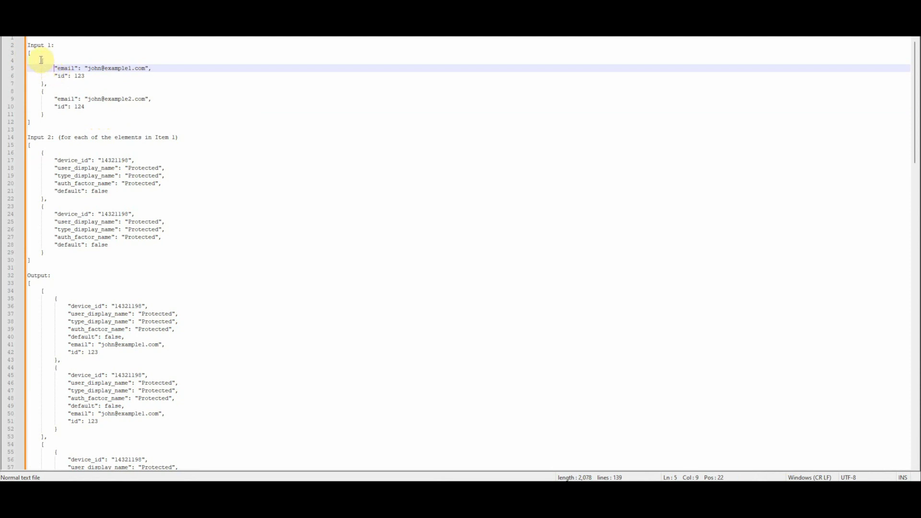
left_click_drag(42, 60, 54, 83)
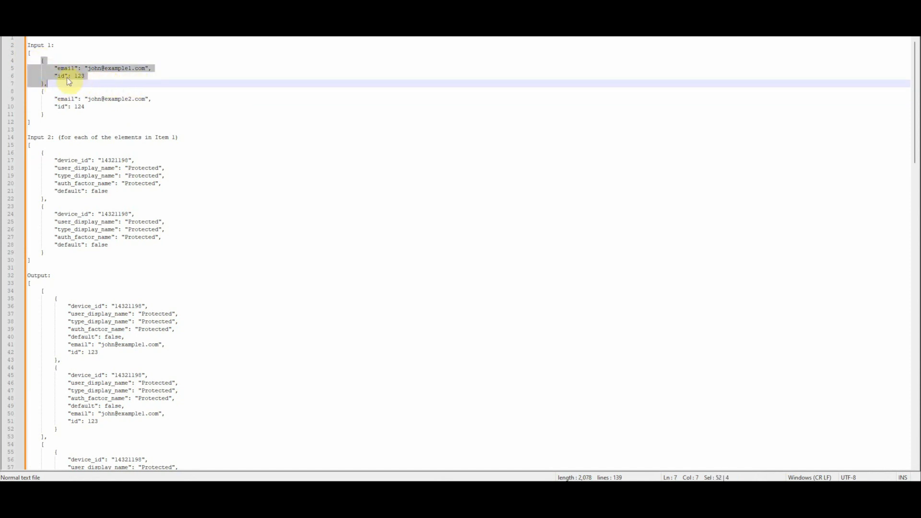
left_click(60, 68)
left_click_drag(42, 60, 49, 83)
left_click(62, 69)
left_click(60, 76)
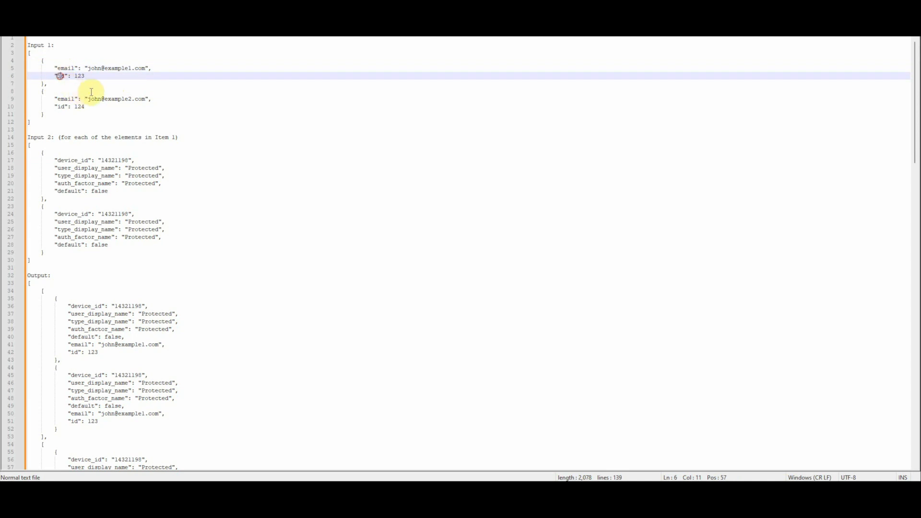
double_click(67, 69)
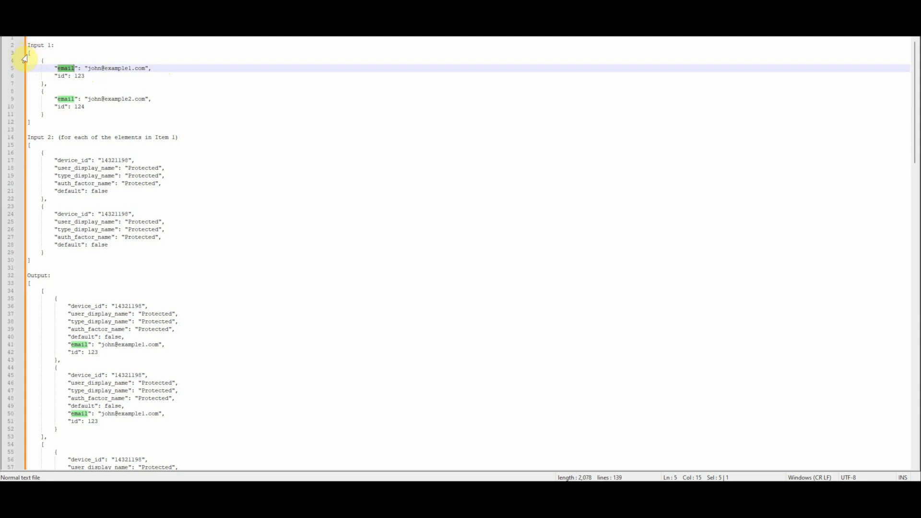
left_click_drag(29, 53, 36, 122)
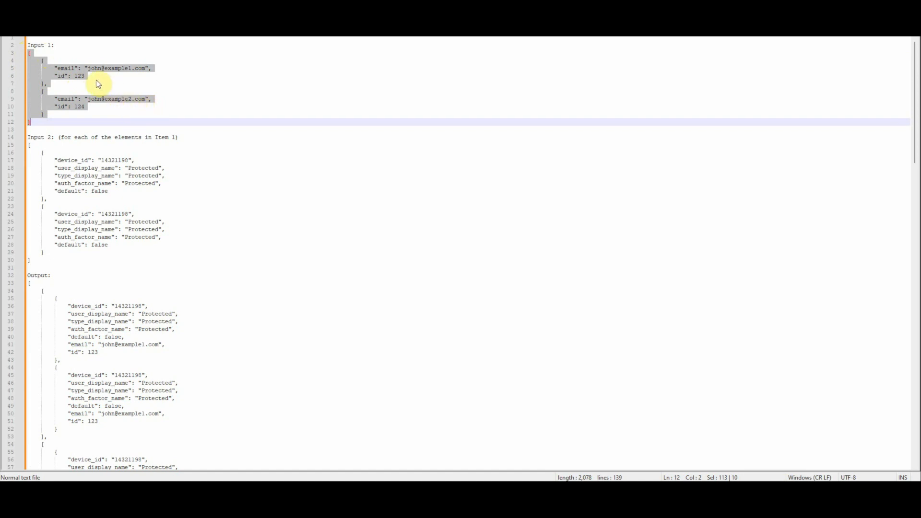
left_click(78, 76)
double_click(78, 77)
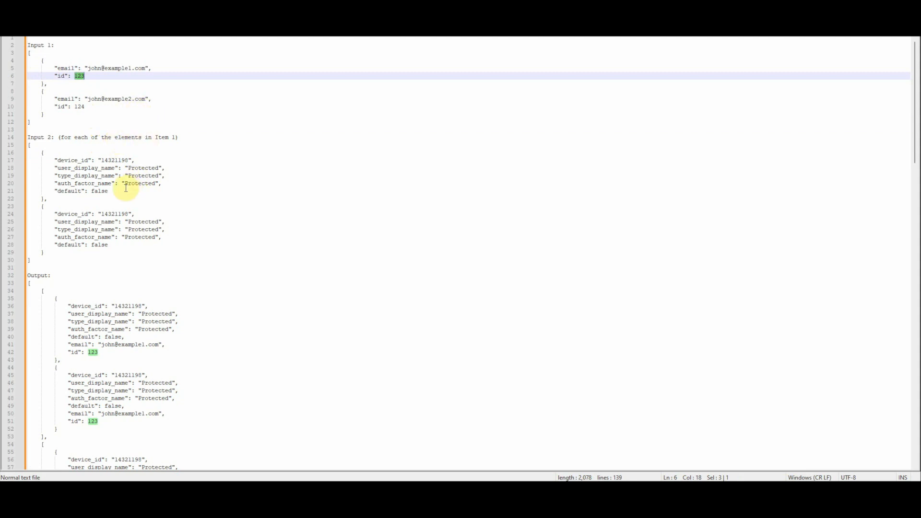
Examine the Input 2 array of device objects and how it relates to each email and id element of Input 1
left_click(59, 162)
left_click_drag(59, 162, 85, 184)
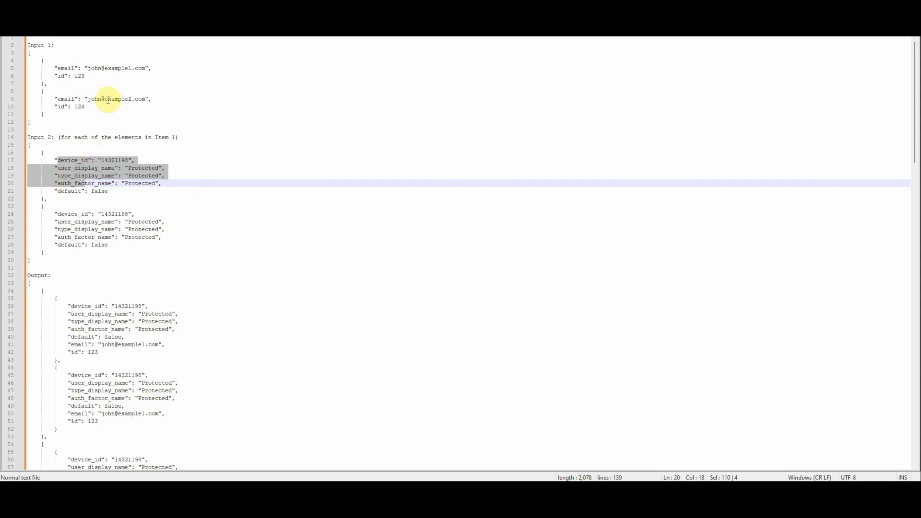
double_click(78, 76)
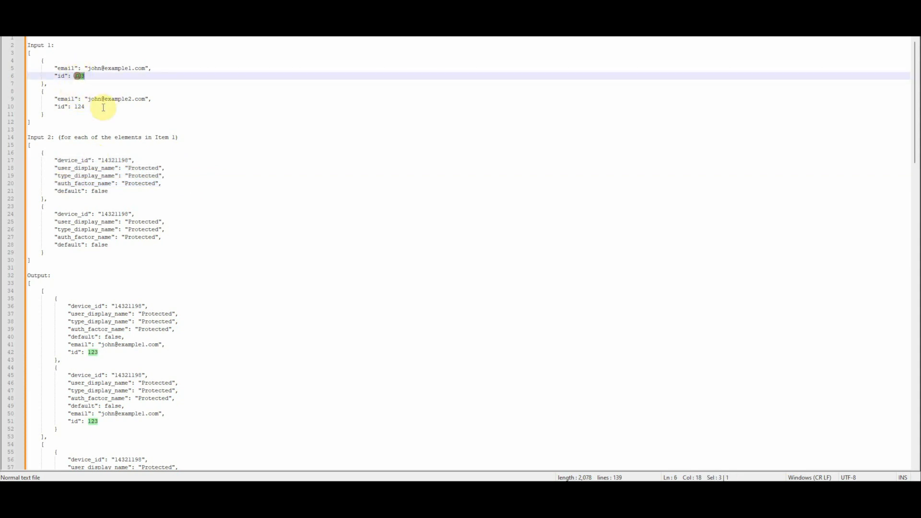
double_click(33, 138)
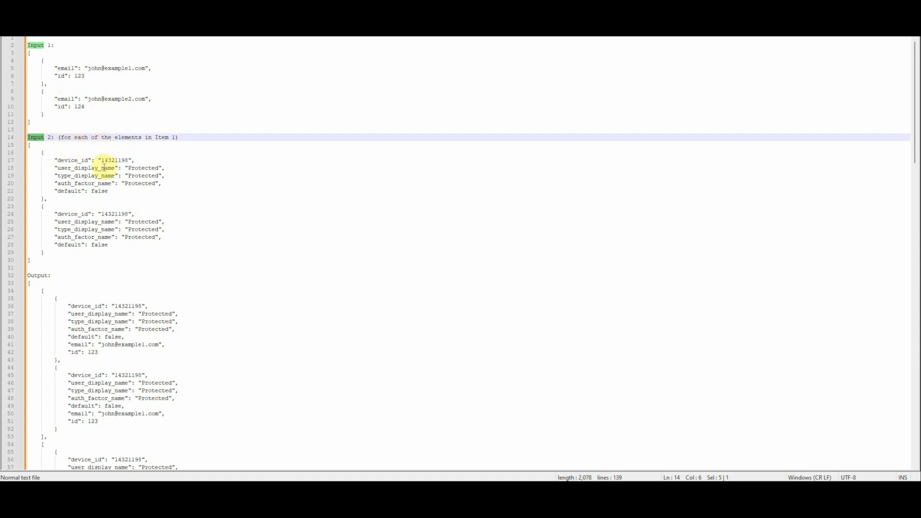
double_click(41, 152)
left_click_drag(42, 152, 51, 252)
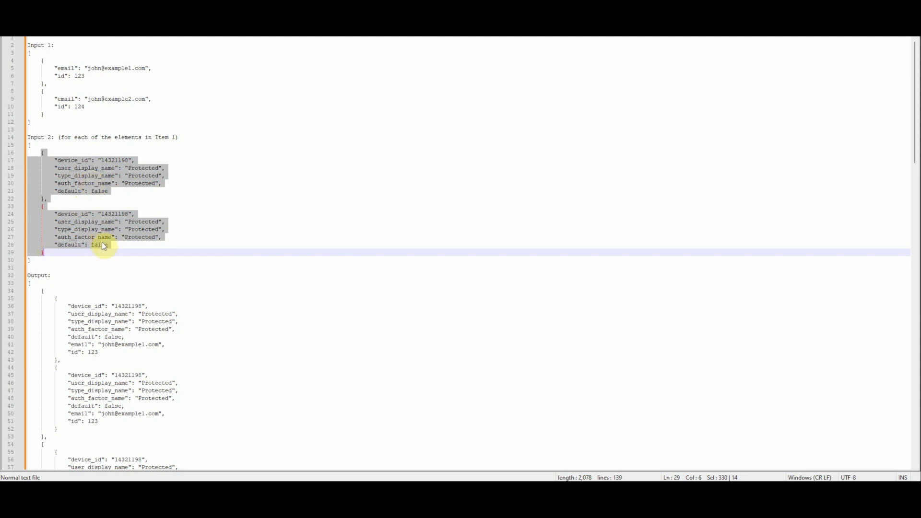
scroll(104, 249, "down", 1)
left_click(33, 252)
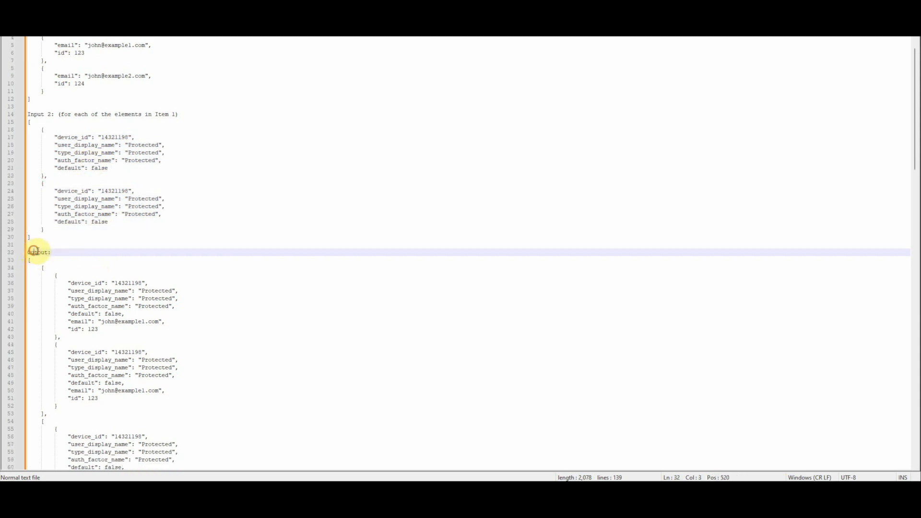
scroll(68, 179, "up", 1)
left_click_drag(33, 45, 74, 265)
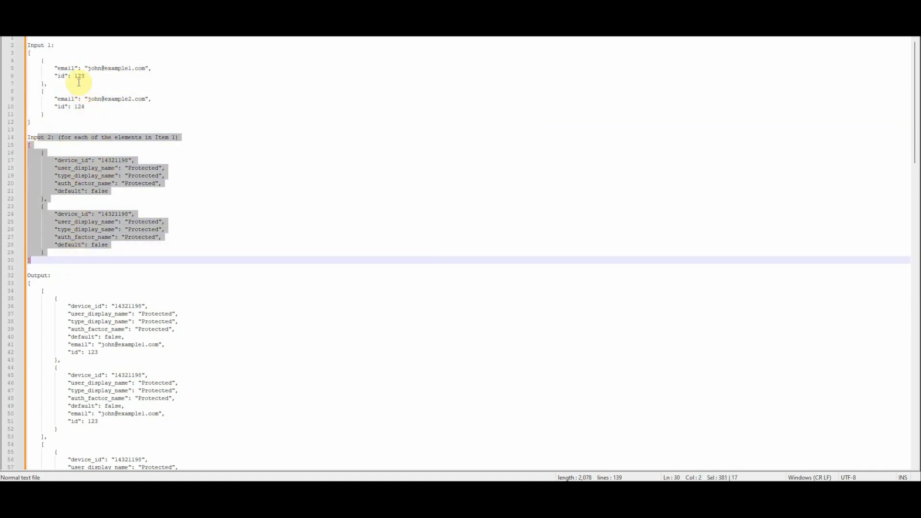
double_click(66, 68)
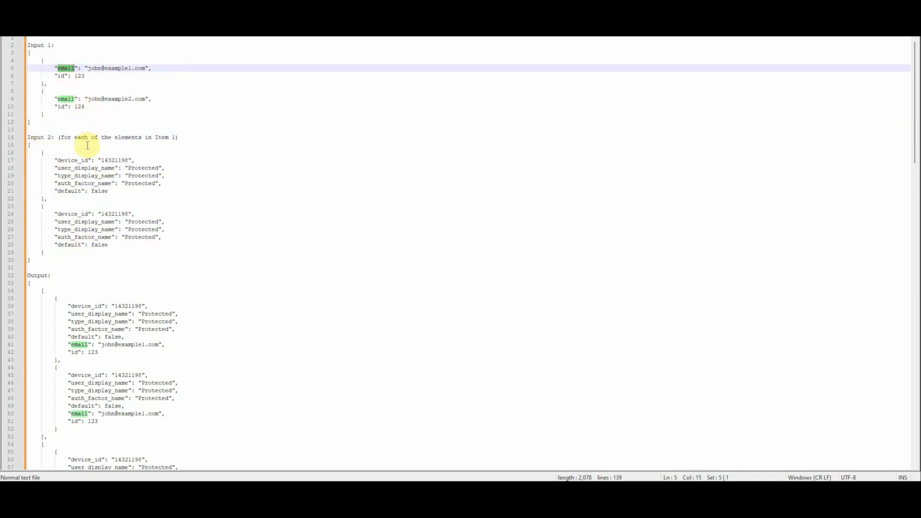
Examine the nested array structure of the Output sample, including the two objects in its first inner array
scroll(114, 230, "down", 5)
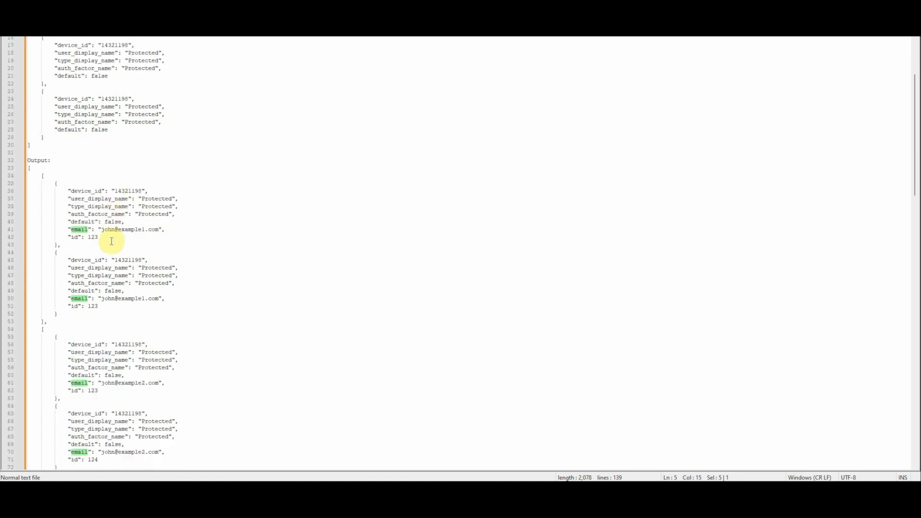
left_click(30, 160)
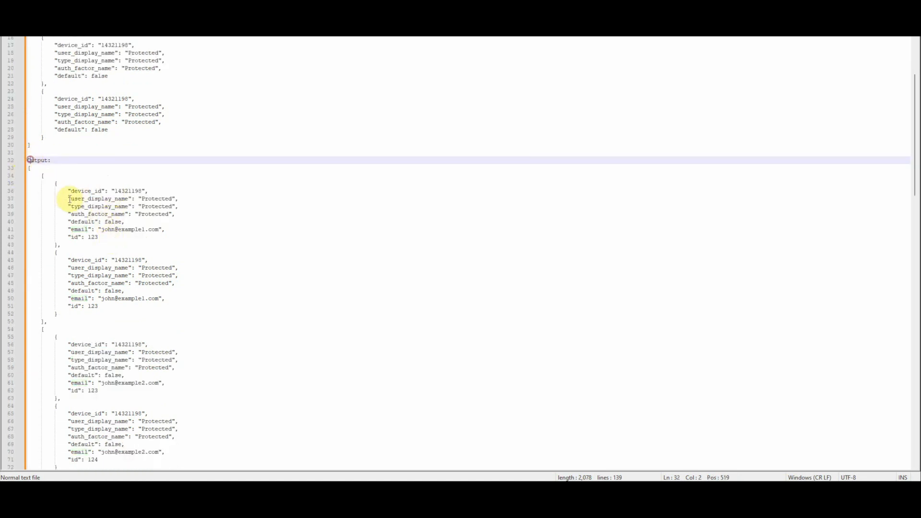
scroll(68, 197, "down", 4)
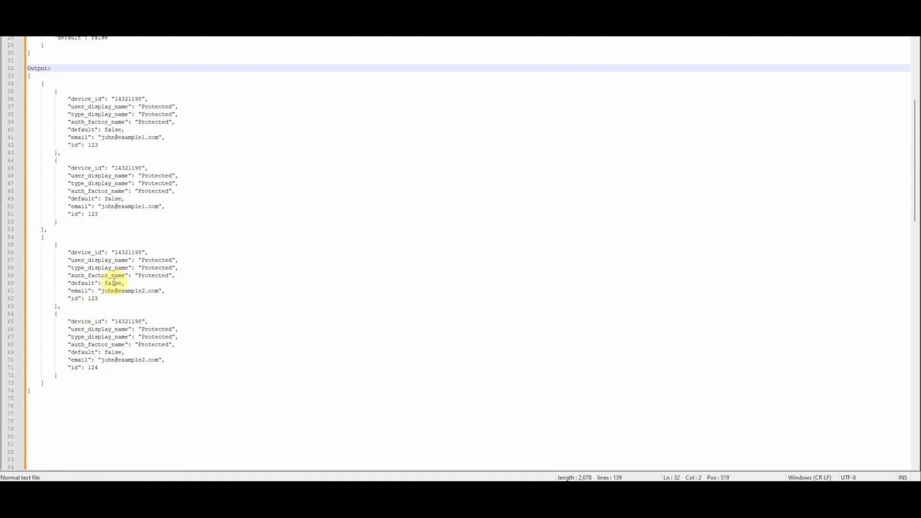
left_click(30, 76)
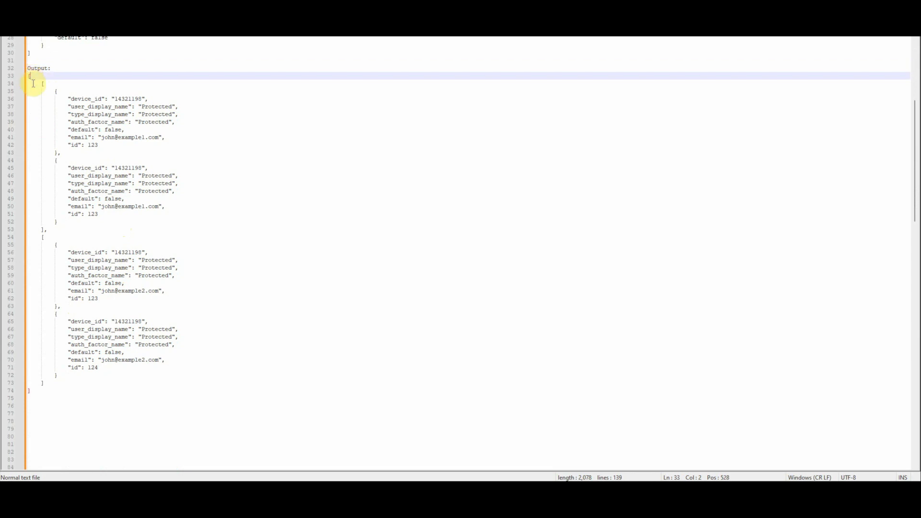
left_click(42, 84)
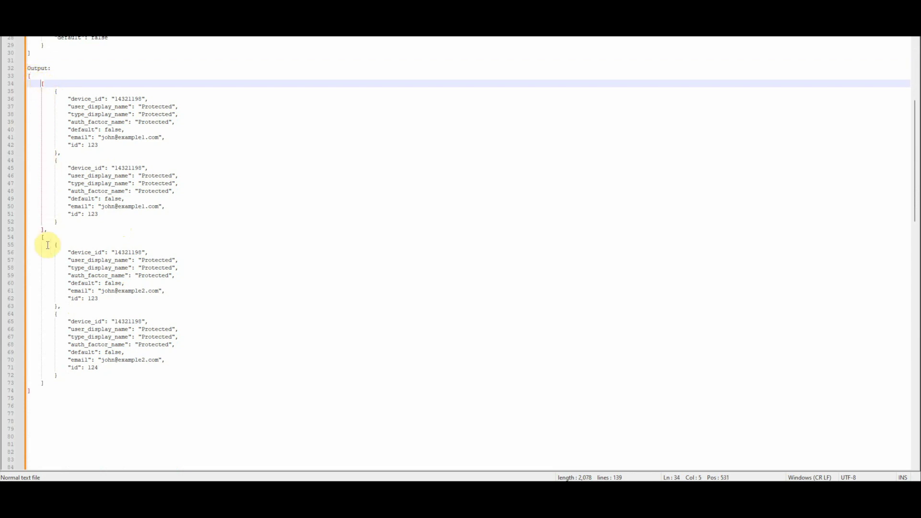
left_click_drag(40, 83, 44, 84)
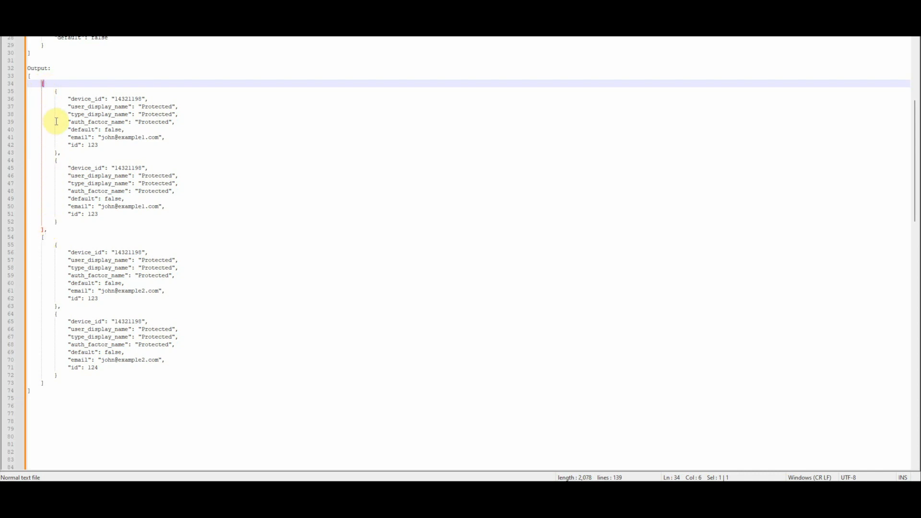
scroll(54, 117, "up", 4)
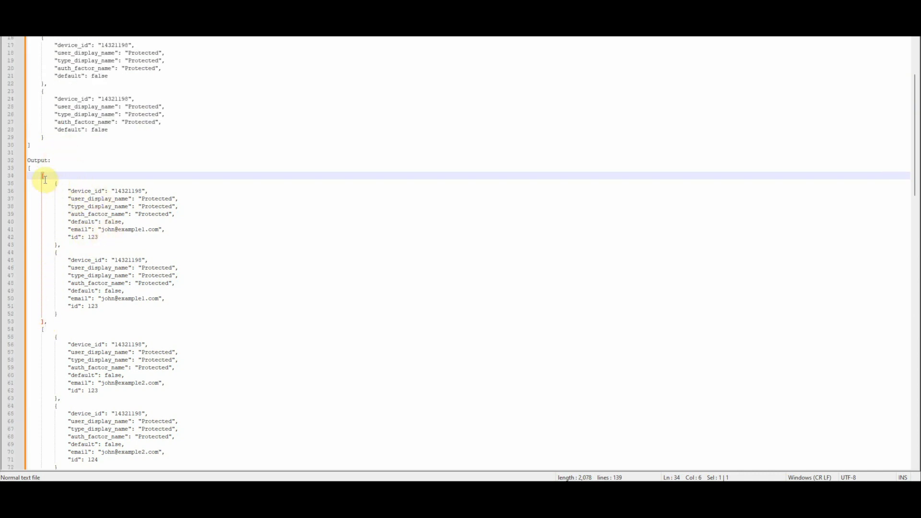
left_click_drag(54, 183, 70, 314)
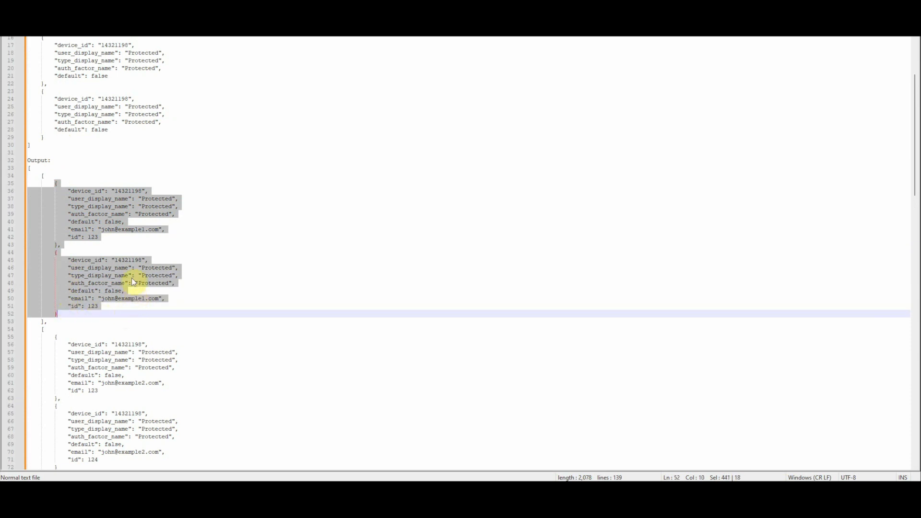
Compare the email and id fields in the first Output group with Input 1, and its device fields with Input 2
scroll(134, 273, "up", 2)
left_click(88, 276)
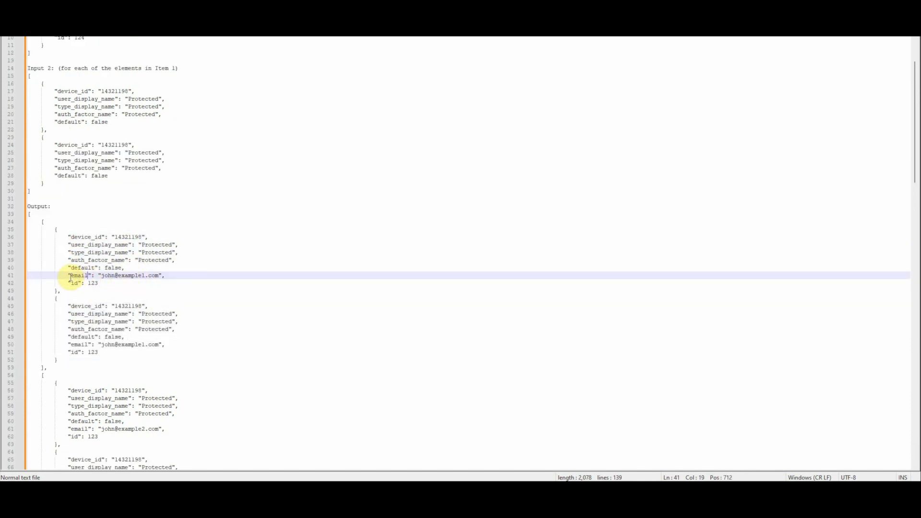
left_click_drag(67, 275, 98, 284)
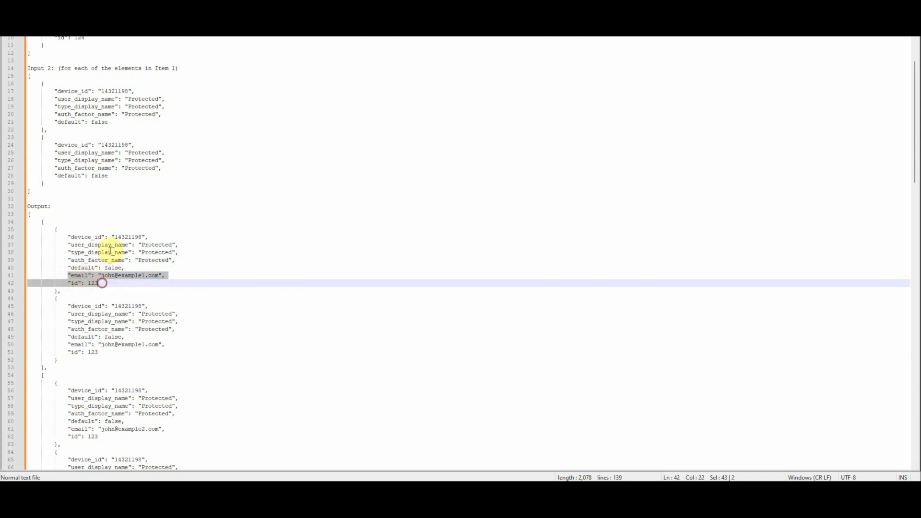
scroll(86, 137, "up", 3)
left_click_drag(55, 68, 85, 77)
left_click_drag(68, 344, 104, 352)
left_click_drag(68, 414, 114, 422)
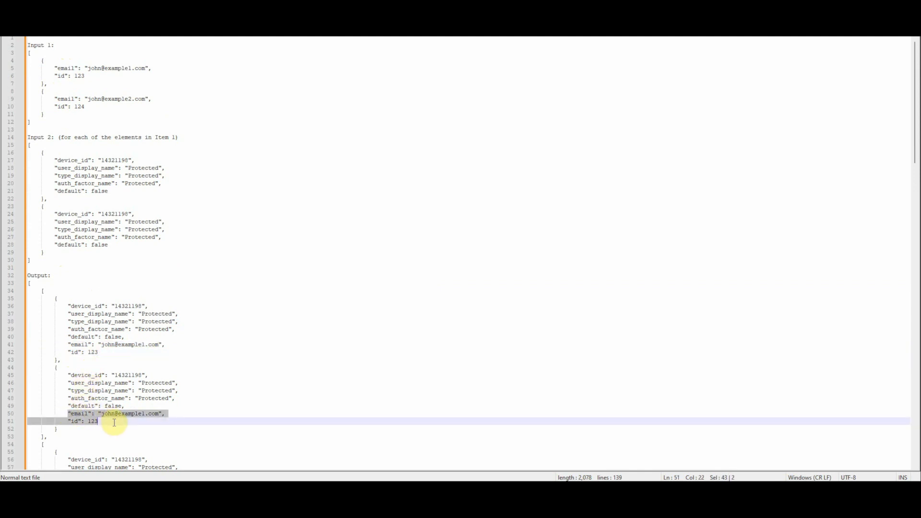
left_click_drag(68, 306, 166, 421)
left_click(93, 381)
left_click_drag(68, 344, 104, 353)
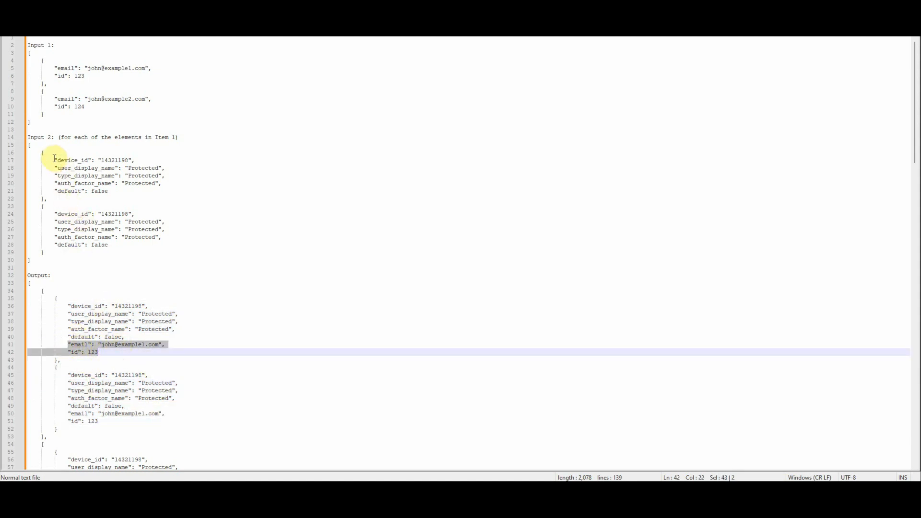
mouse_move(53, 161)
left_mouse_down()
mouse_move(117, 212)
mouse_move(137, 245)
left_mouse_up()
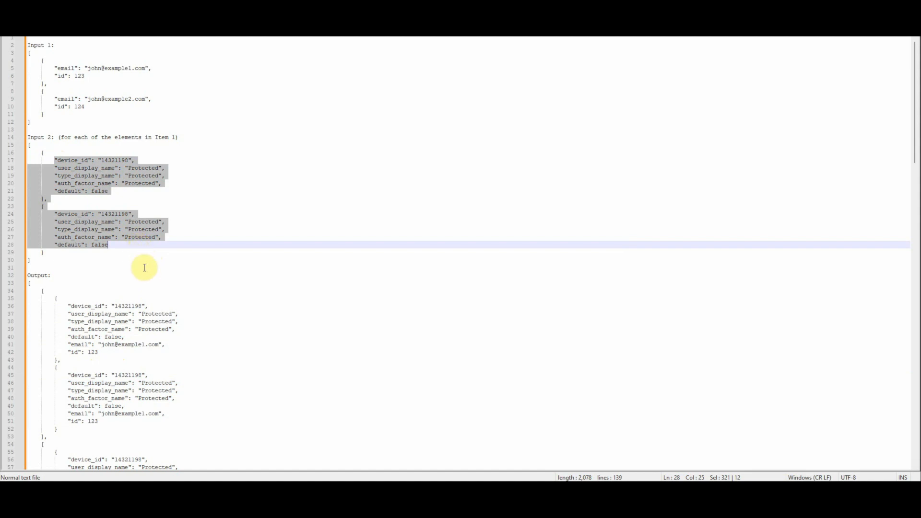
Examine the second inner array's email, id and device fields, then review the whole Output array
scroll(191, 315, "down", 3)
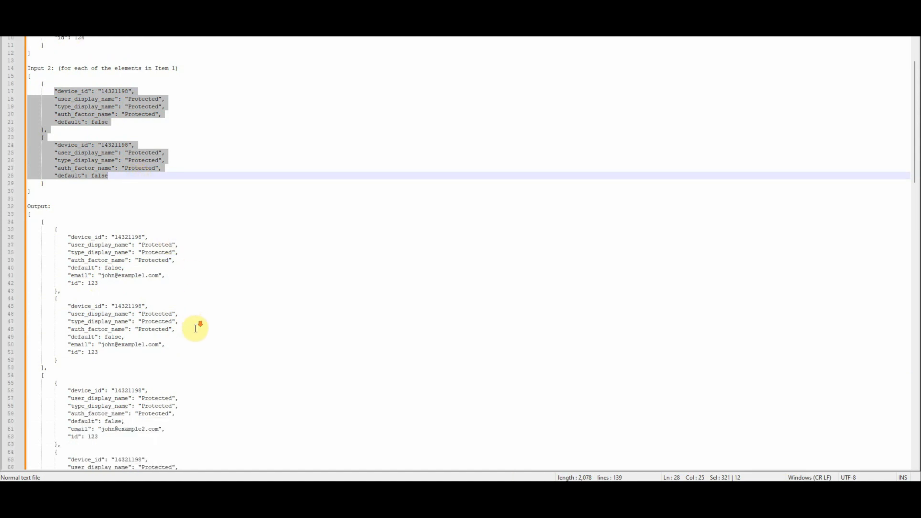
scroll(194, 330, "down", 2)
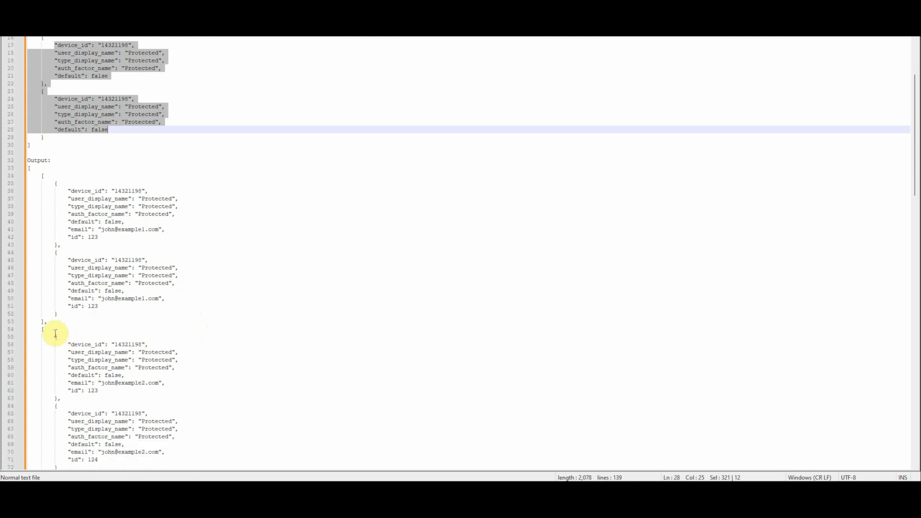
left_click(41, 328)
scroll(78, 331, "down", 3)
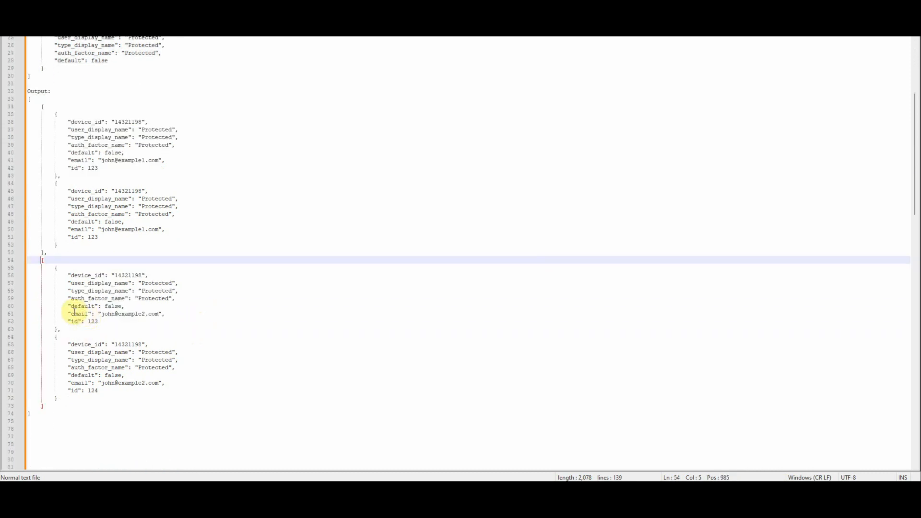
left_click(71, 313)
left_click_drag(71, 313, 168, 321)
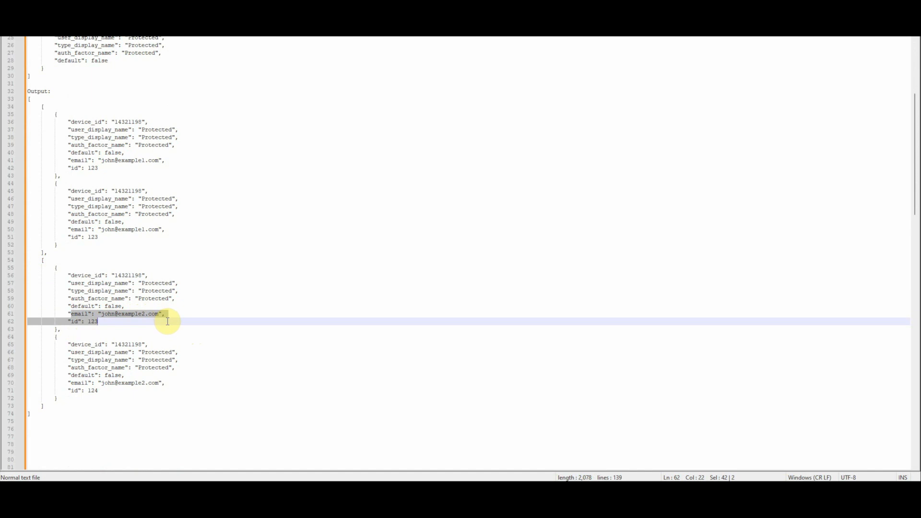
scroll(108, 220, "up", 4)
scroll(99, 312, "down", 5)
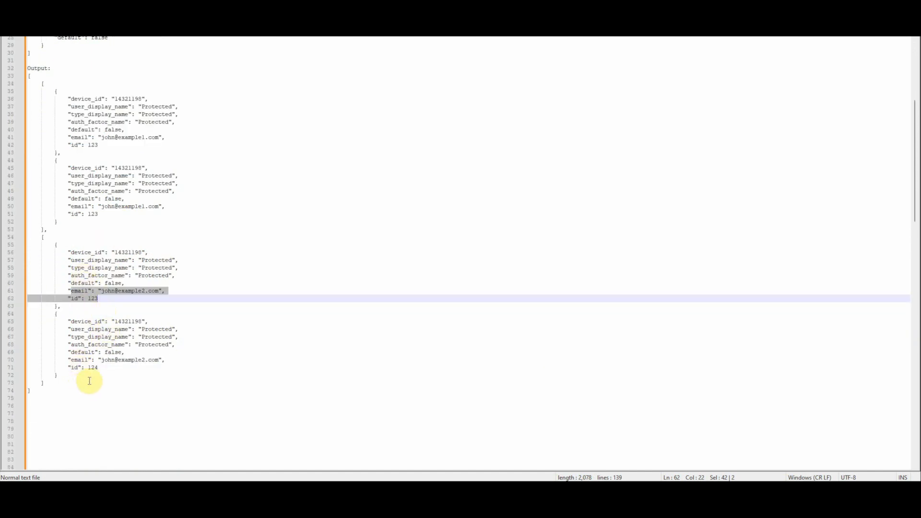
left_click_drag(72, 251, 93, 294)
left_click_drag(81, 336, 91, 352)
scroll(138, 370, "up", 2)
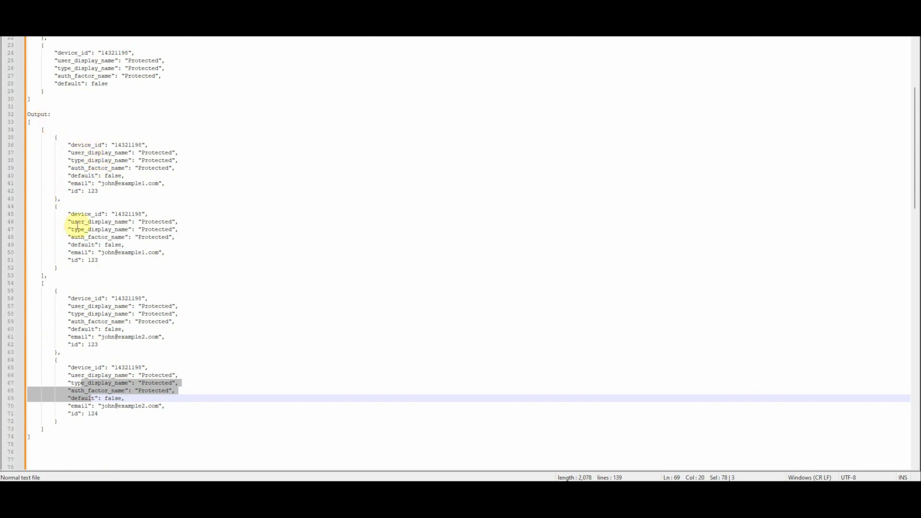
left_click_drag(28, 121, 130, 433)
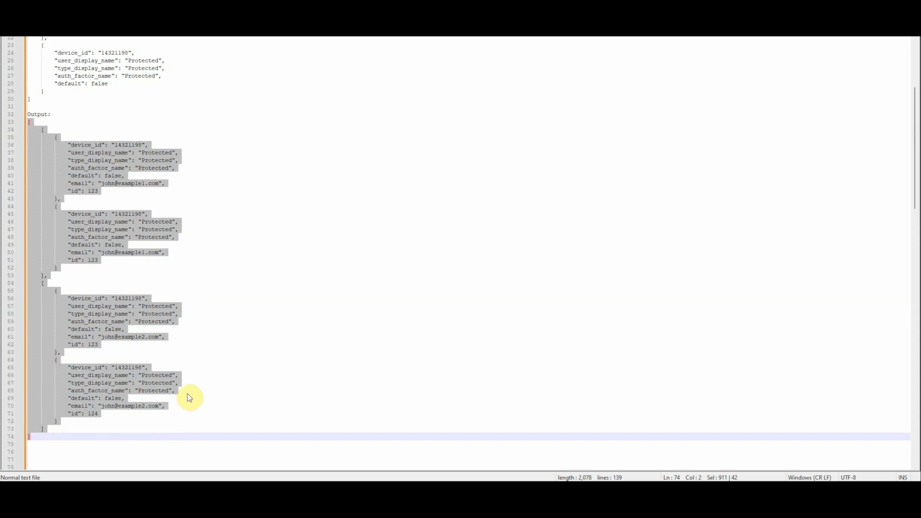
scroll(184, 307, "up", 1)
scroll(181, 306, "up", 6)
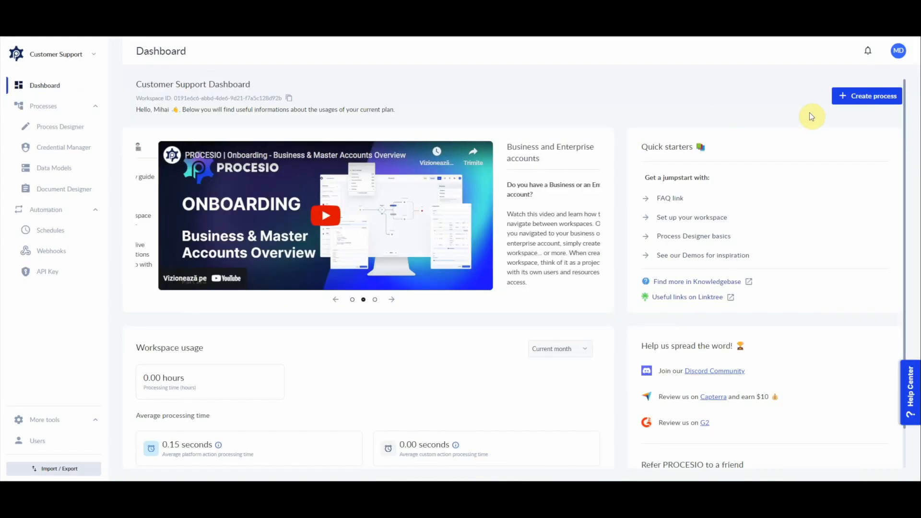
Create a new process and name it "Combine date from 2 APIs"
left_click(861, 98)
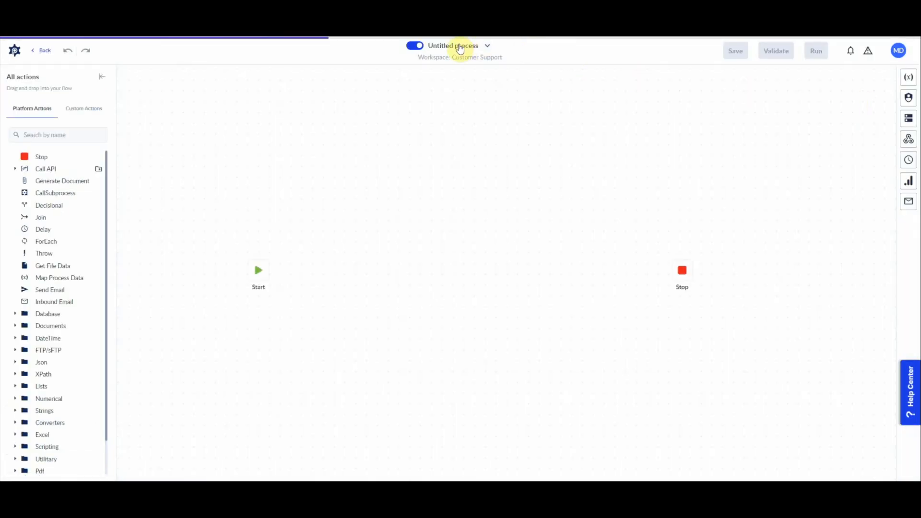
left_click(456, 45)
left_click(818, 149)
left_click_drag(819, 145, 764, 144)
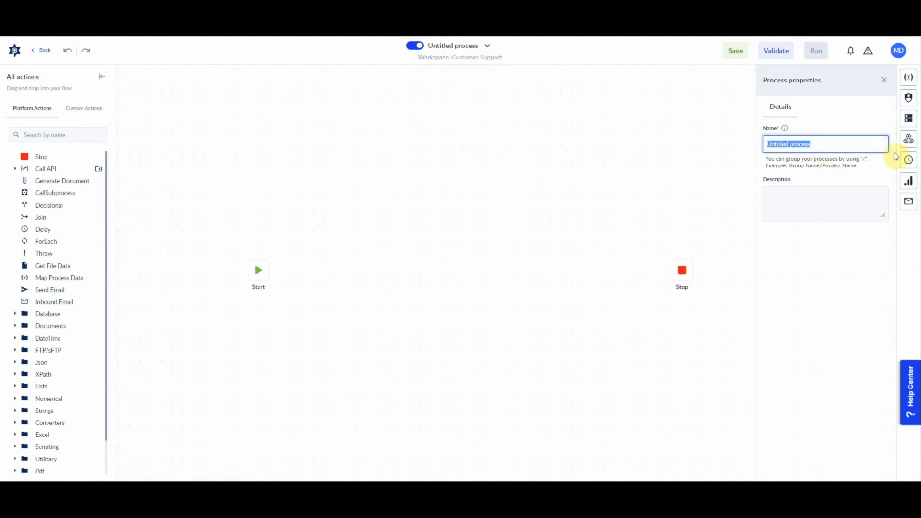
type("Combine date from ")
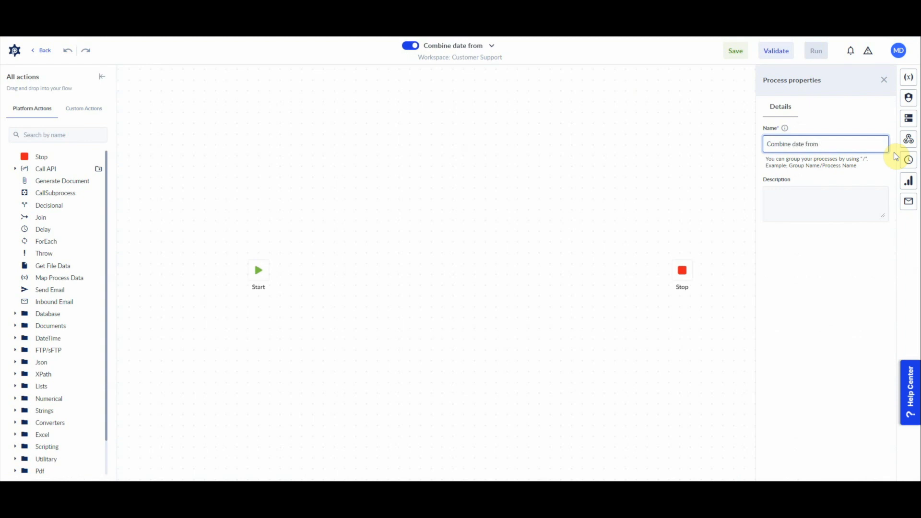
type("2 APIs")
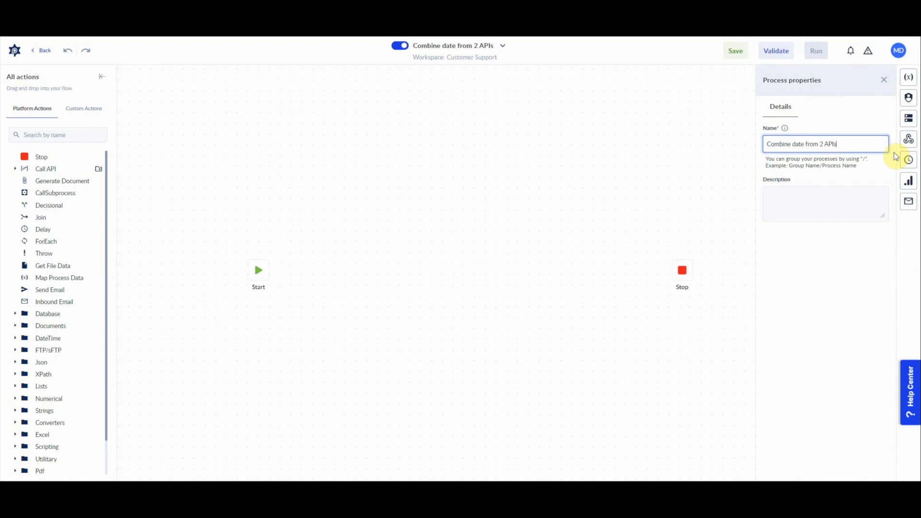
left_click(470, 211)
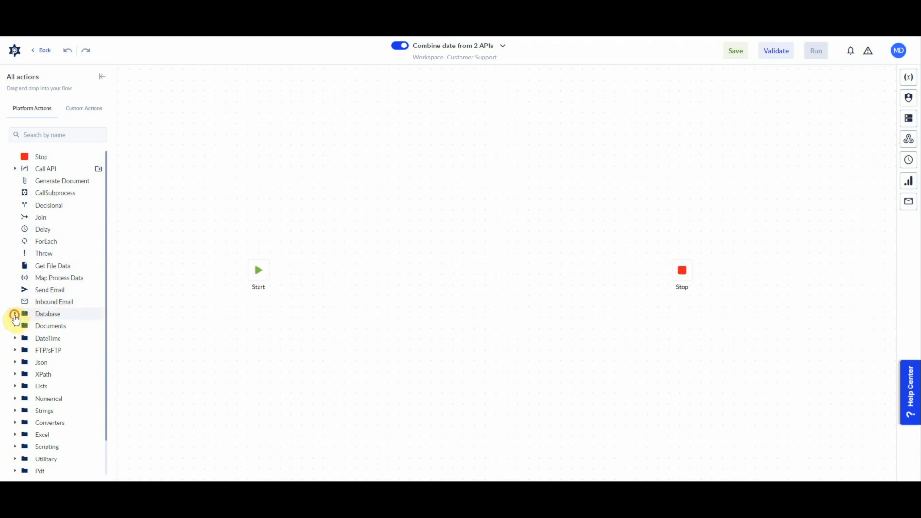
Add a SQL Server Execute Query action after Start and select PROCESIO Misc DB as its database server
left_click(15, 314)
left_click(20, 326)
left_click_drag(63, 346, 306, 275)
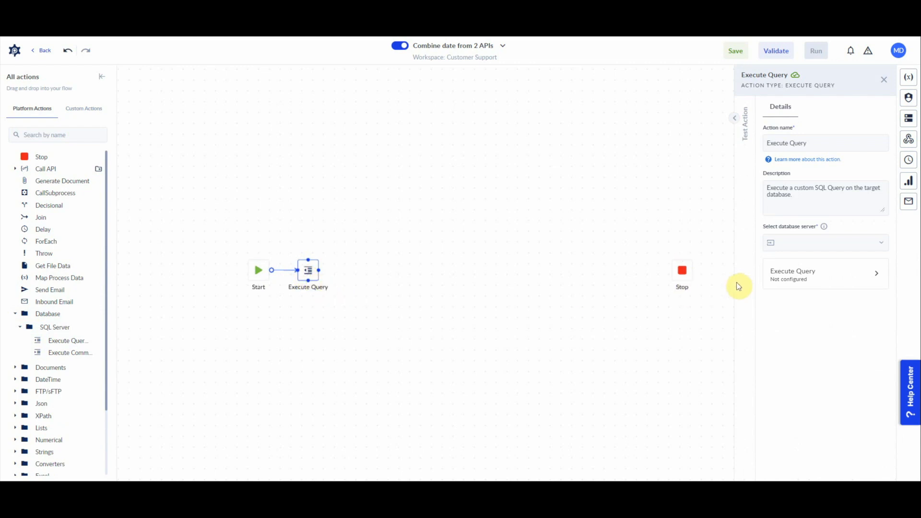
left_click(808, 242)
left_click(802, 294)
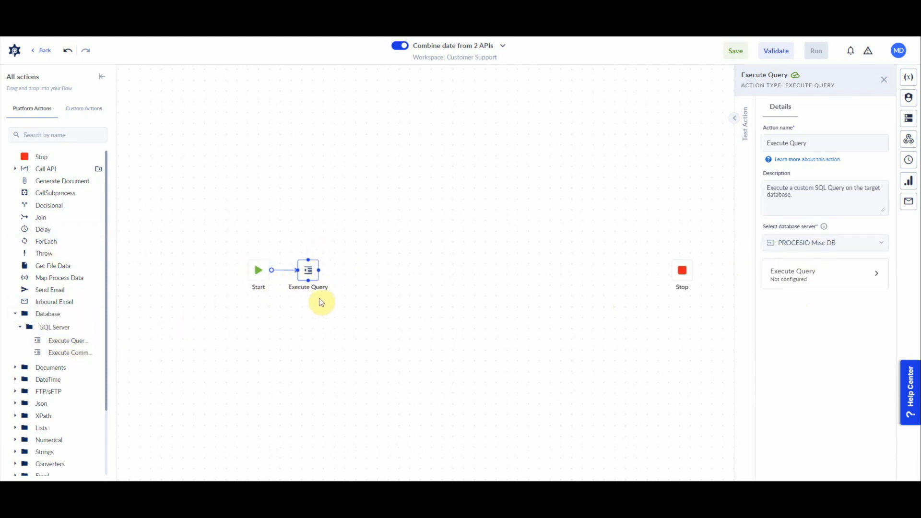
left_click(832, 244)
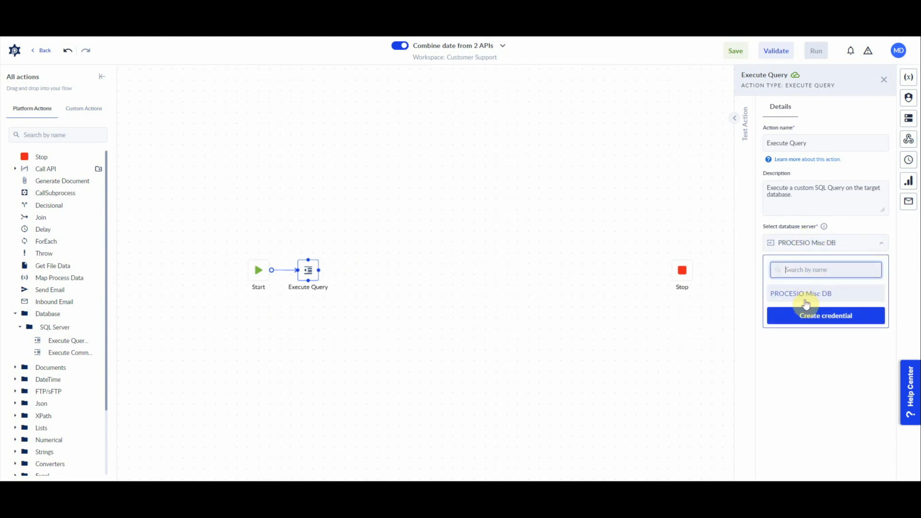
left_click(824, 244)
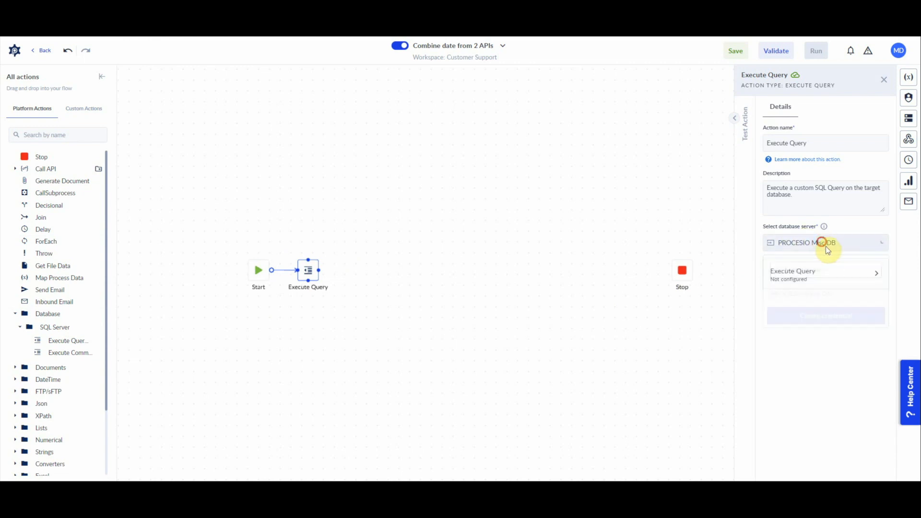
Open the Execute Query action's configuration, and copy the dbo.users SELECT query from the Notepad++ notes
left_click(813, 280)
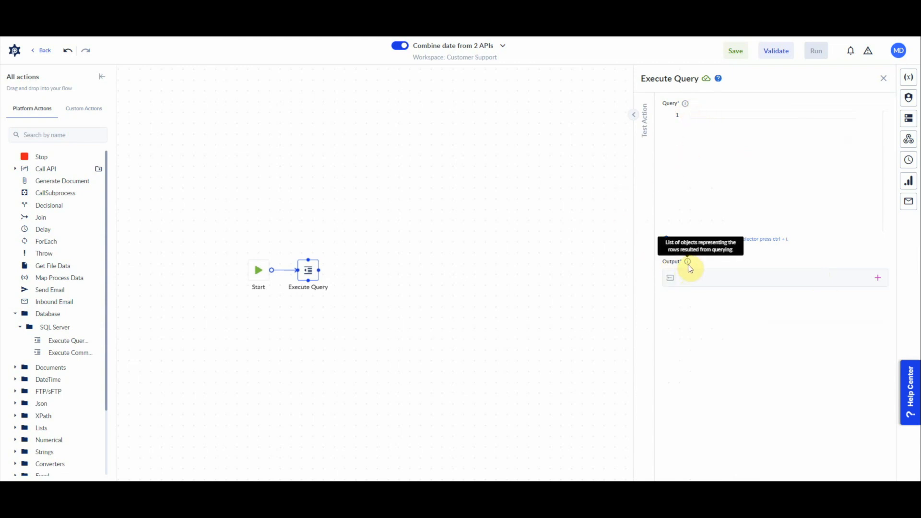
left_click(467, 270)
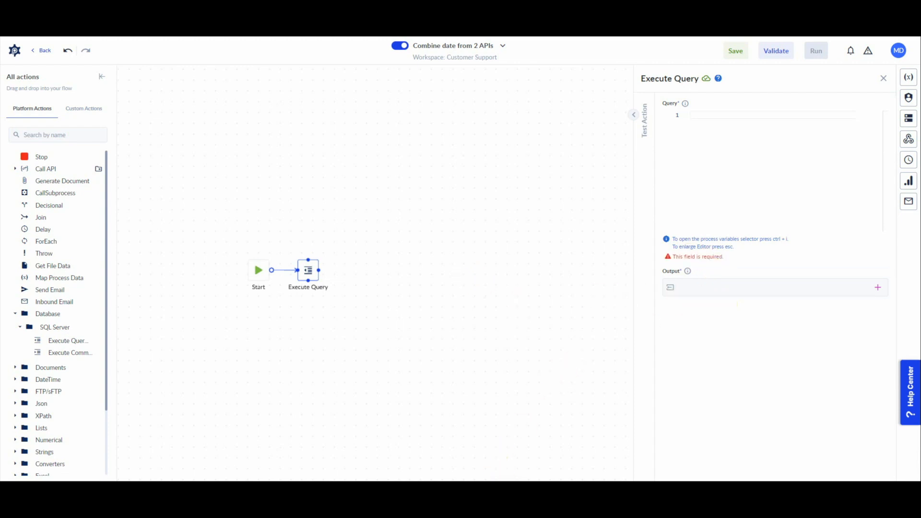
left_click(493, 487)
scroll(232, 331, "down", 20)
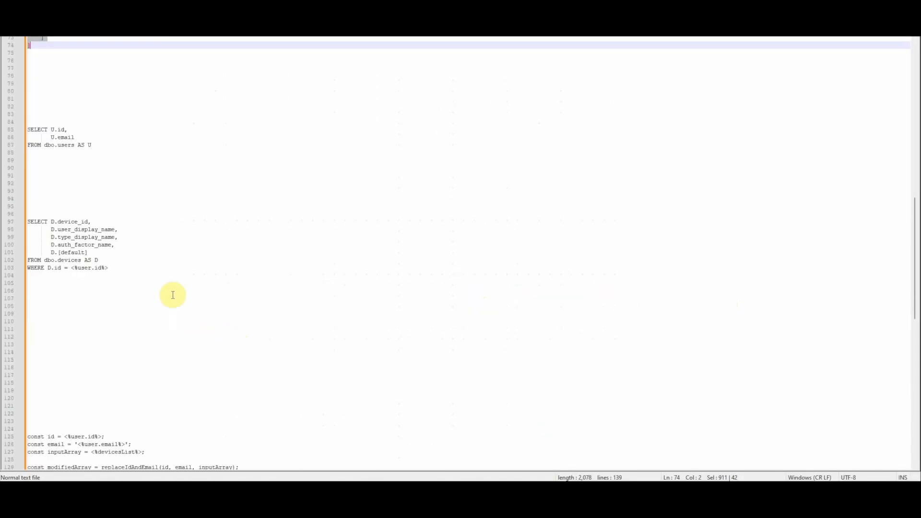
left_click_drag(96, 145, 22, 126)
key("ctrl+c")
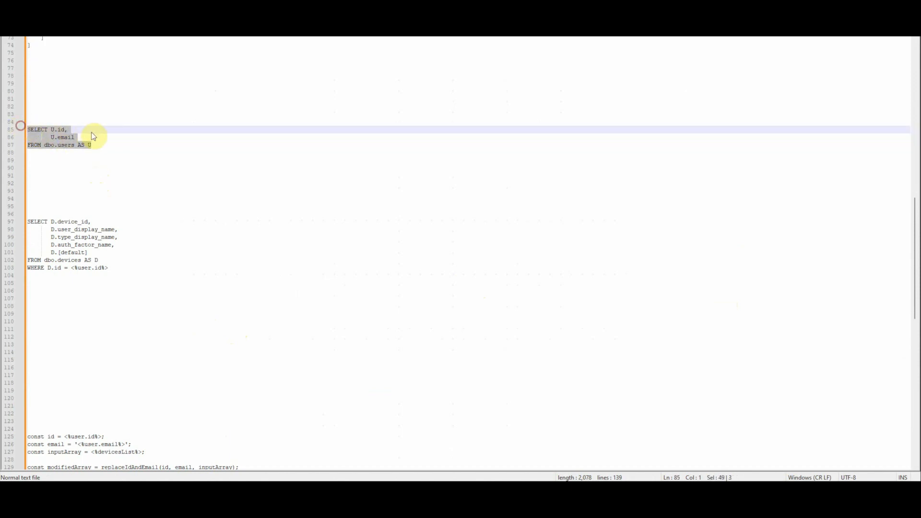
Switch back to PROCESIO and enter "SELECT U.id, U.email FROM dbo.users AS U" as the Execute Query action's query
key("alt+Tab")
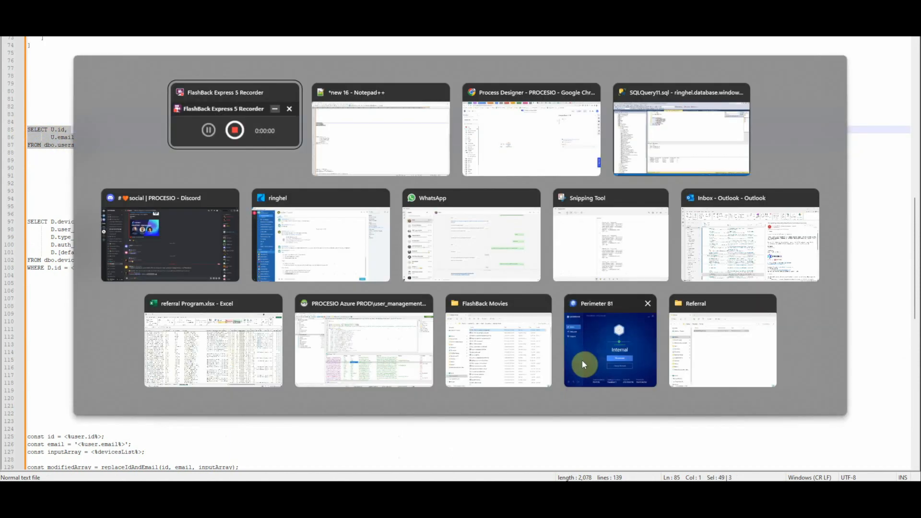
left_click(367, 147)
key("alt+Tab")
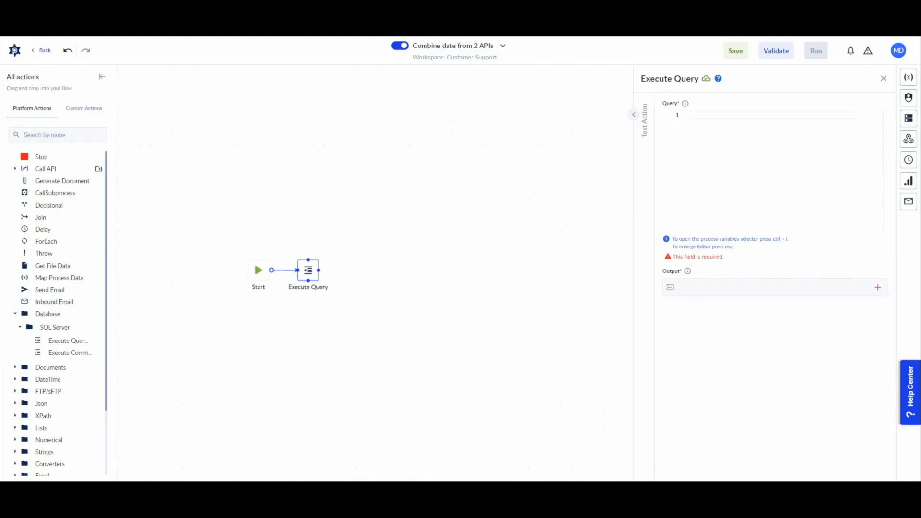
key("ctrl+v")
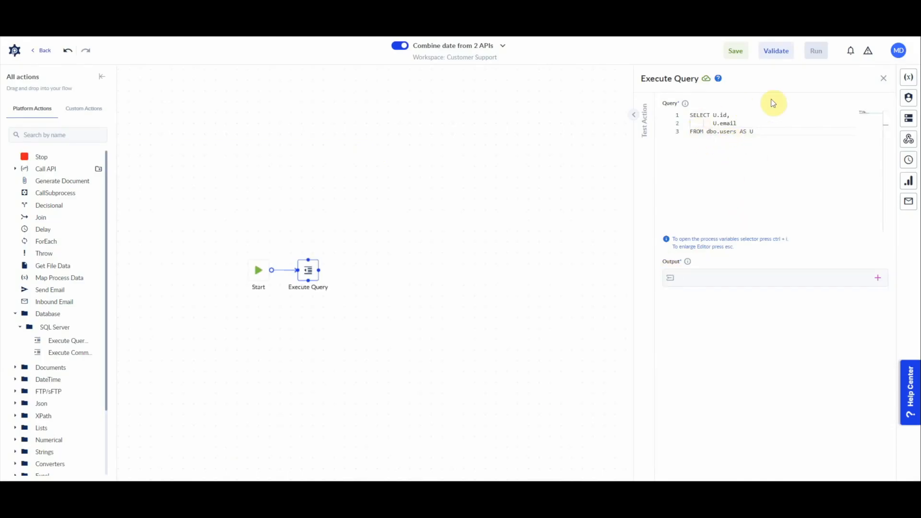
left_click(763, 134)
left_click_drag(720, 131, 687, 115)
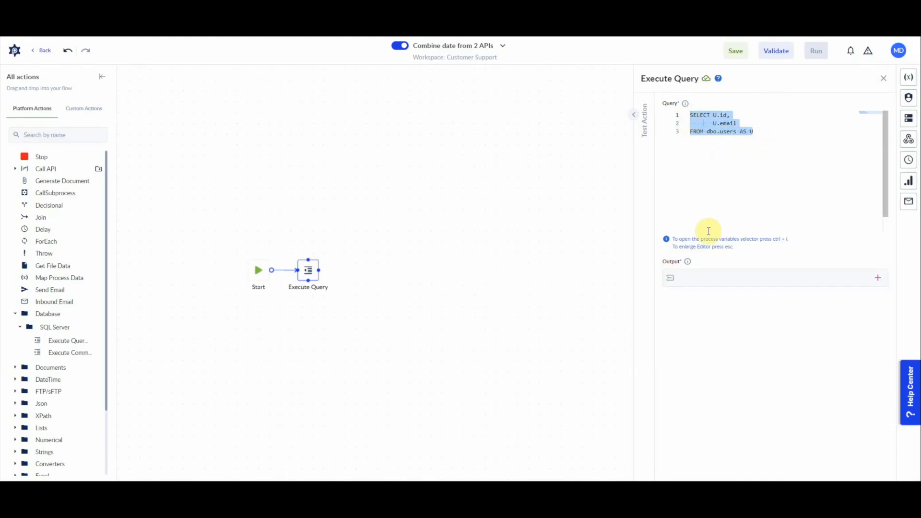
Create a Json list variable named UserList and assign it as the Execute Query output
left_click(884, 281)
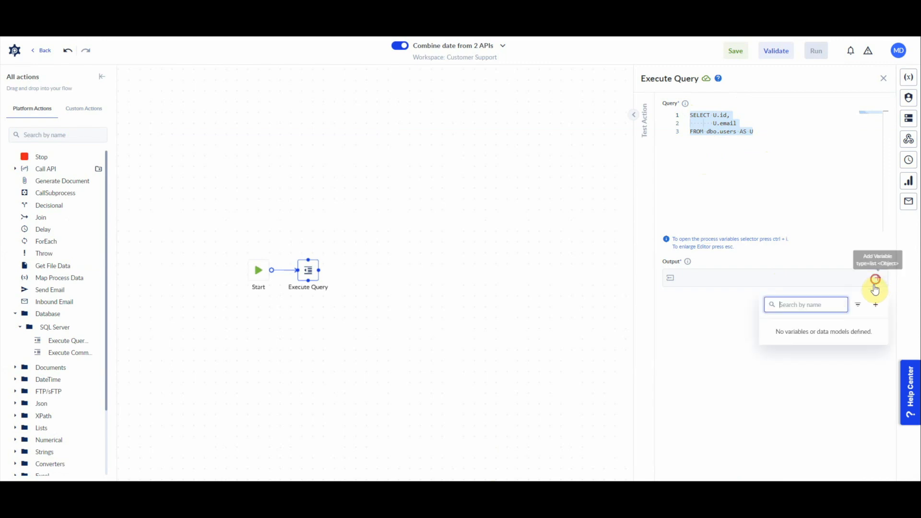
left_click(877, 306)
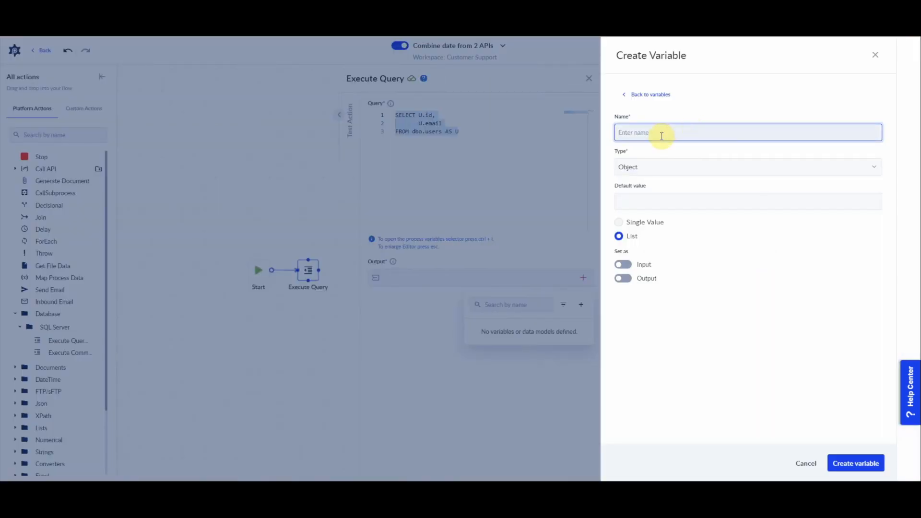
type("UserList")
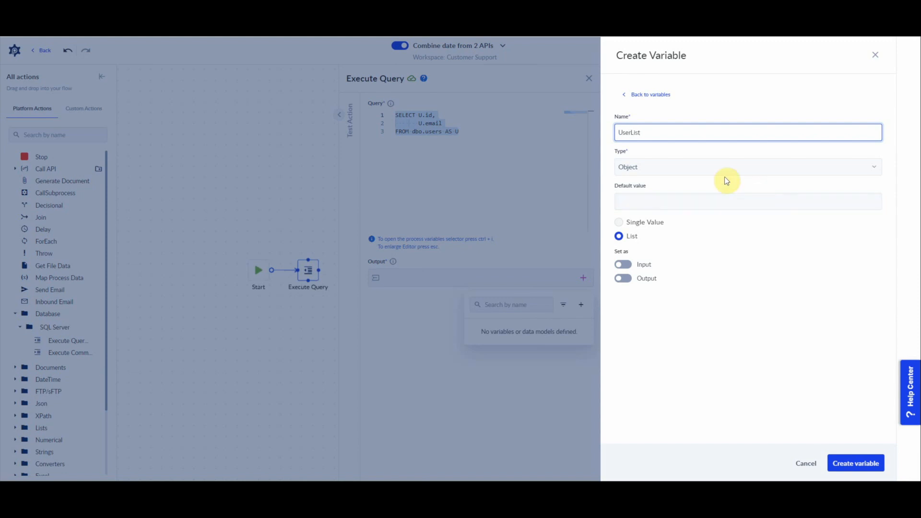
left_click(667, 168)
type("js")
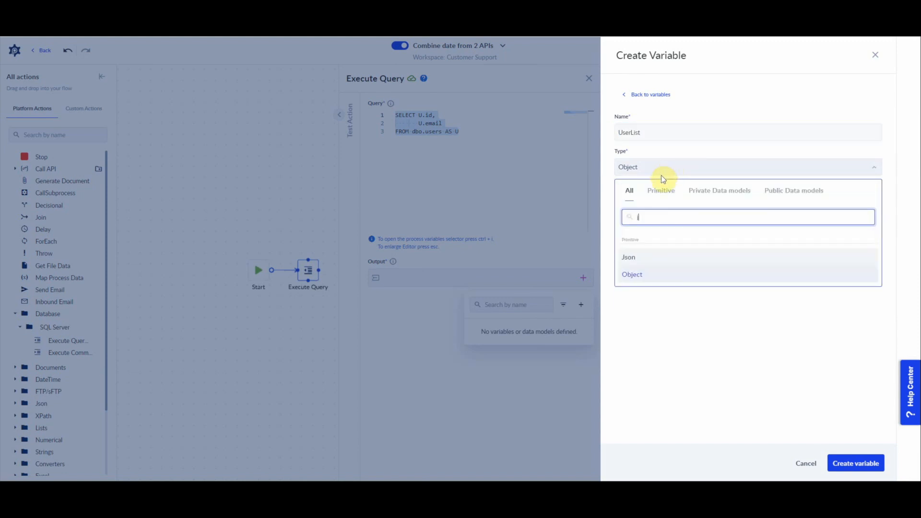
left_click(648, 262)
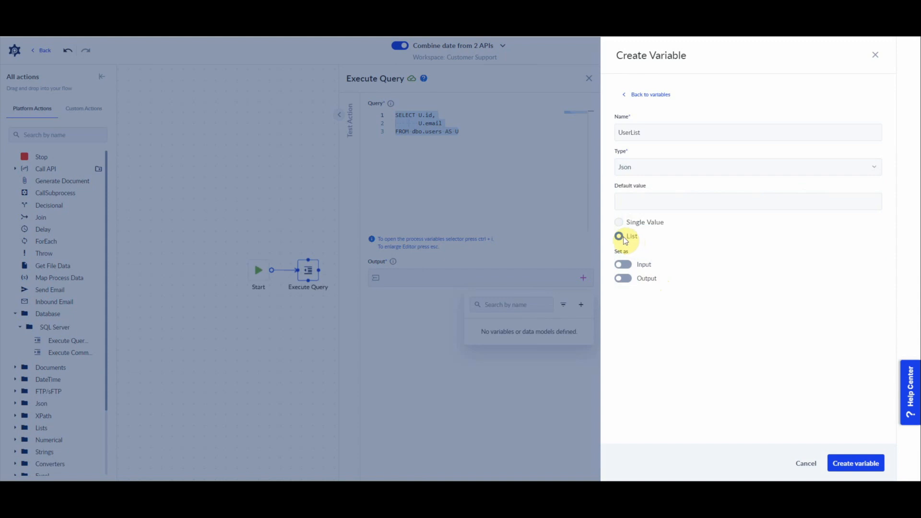
left_click(856, 463)
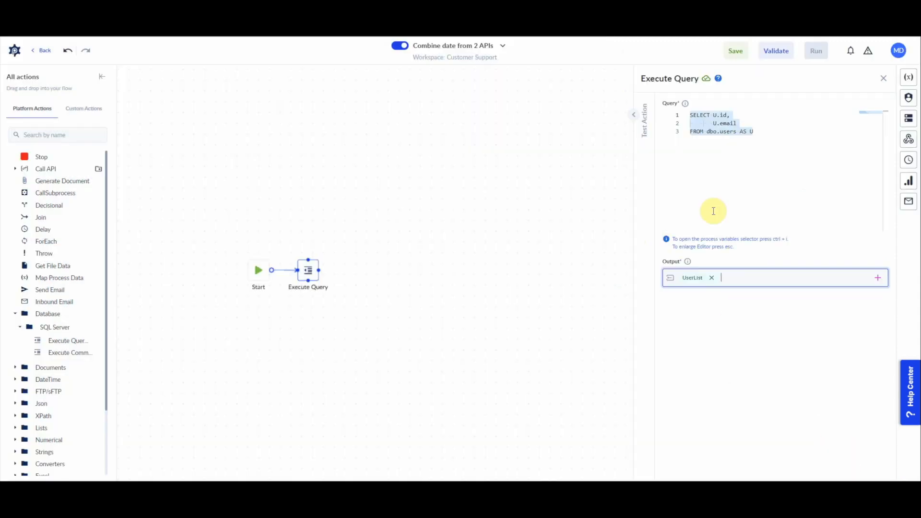
Test the Execute Query action and examine the id and email objects in the enlarged UserList test output
left_click(633, 115)
left_click(469, 266)
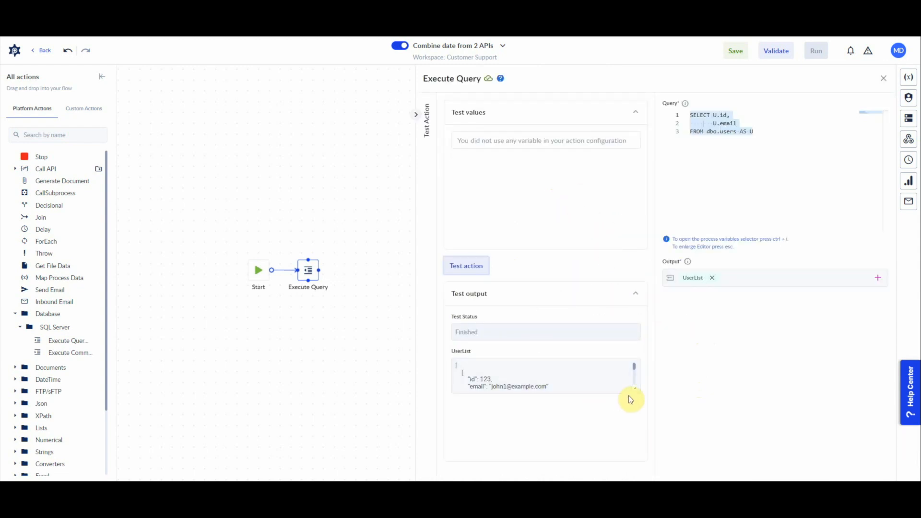
left_click_drag(634, 386, 621, 443)
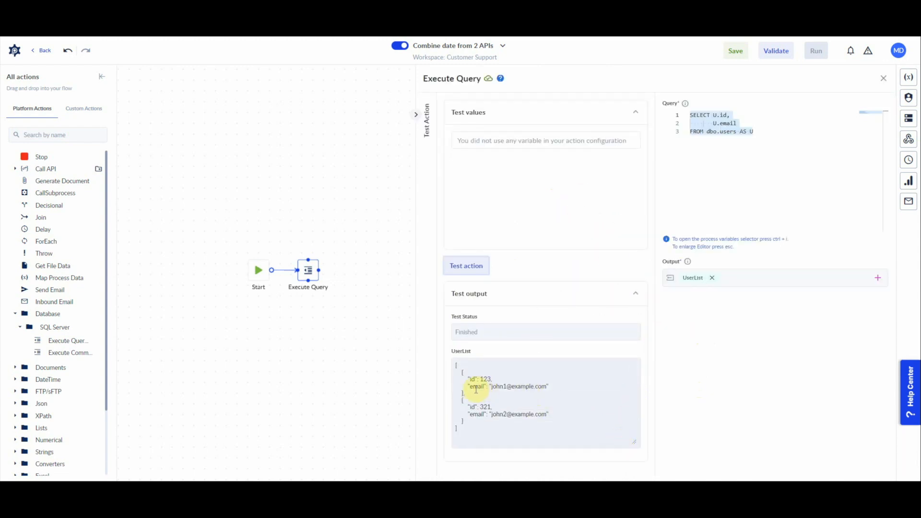
left_click_drag(459, 429, 450, 367)
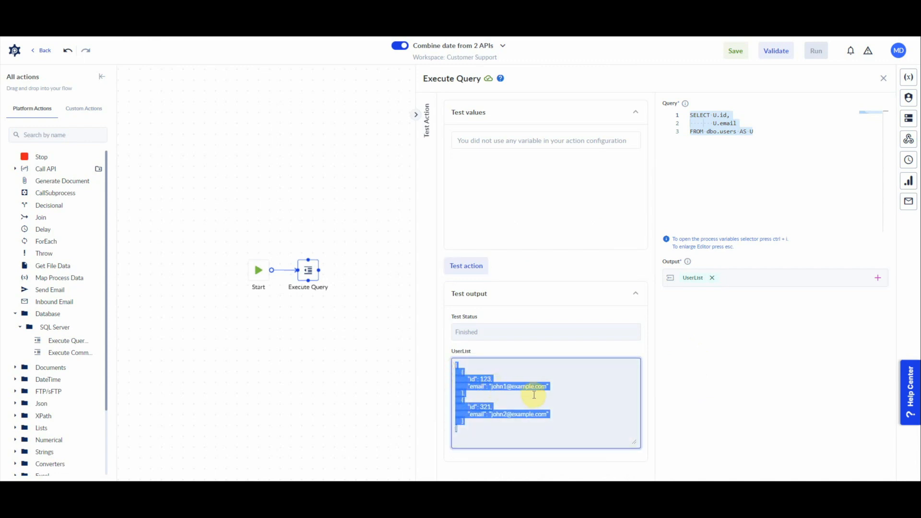
left_click(509, 388)
left_click_drag(462, 373, 465, 394)
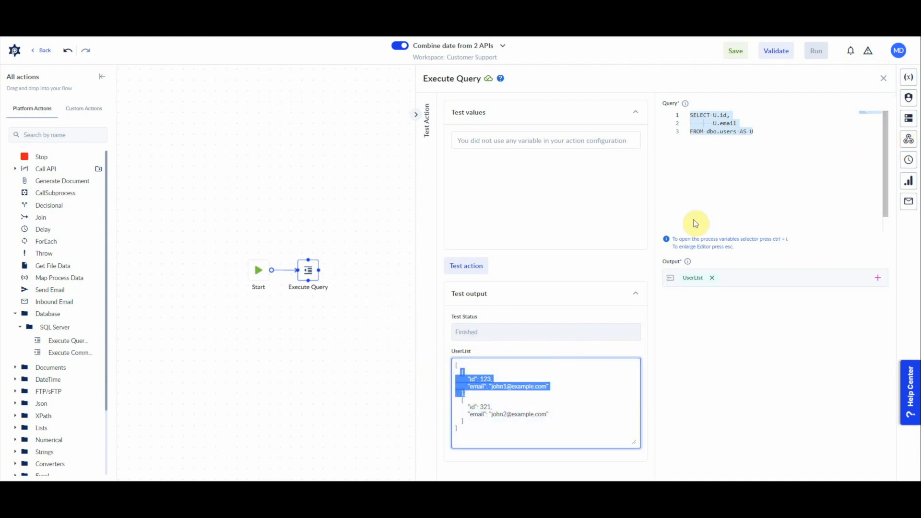
left_click(480, 388)
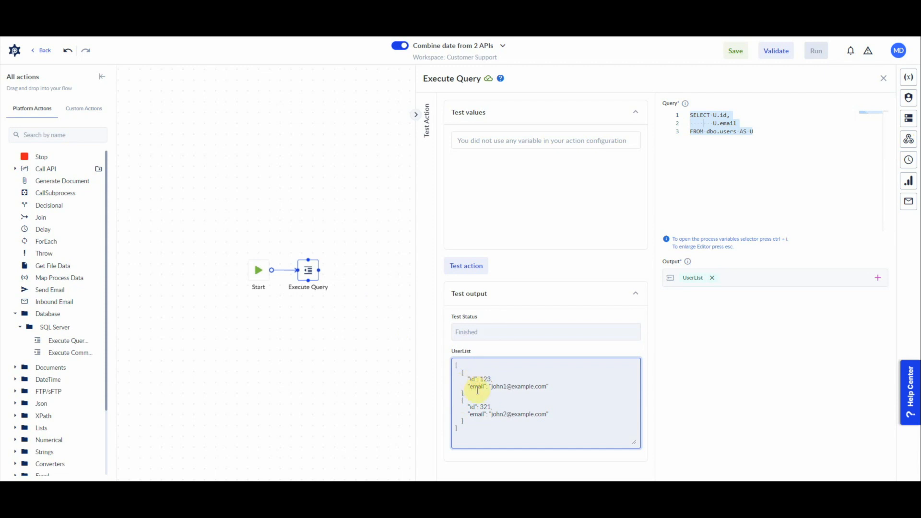
Copy the entire UserList JSON from the test output
left_click(494, 413)
key("ctrl+a")
key("ctrl+c")
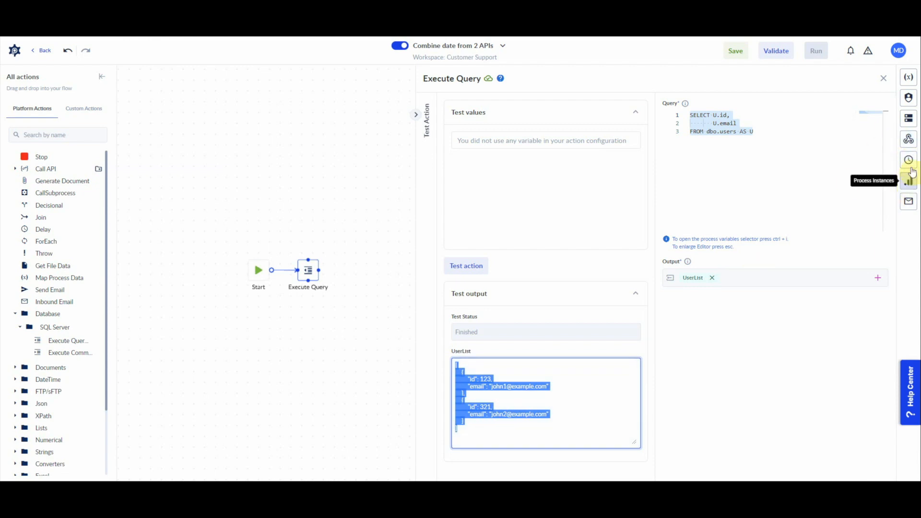
Start a new data model named "user" from editor JSON content and paste in the copied UserList JSON
left_click(908, 118)
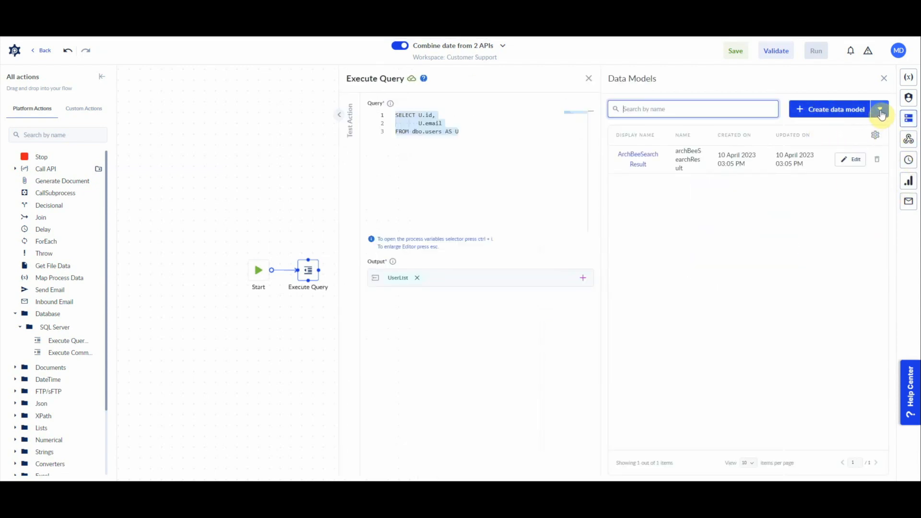
left_click(882, 114)
left_click(877, 134)
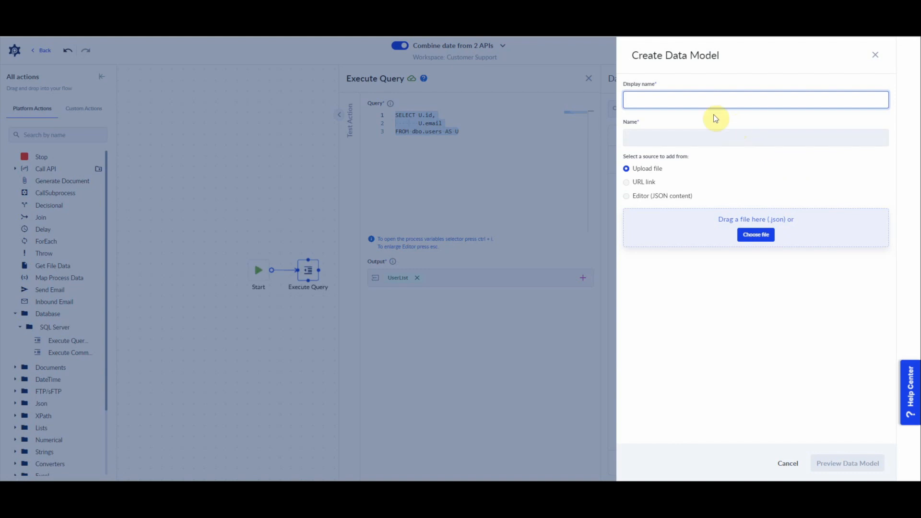
type("user")
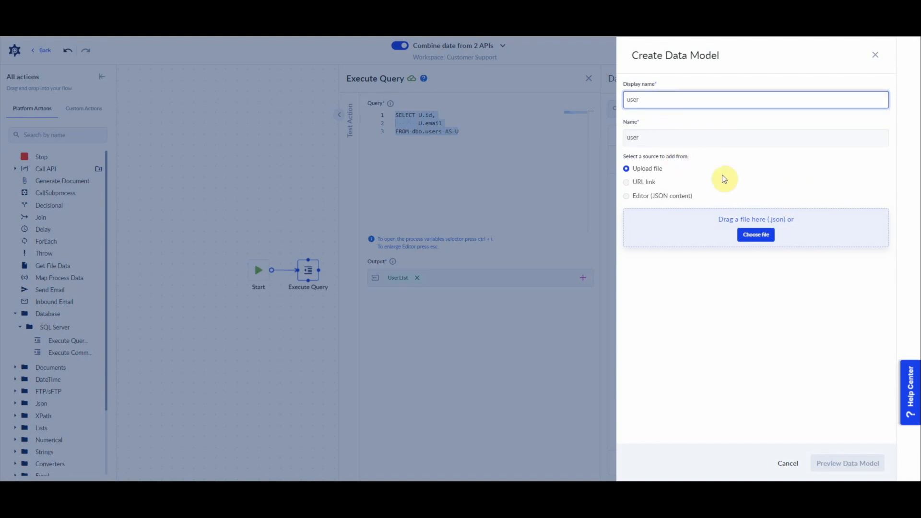
left_click(630, 197)
key("ctrl+v")
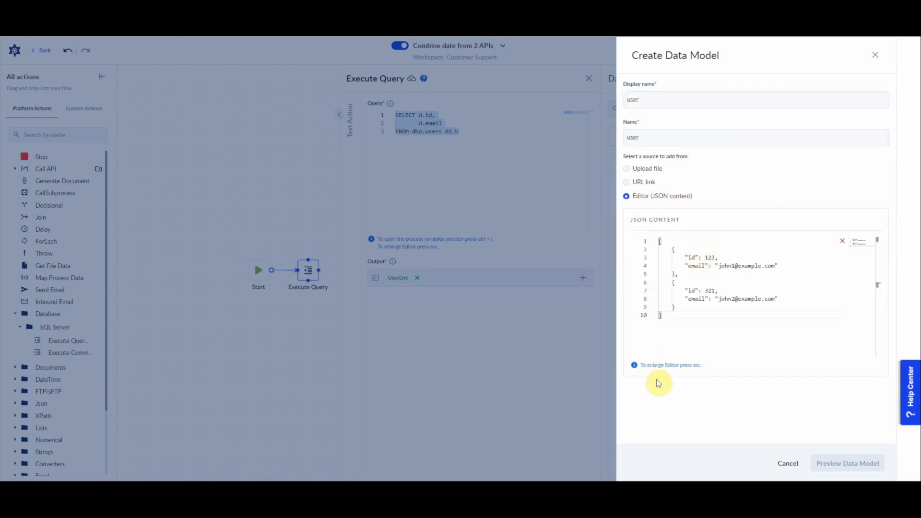
Trim the JSON to the single object with id 123, without array brackets, and create the user data model from it
left_click_drag(666, 321, 655, 242)
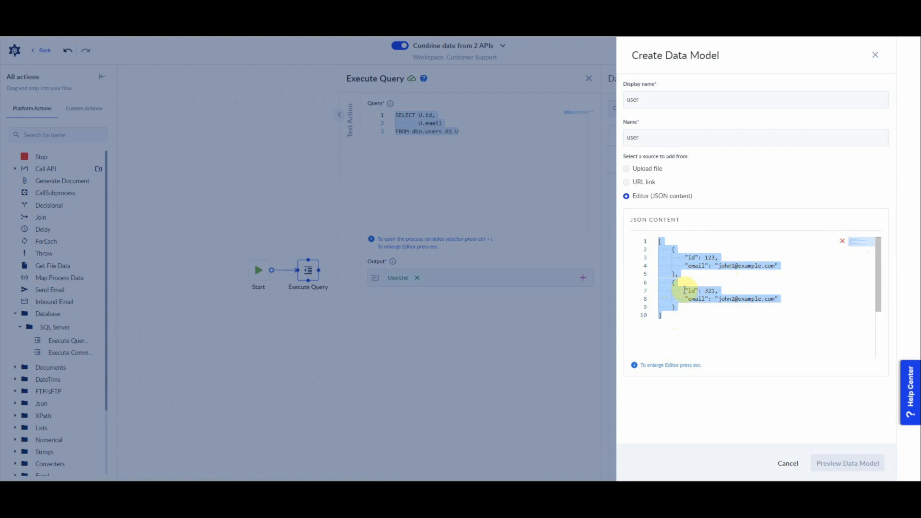
left_click(674, 276)
left_click_drag(674, 276, 682, 322)
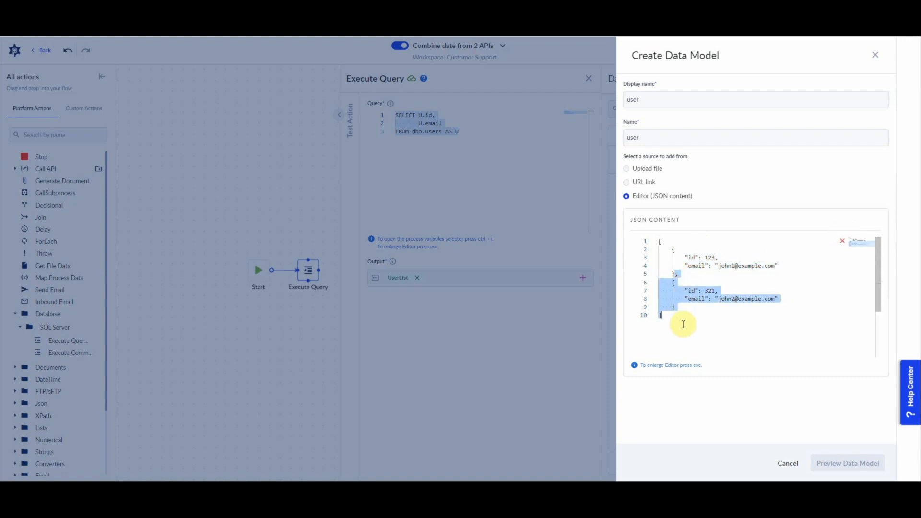
key("BackSpace")
left_click_drag(672, 253, 657, 243)
left_click(672, 250)
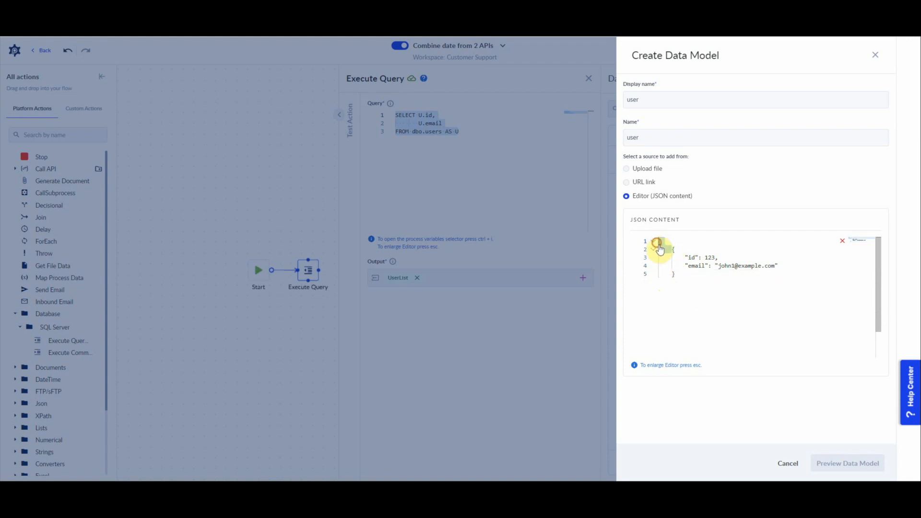
key("BackSpace")
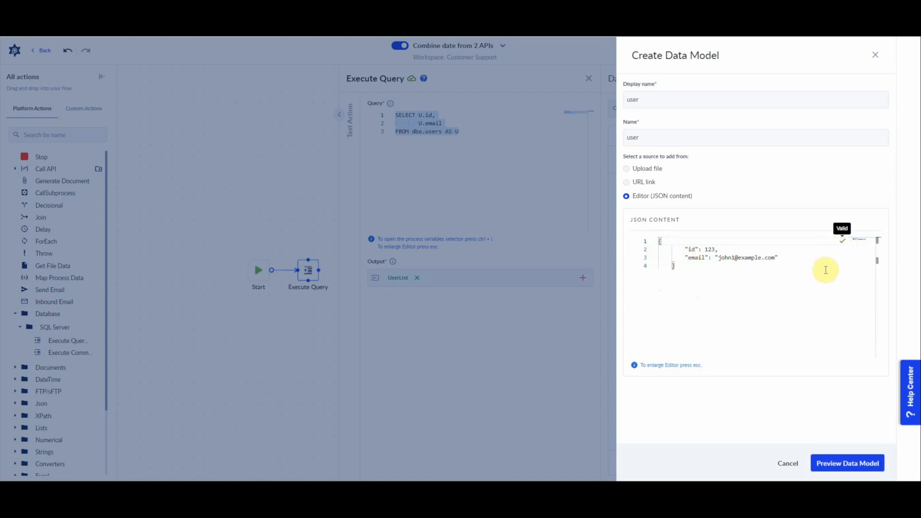
left_click(834, 464)
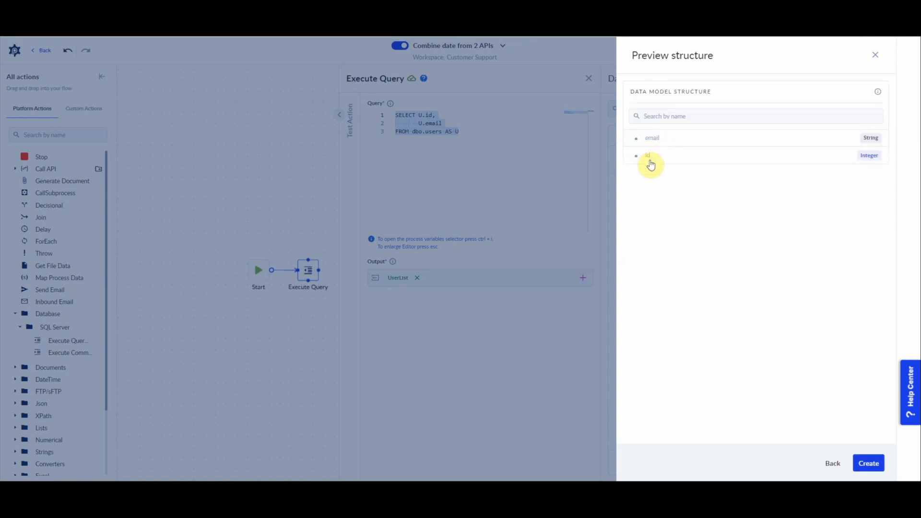
left_click(868, 462)
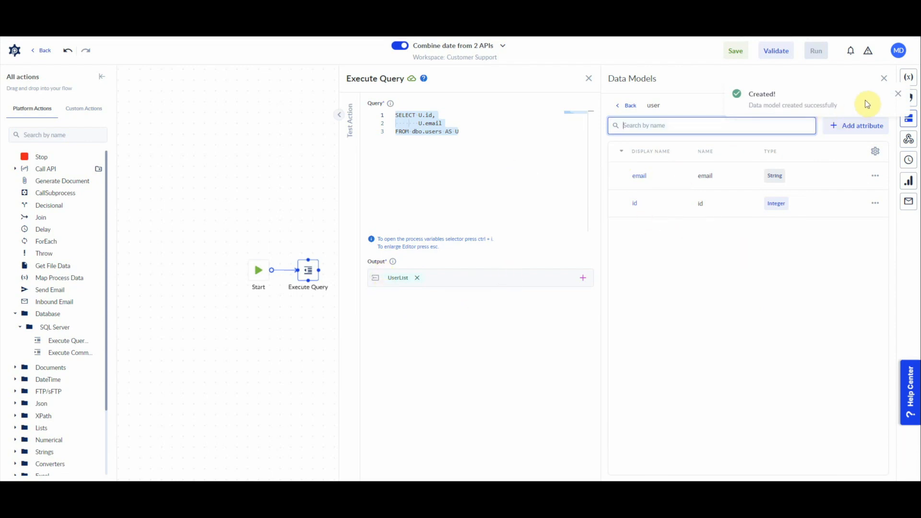
Change the UserList process variable's type from Json to the user data model and save it
left_click(908, 77)
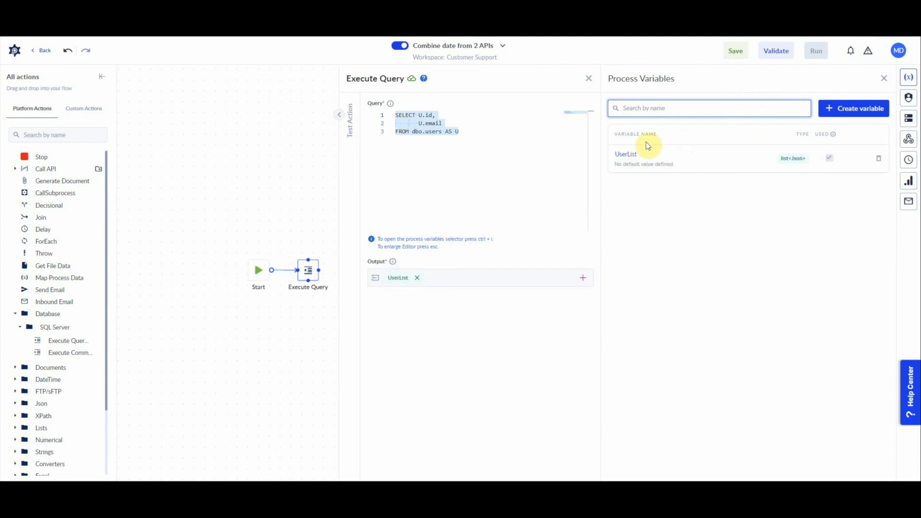
left_click(625, 154)
left_click(645, 167)
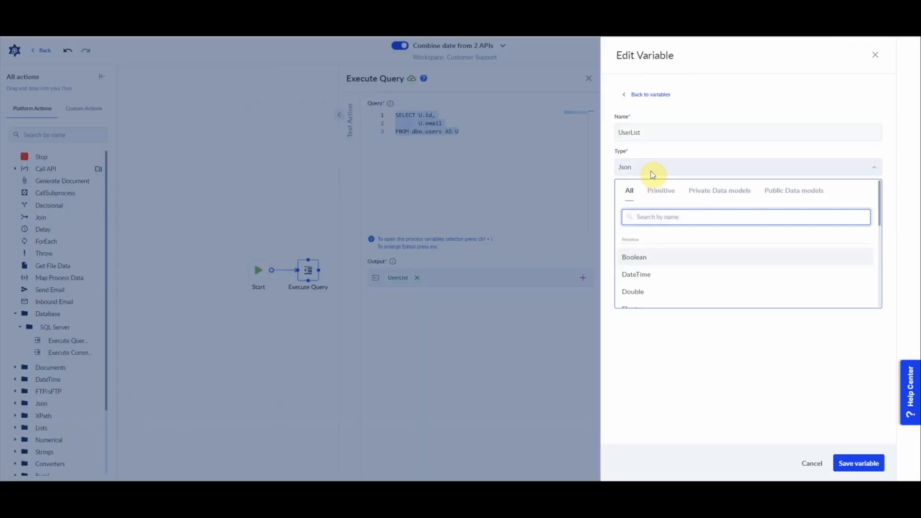
type("user")
left_click(635, 250)
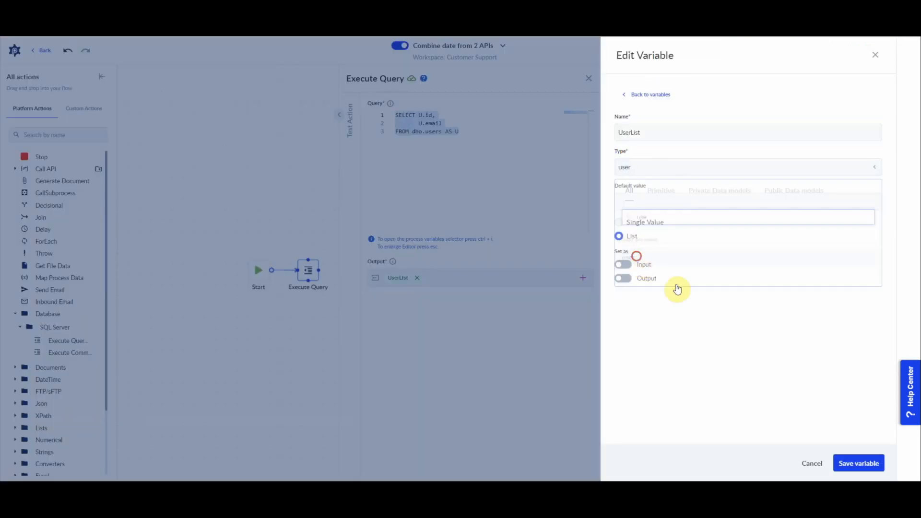
left_click(844, 464)
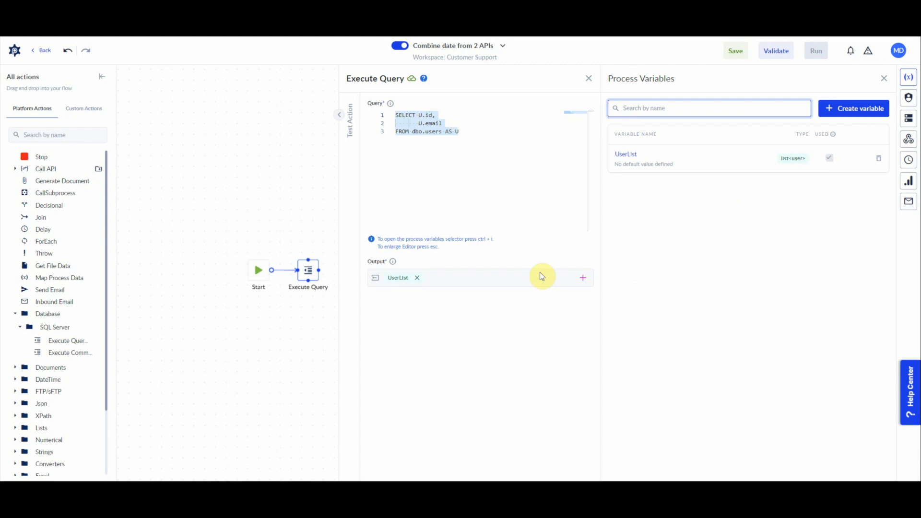
Add a ForEach action after Execute Query, connect the two, and widen the ForEach container toward the Stop action
left_click(305, 324)
left_click(309, 272)
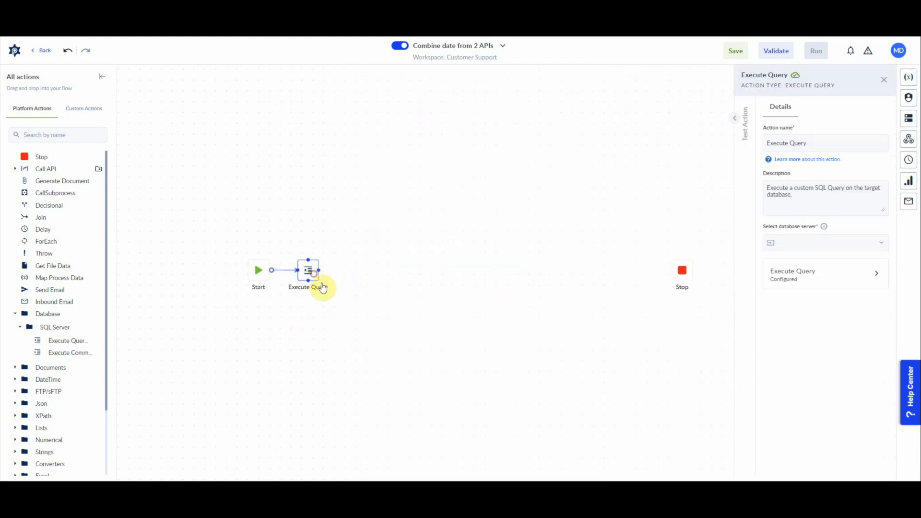
left_click(804, 283)
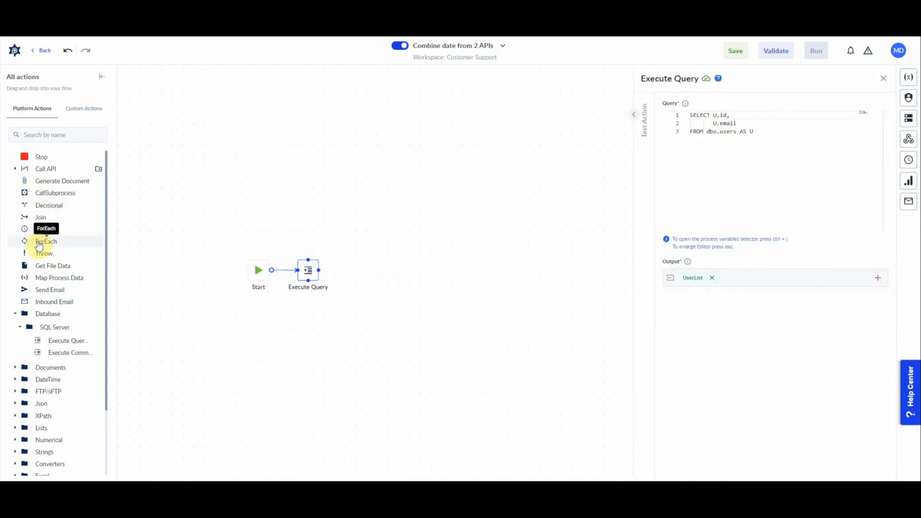
left_click_drag(42, 242, 358, 269)
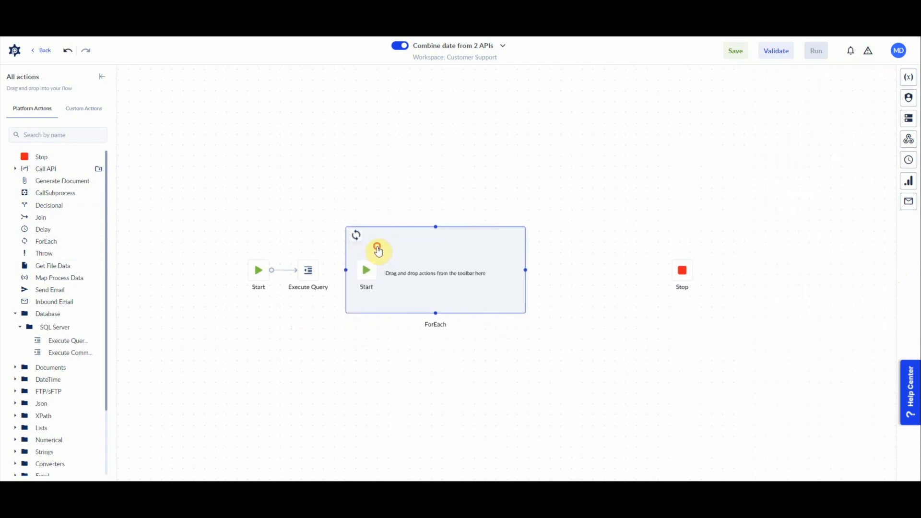
left_click_drag(319, 276, 350, 269)
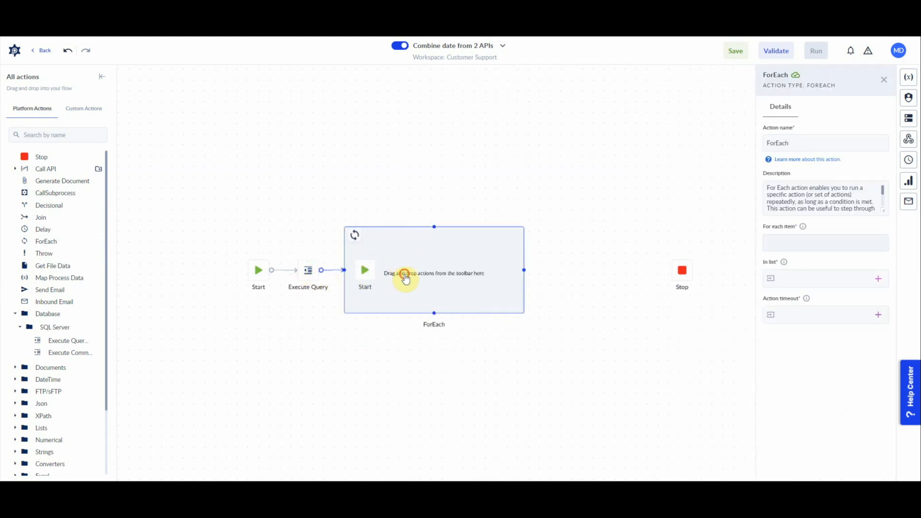
left_click_drag(404, 280, 403, 279)
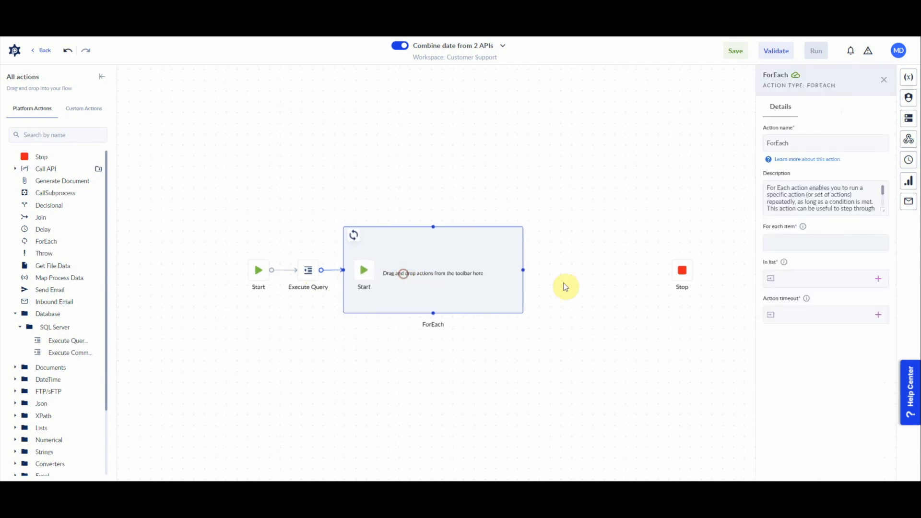
left_click_drag(521, 261, 600, 264)
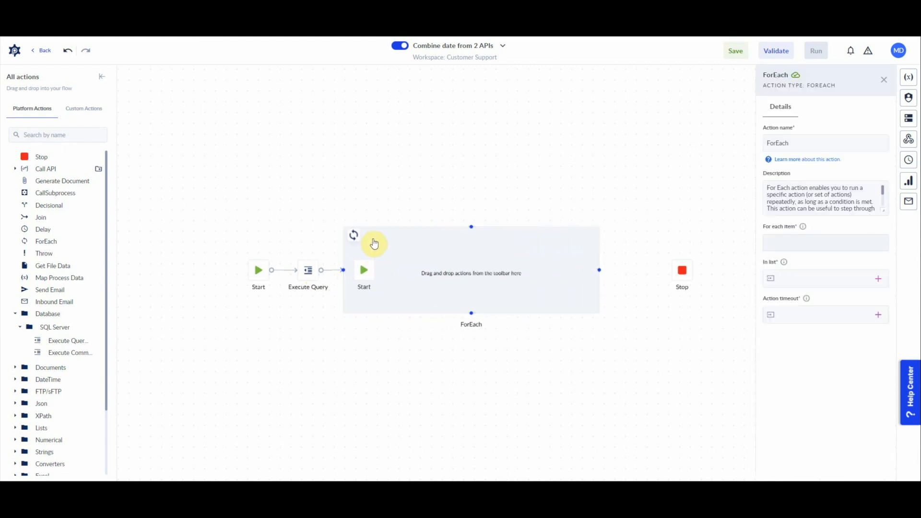
Set the ForEach to loop over UserList with item name "user" and action timeout 0, and check the process variables
left_click(879, 278)
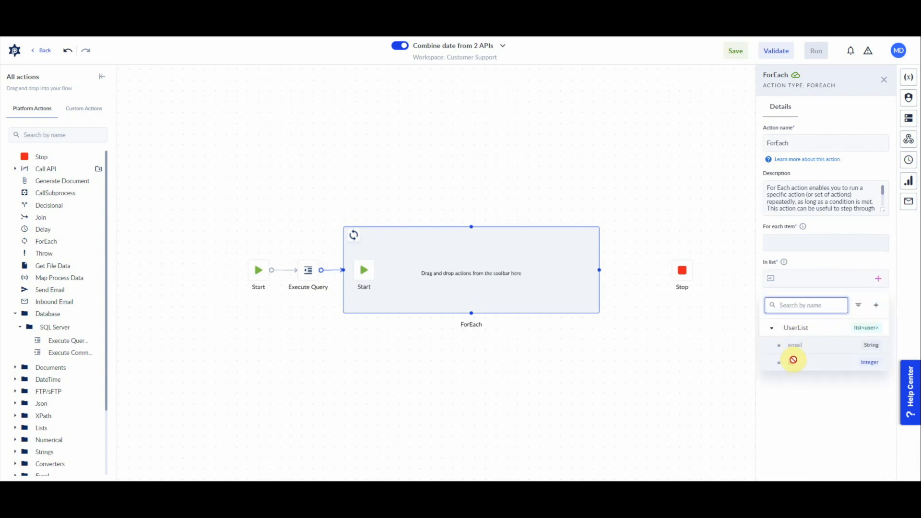
left_click(795, 335)
left_click(786, 243)
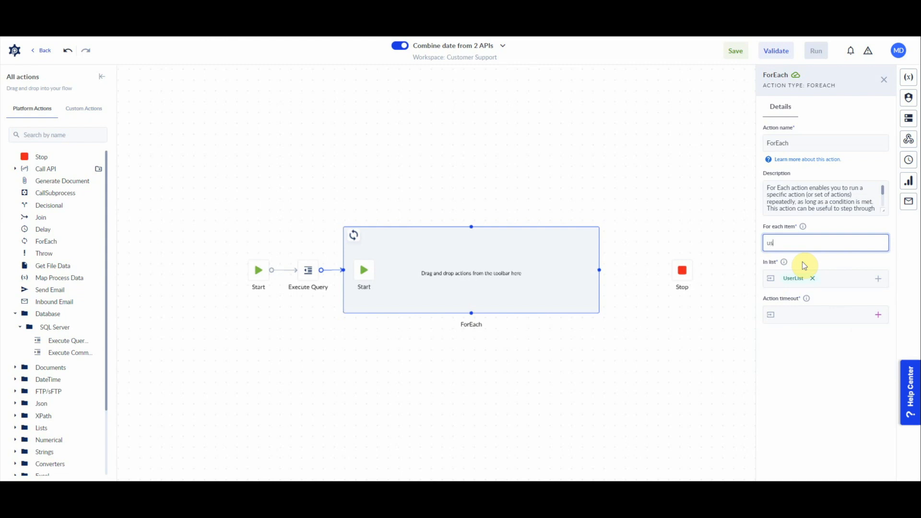
left_click(818, 313)
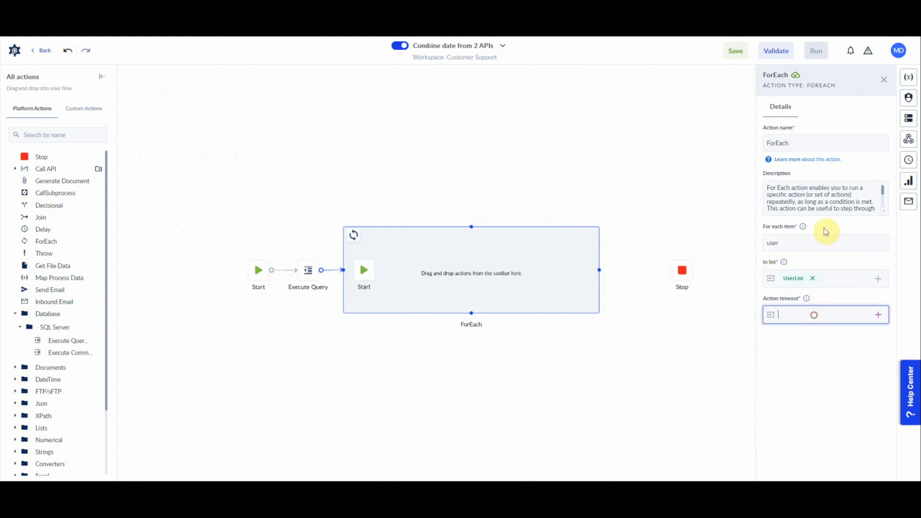
type("0")
left_click(772, 243)
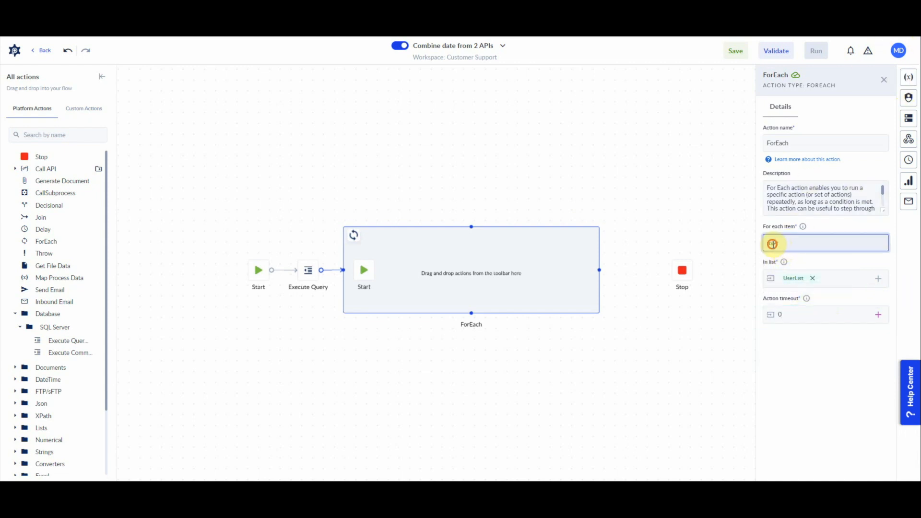
left_click(908, 78)
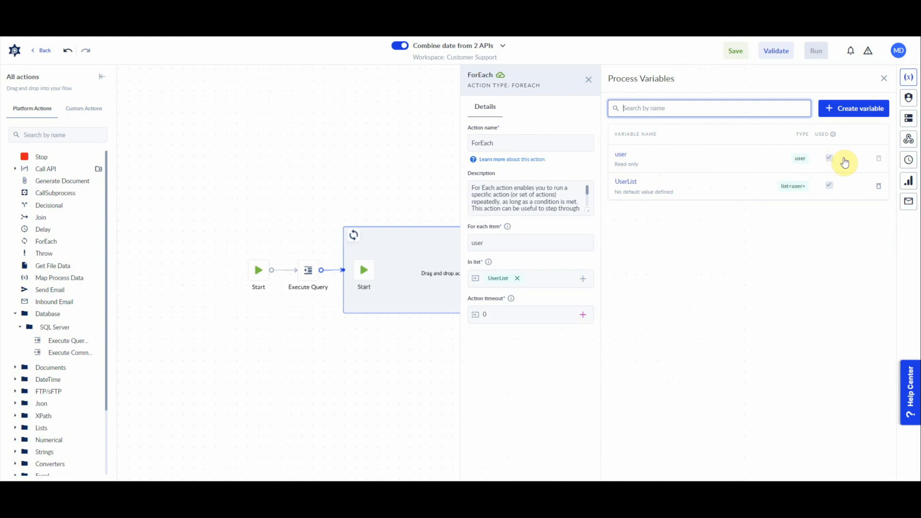
left_click(418, 196)
left_click(484, 263)
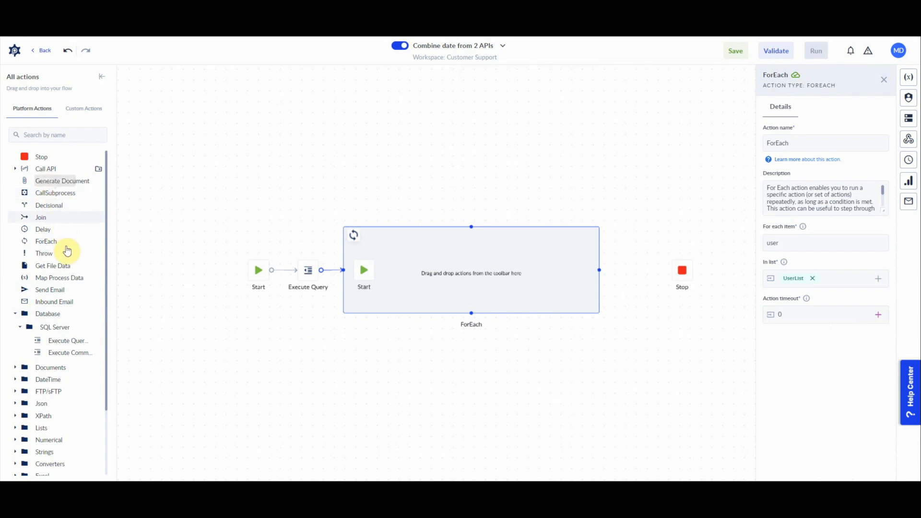
Add a second Execute Query action after Start inside the ForEach and set its database server to PROCESIO Misc DB
left_click_drag(57, 344, 409, 272)
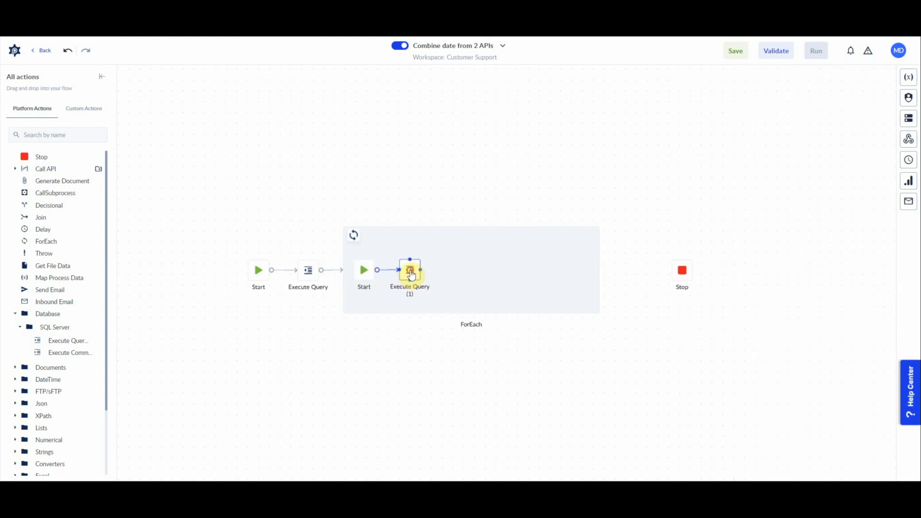
left_click(411, 273)
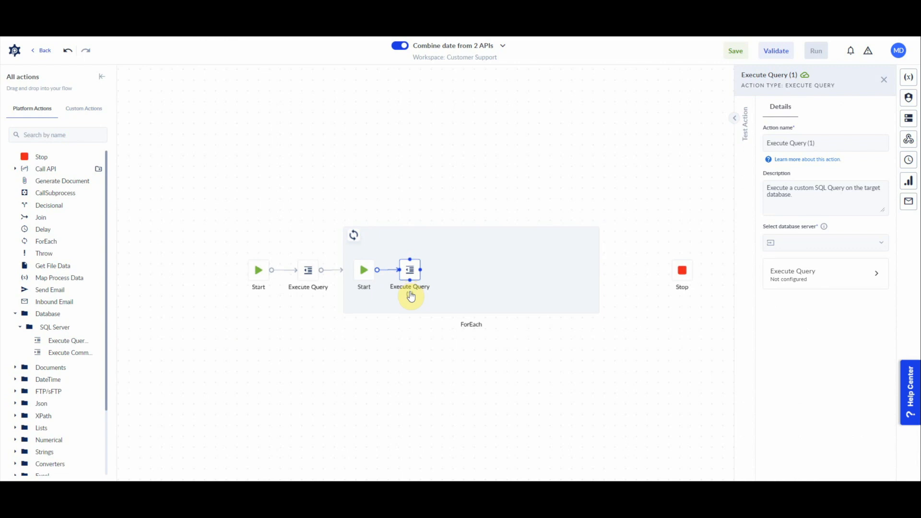
left_click(843, 244)
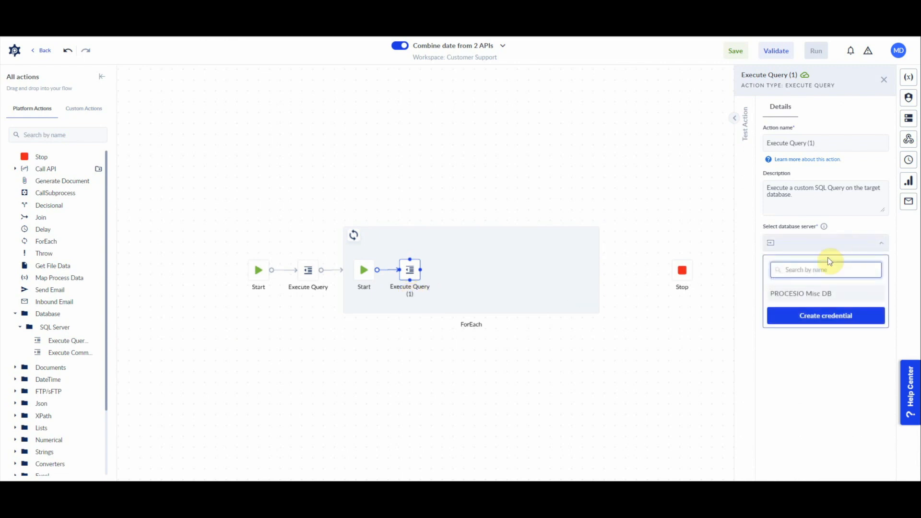
left_click(812, 293)
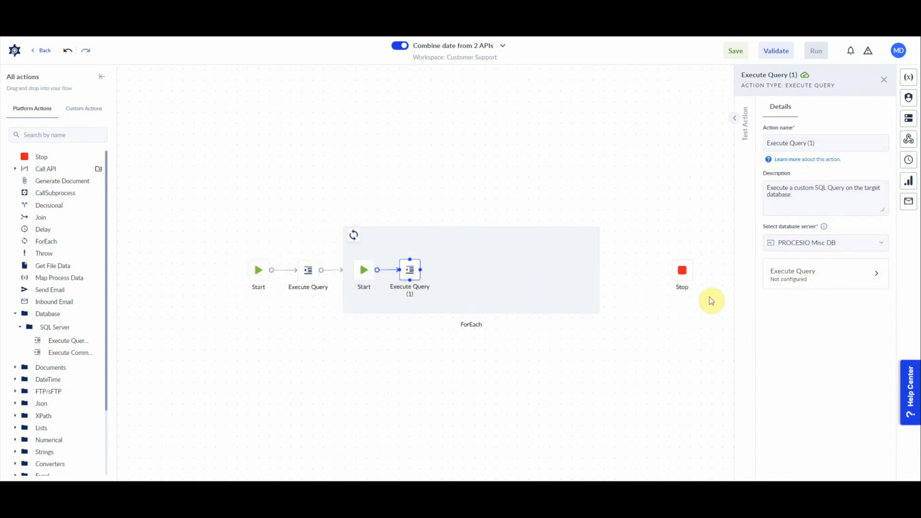
Copy the dbo.devices SELECT query ending in "WHERE D.id =" from the other application and paste it as the nested Execute Query's query in PROCESIO
left_click(796, 273)
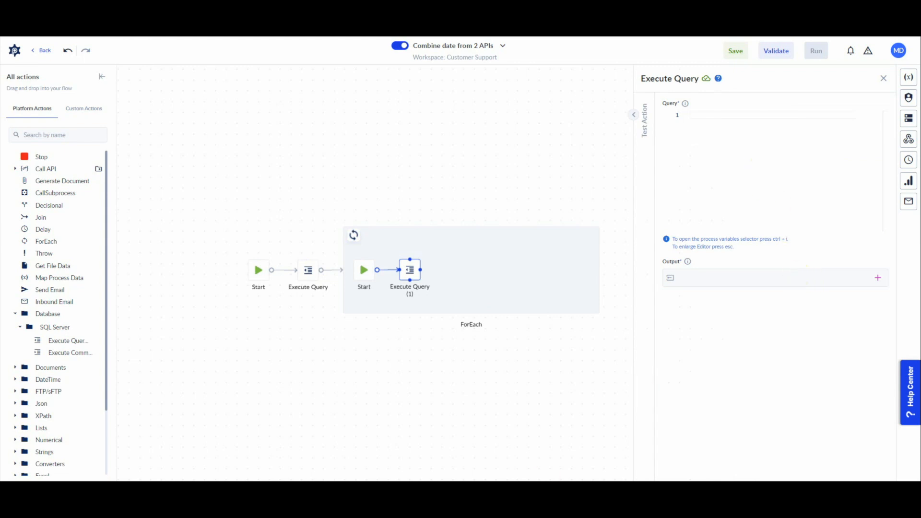
left_click(509, 443)
left_click_drag(127, 268, 24, 231)
left_click_drag(70, 267, 12, 221)
key("ctrl+c")
key("alt+Tab")
left_click(711, 142)
key("ctrl+v")
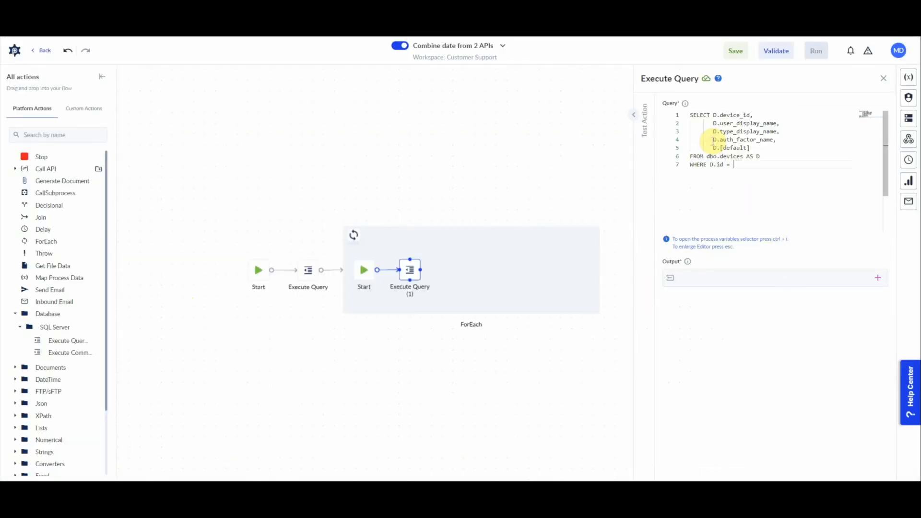
Complete the nested query's WHERE clause by inserting the id attribute of the user variable after "D.id ="
left_click_drag(716, 165, 744, 166)
left_click(745, 166)
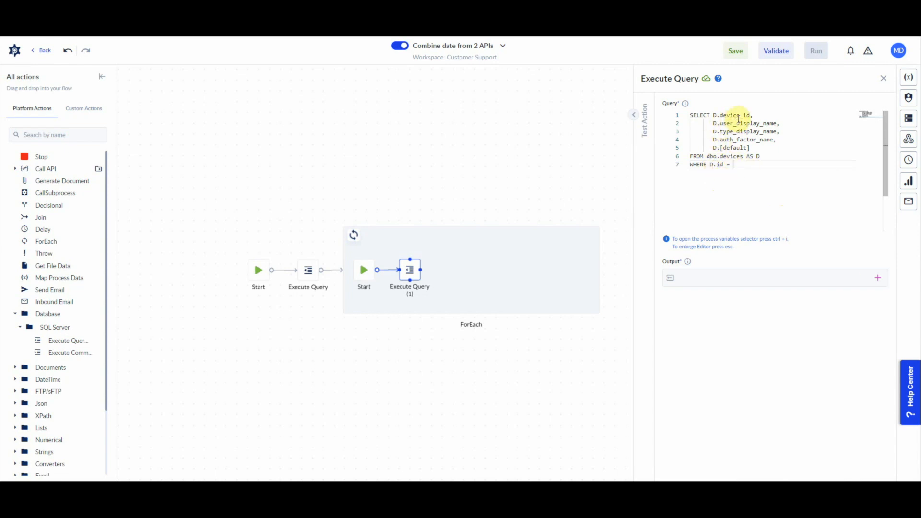
left_click(733, 165)
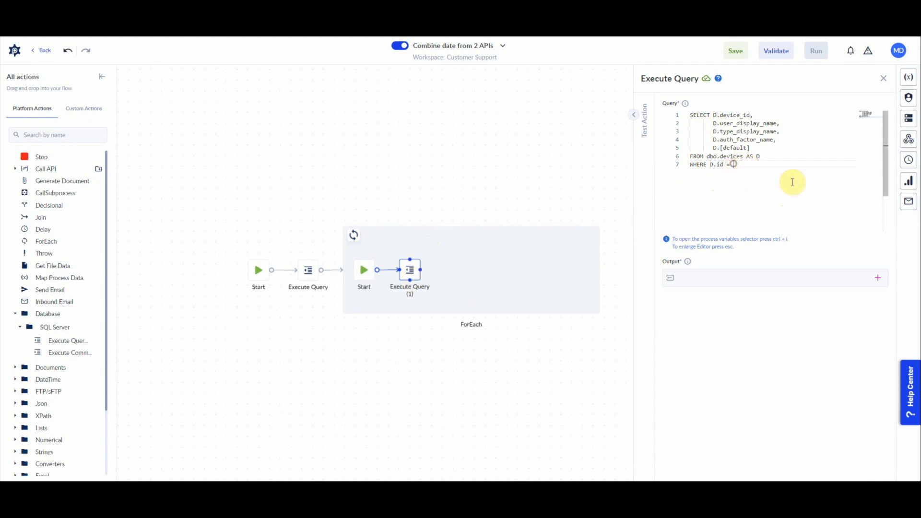
key("ctrl+space")
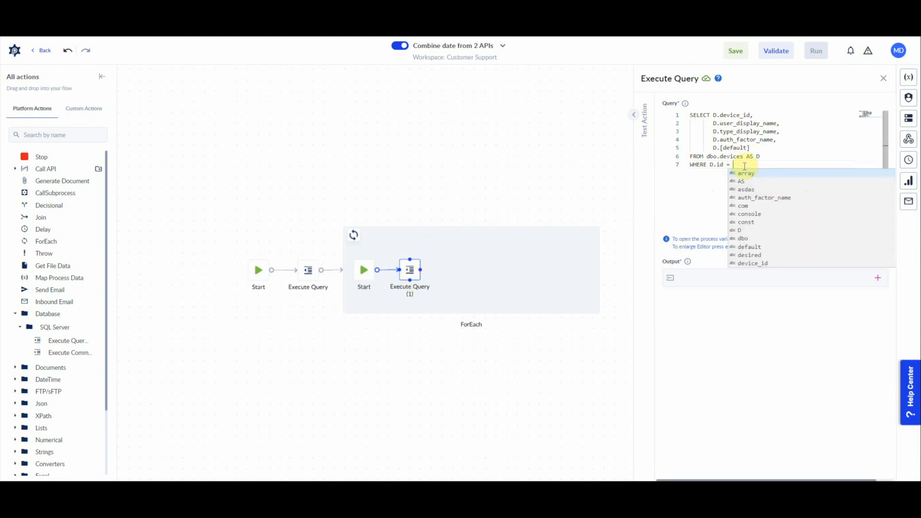
left_click(772, 165)
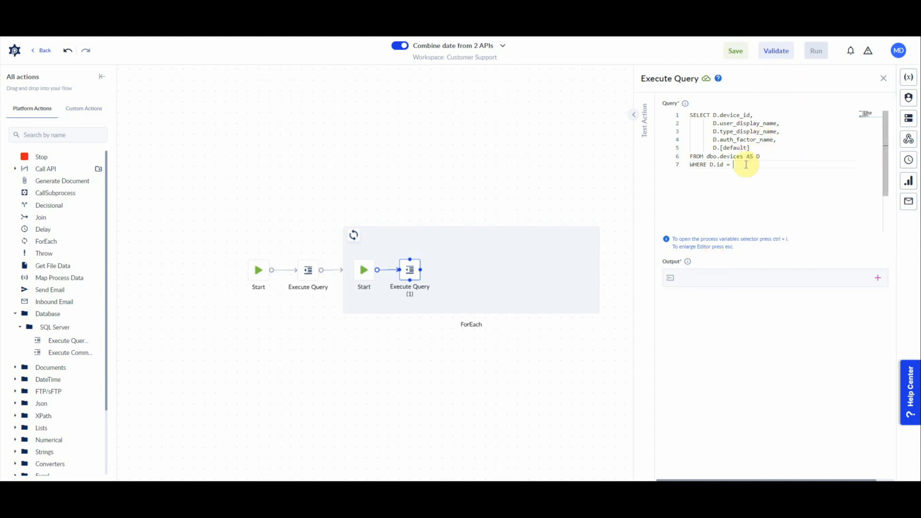
key("ctrl+i")
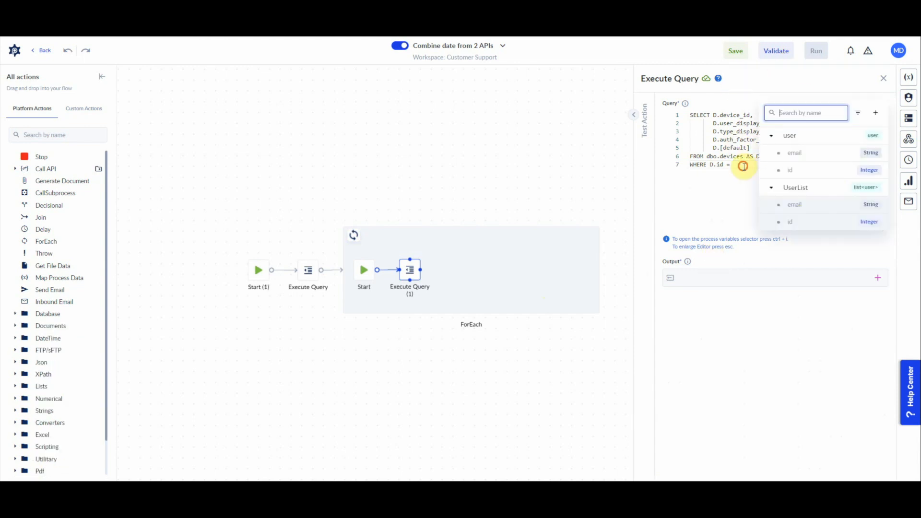
left_click(742, 167)
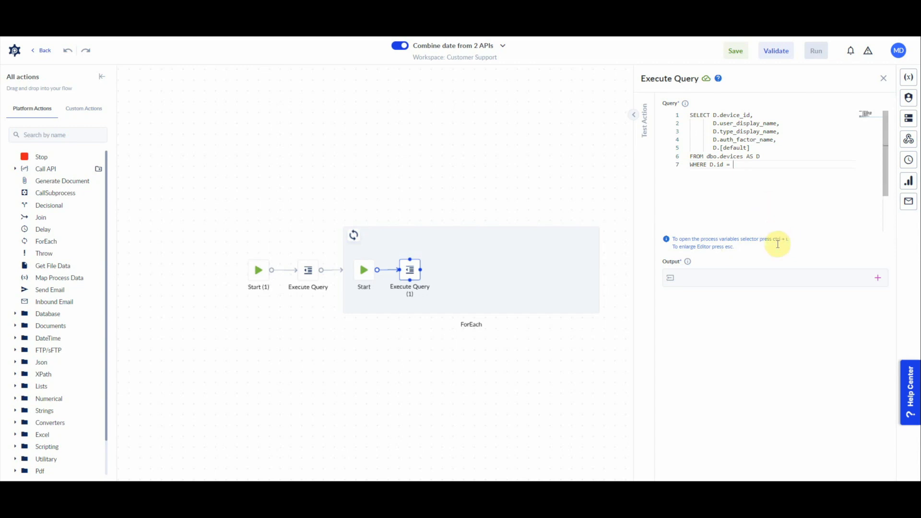
left_click(739, 164)
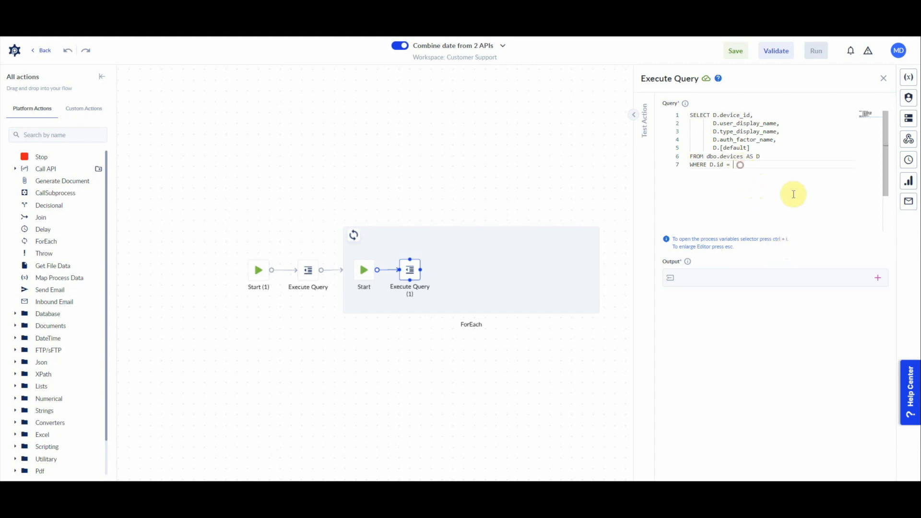
key("ctrl+i")
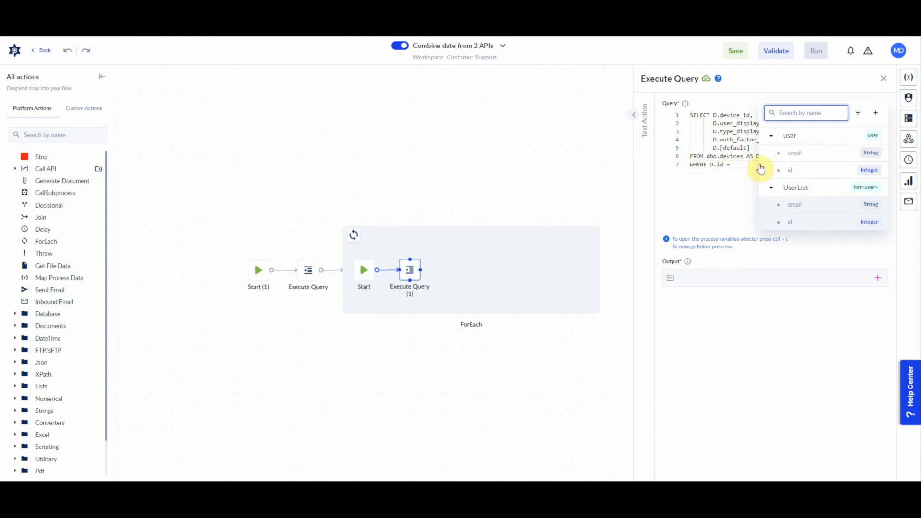
left_click(792, 171)
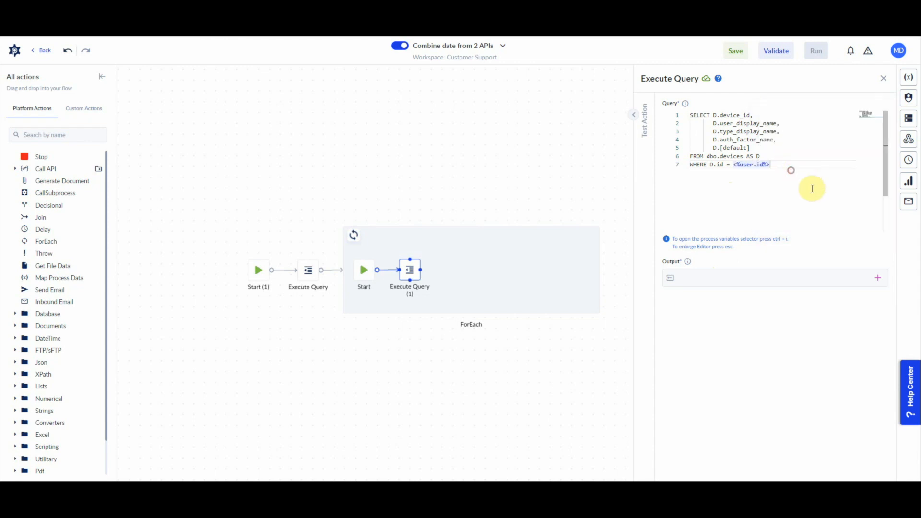
Create a list variable named DevicesList of type Object as the nested Execute Query's output
left_click(722, 279)
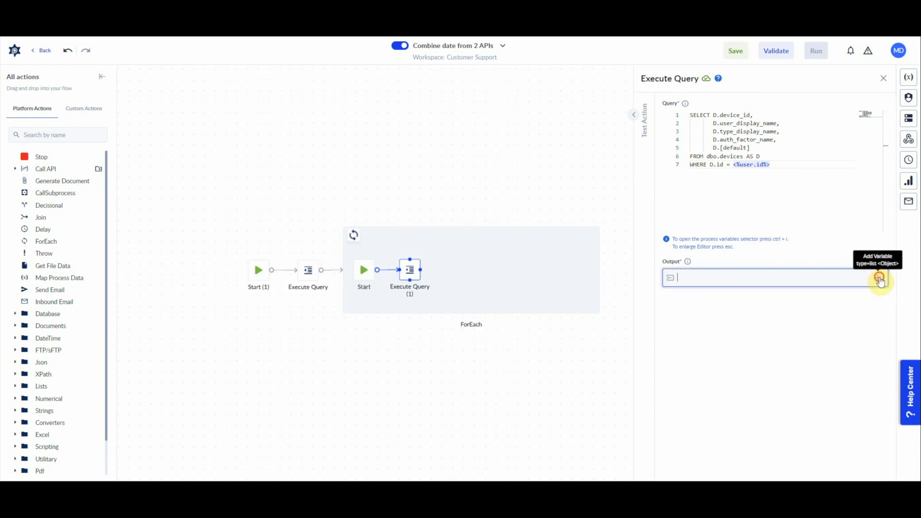
left_click(880, 279)
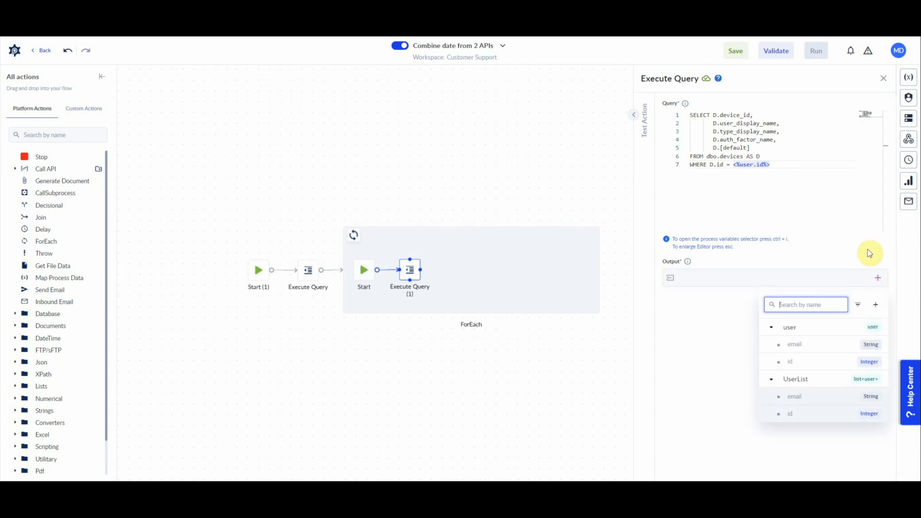
left_click(876, 307)
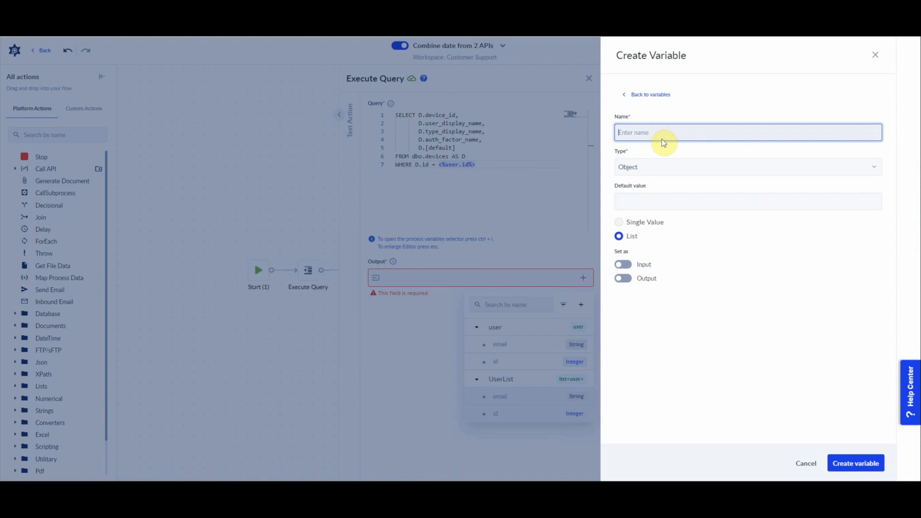
type("DevicesList")
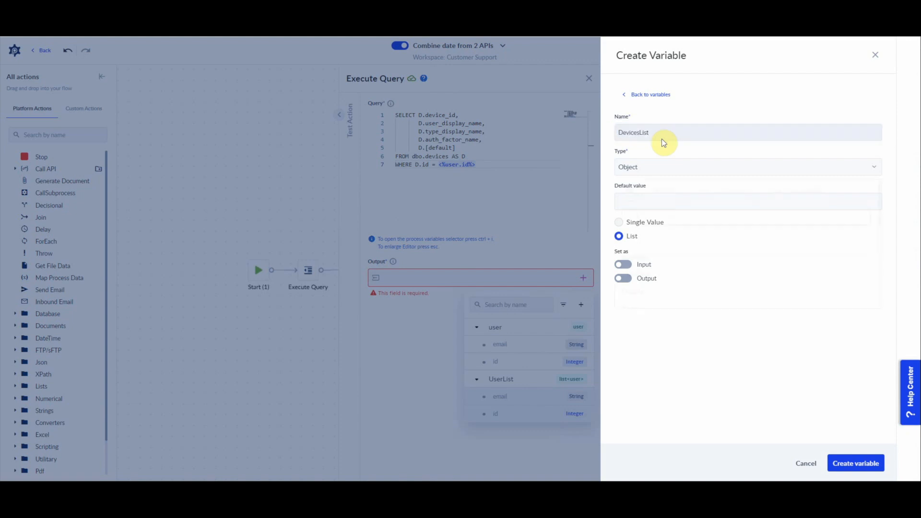
key("Tab")
left_click(714, 354)
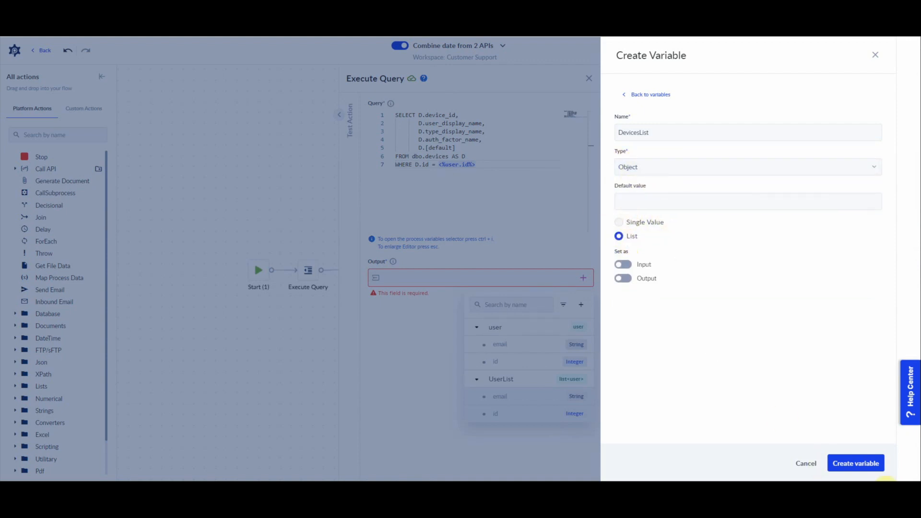
left_click(857, 465)
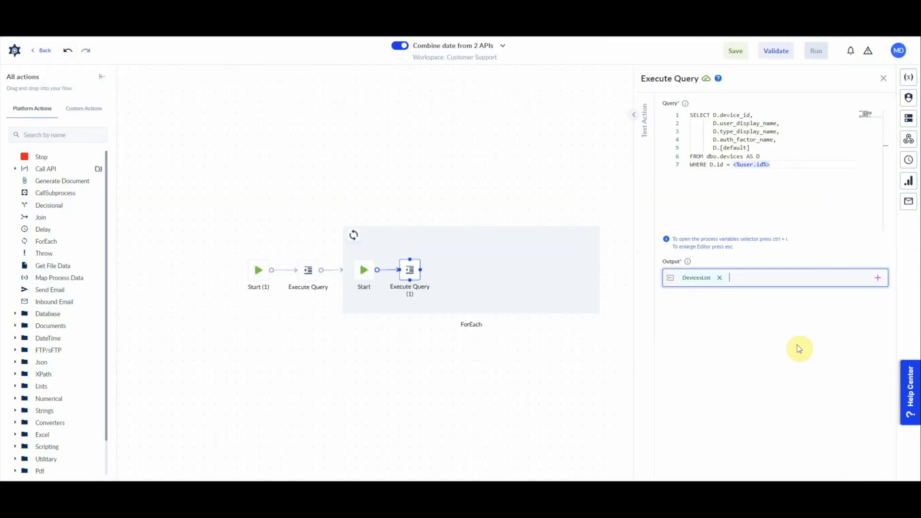
Test the nested Execute Query with user.id 123 and copy the first device object from the DevicesList test output
left_click(634, 115)
left_click(522, 172)
type("123")
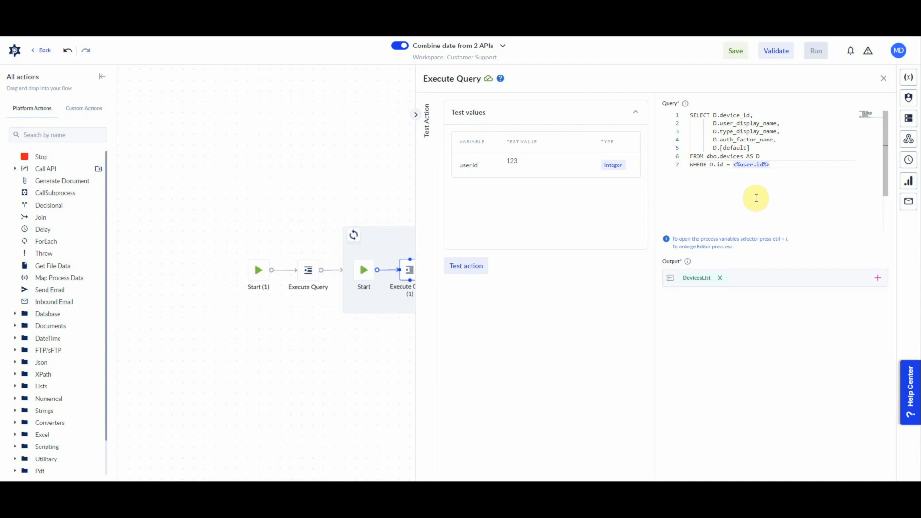
left_click(463, 267)
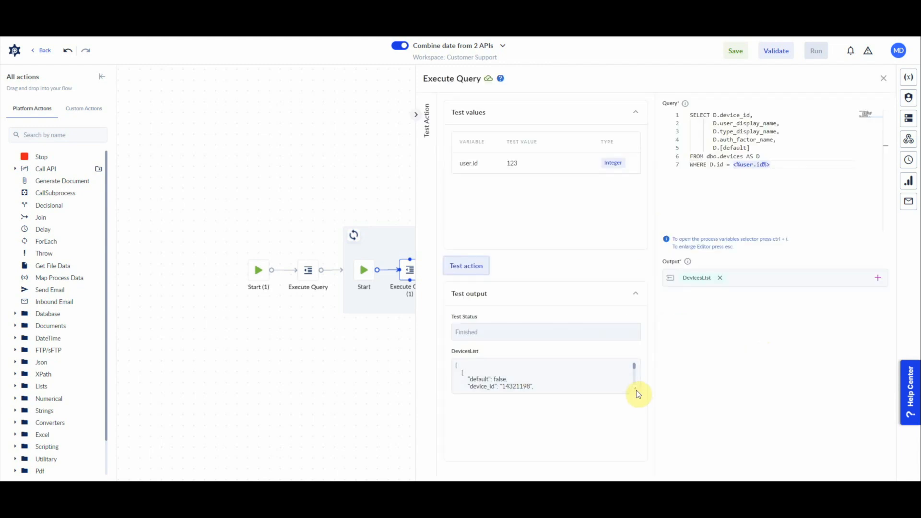
left_click_drag(634, 388, 635, 457)
scroll(561, 405, "down", 1)
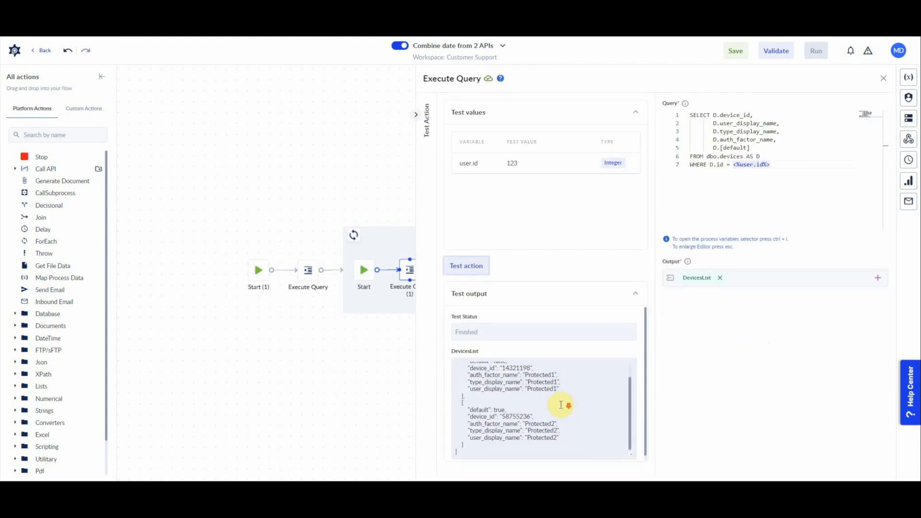
scroll(550, 412, "up", 2)
left_click_drag(461, 373, 466, 415)
key("ctrl+c")
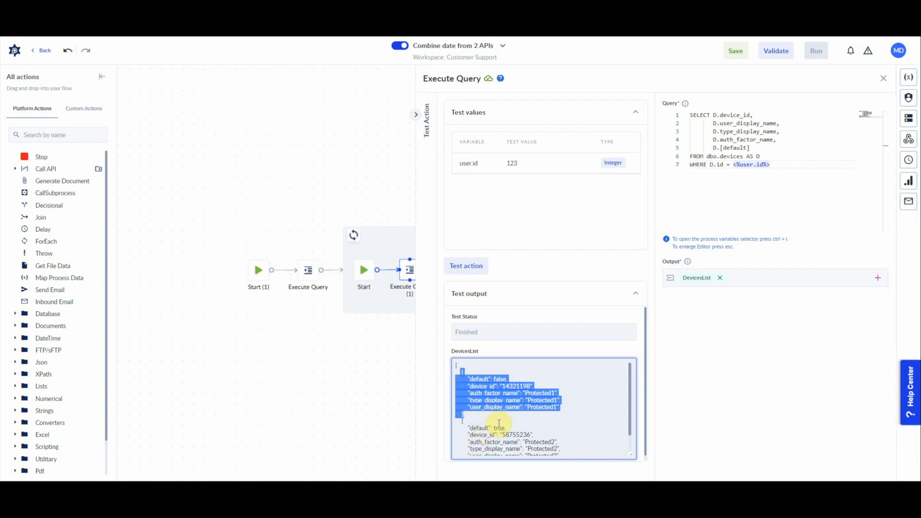
Start a new data model named device from JSON editor content and paste the copied device object into it
left_click(912, 125)
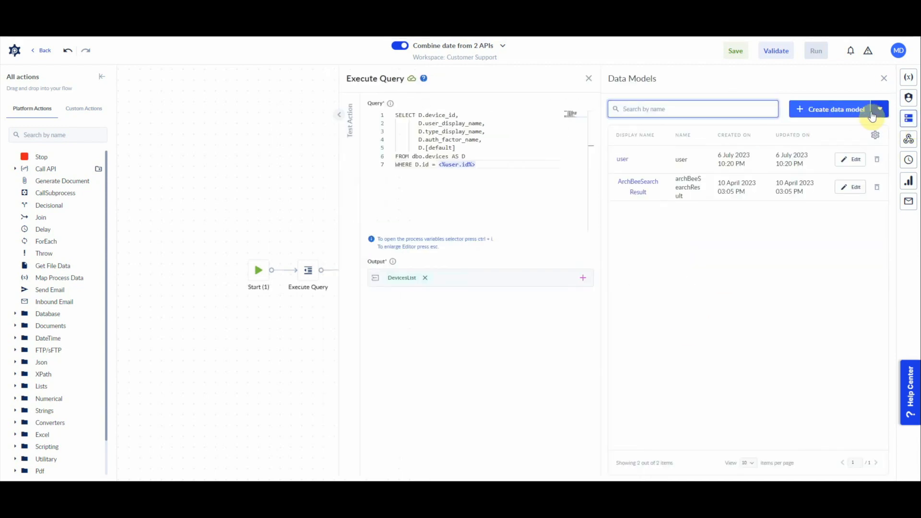
left_click(881, 112)
left_click(879, 130)
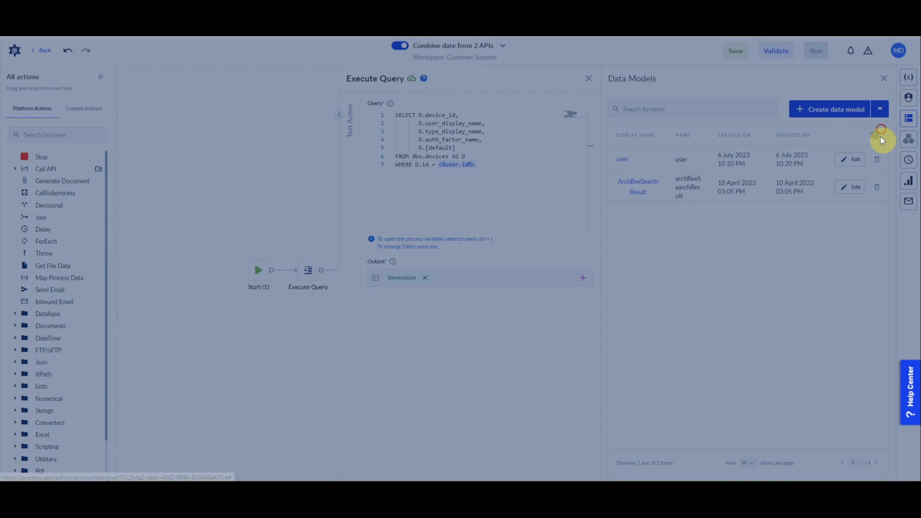
type("deve")
type("ice")
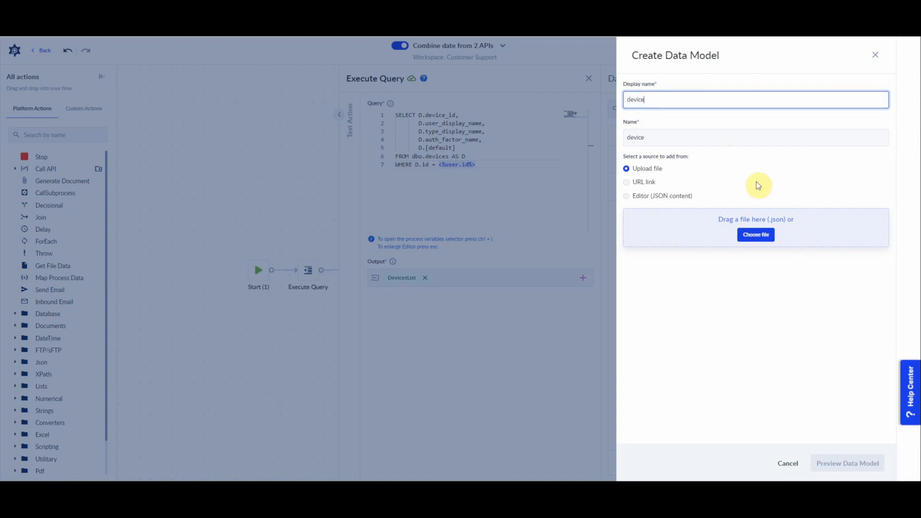
left_click(654, 197)
left_click(727, 242)
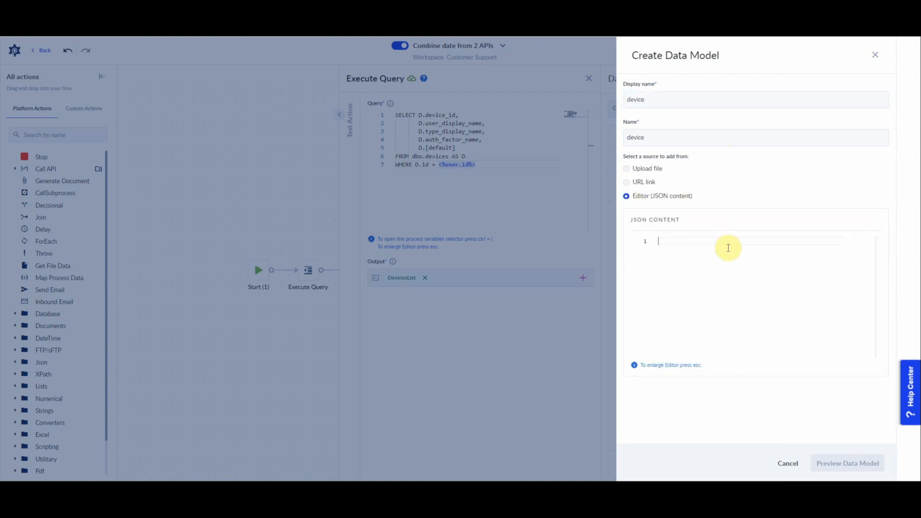
key("ctrl+v")
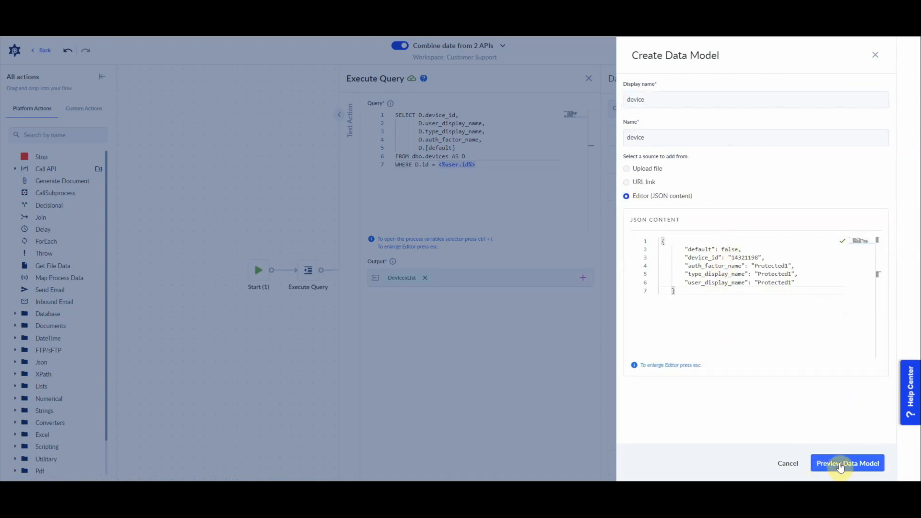
Append "id": 123 and "email": "sdfsd" to the device JSON, preview the structure, and create the data model
left_click(804, 283)
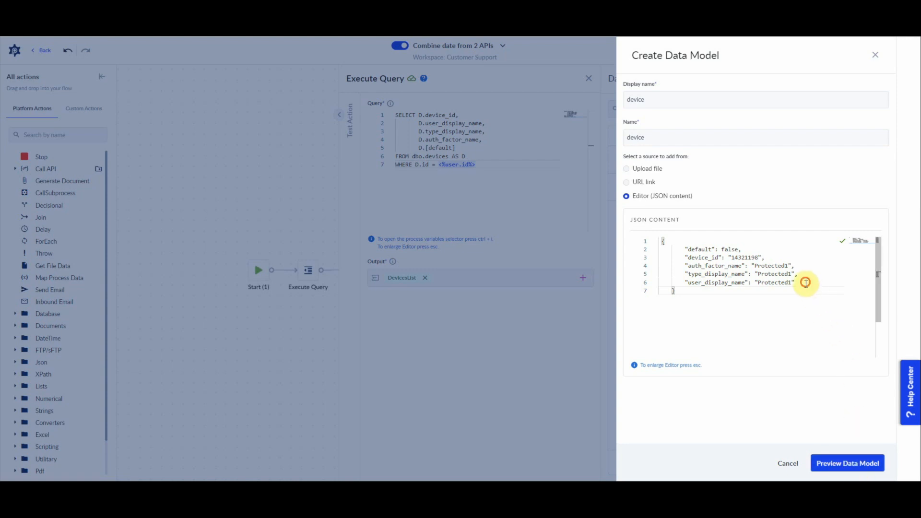
type(",")
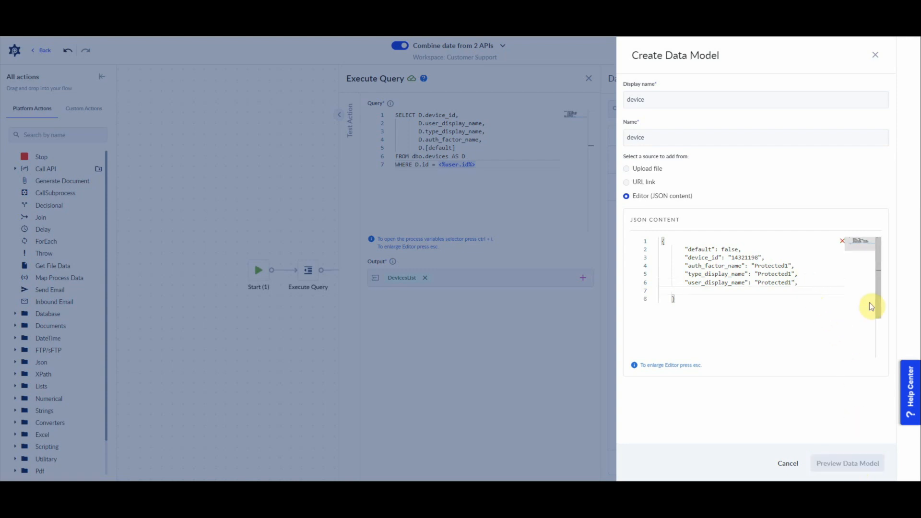
type("id\"")
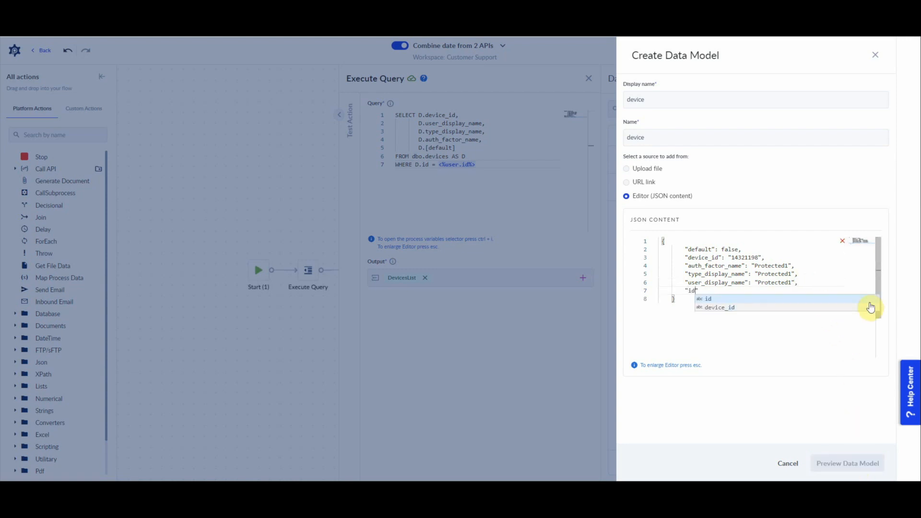
type(": 123")
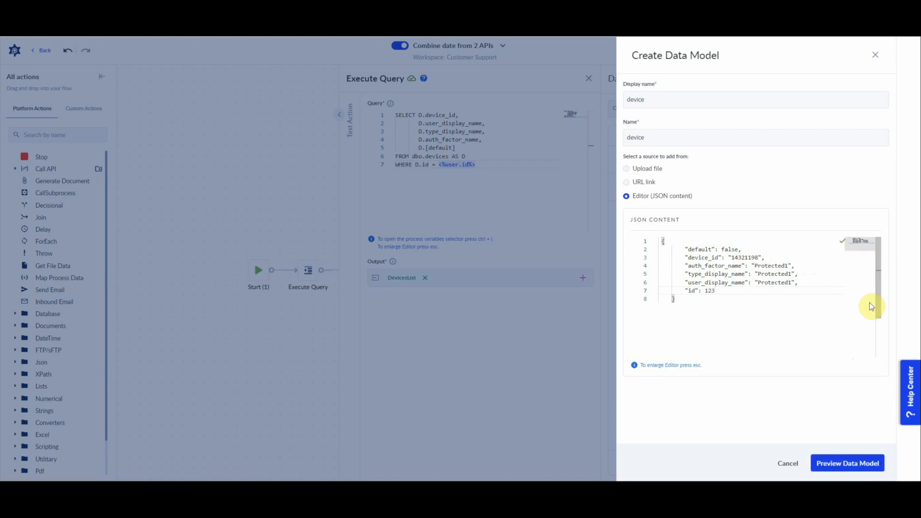
type(",")
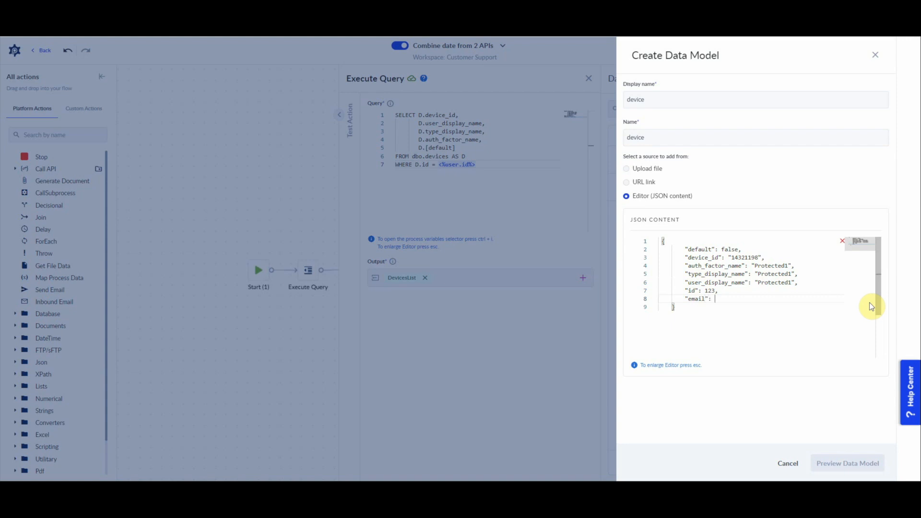
type("1231231")
key("BackSpace")
key("BackSpace")
key("BackSpace")
key("BackSpace")
key("BackSpace")
key("BackSpace")
key("BackSpace")
type("sdfsd\"")
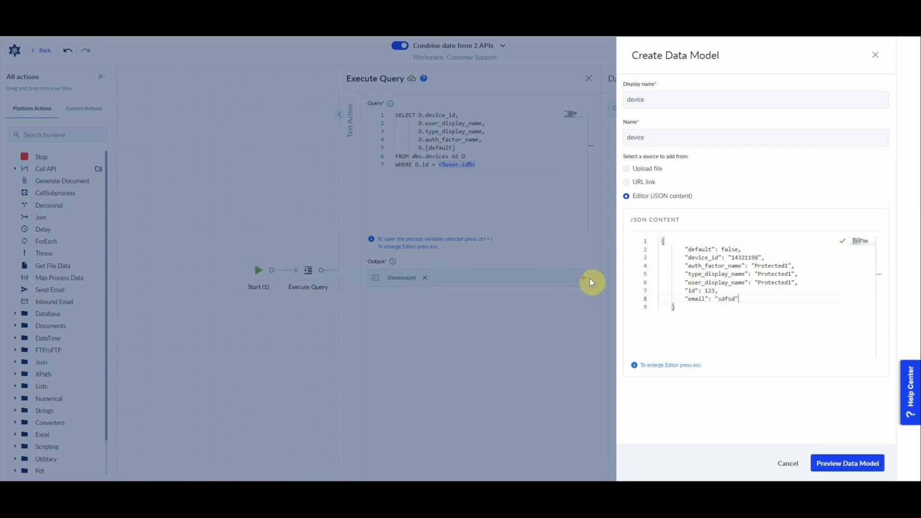
left_click(845, 463)
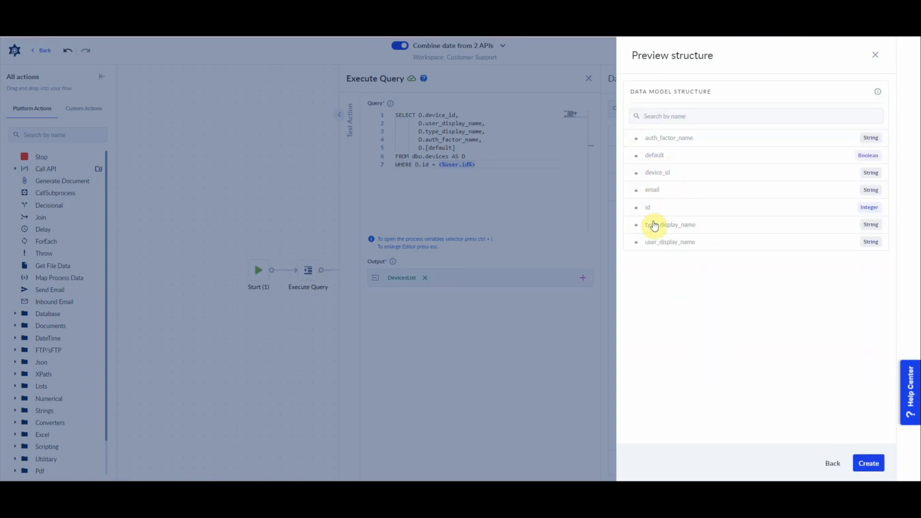
left_click(868, 463)
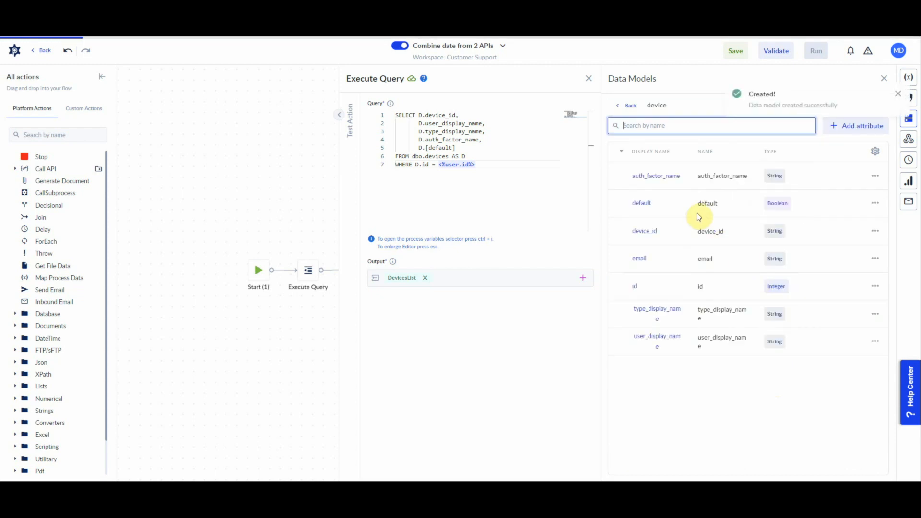
Review the device data model's attributes and set the DevicesList process variable's type to device, saving the variable
left_click(885, 78)
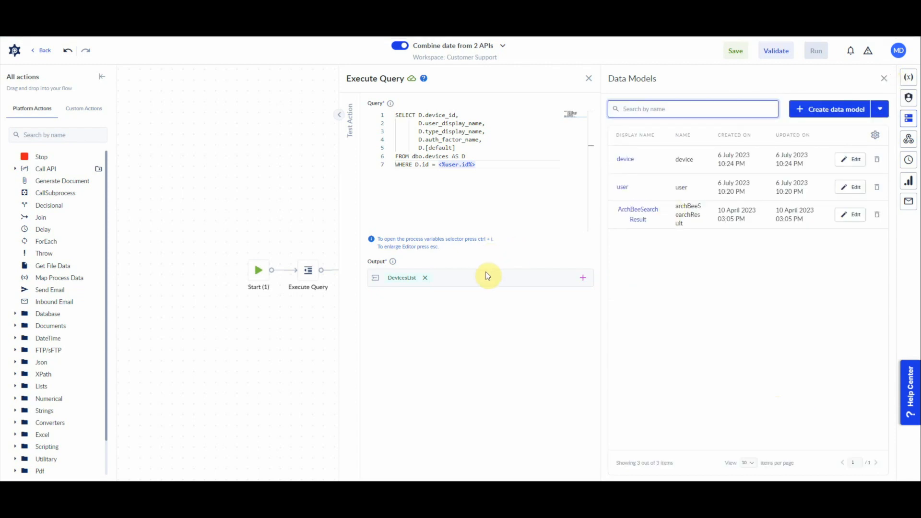
left_click(623, 160)
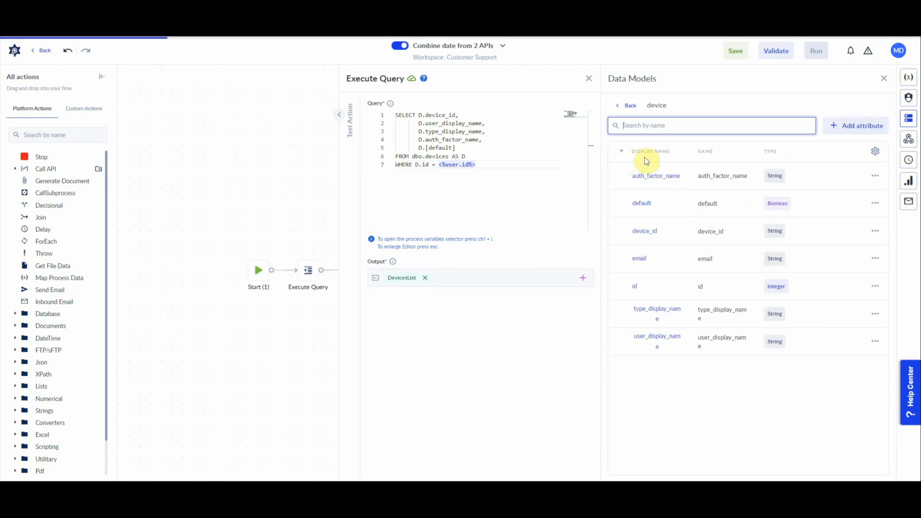
left_click(909, 78)
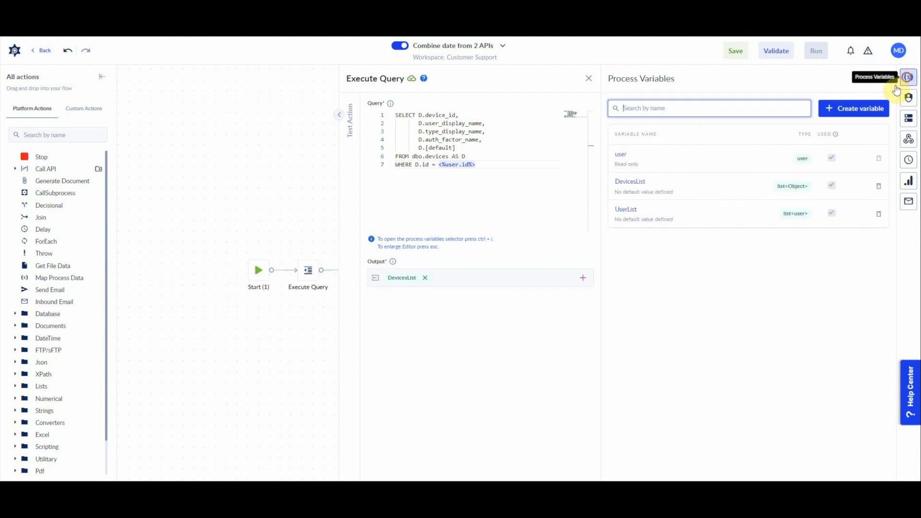
left_click(624, 185)
left_click(656, 165)
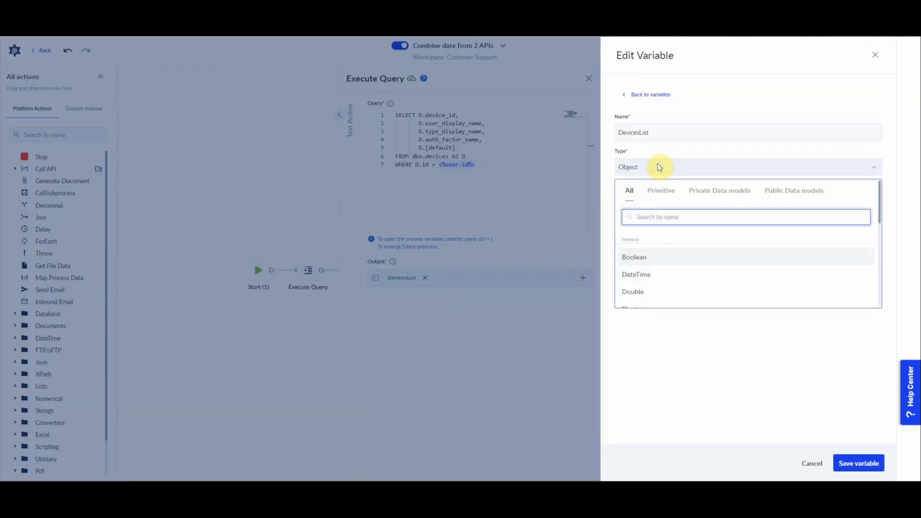
type("dev")
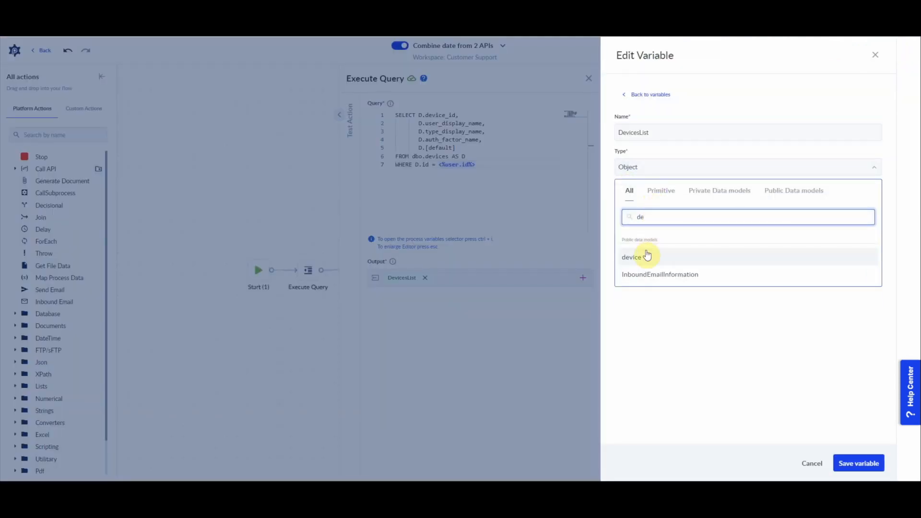
left_click(638, 256)
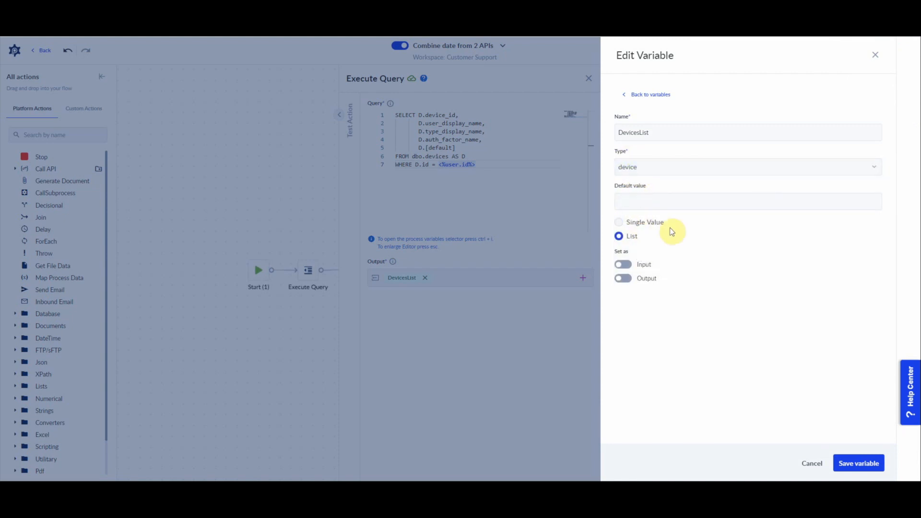
left_click(853, 463)
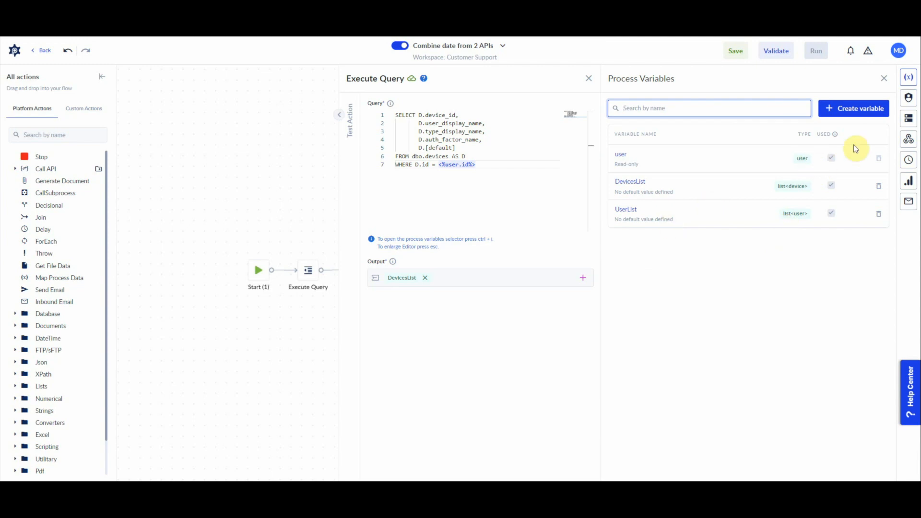
left_click(884, 78)
Review the query and output settings of both Execute Query actions and the ForEach item and list settings
left_click(418, 299)
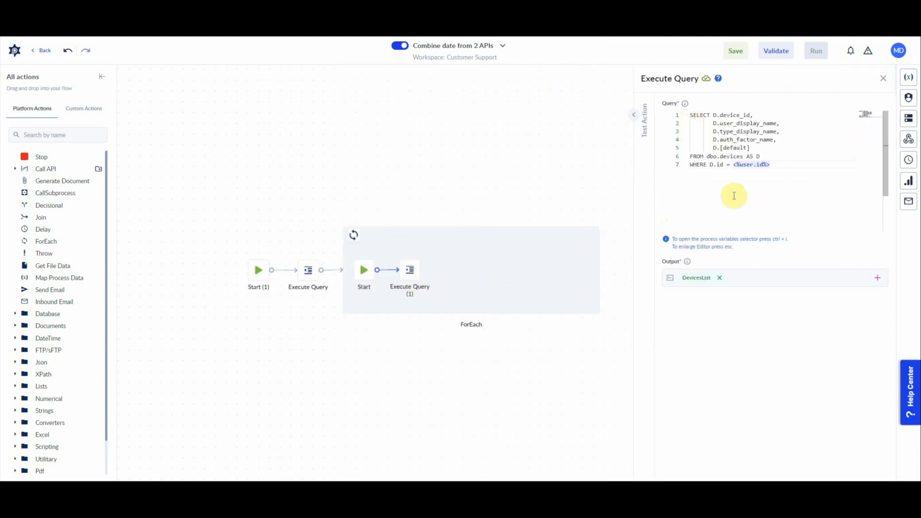
left_click(307, 270)
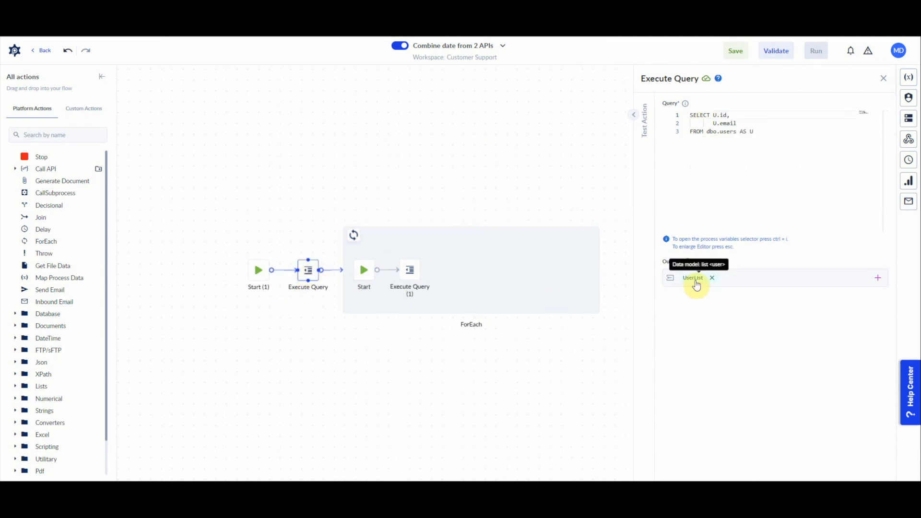
left_click(450, 245)
left_click(772, 242)
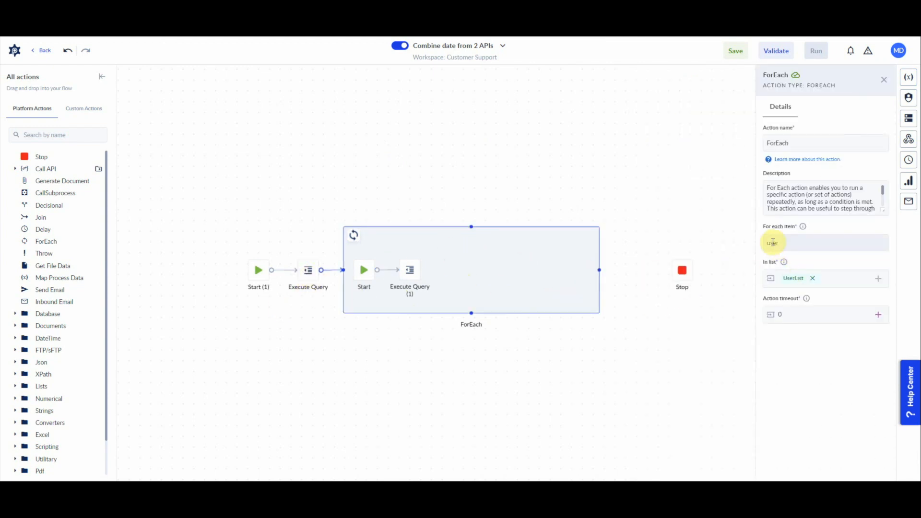
type("user")
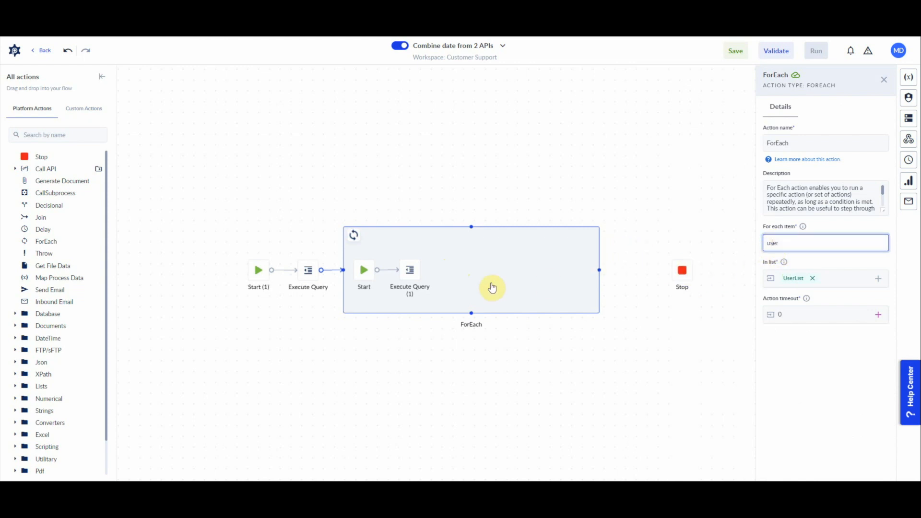
left_click(410, 271)
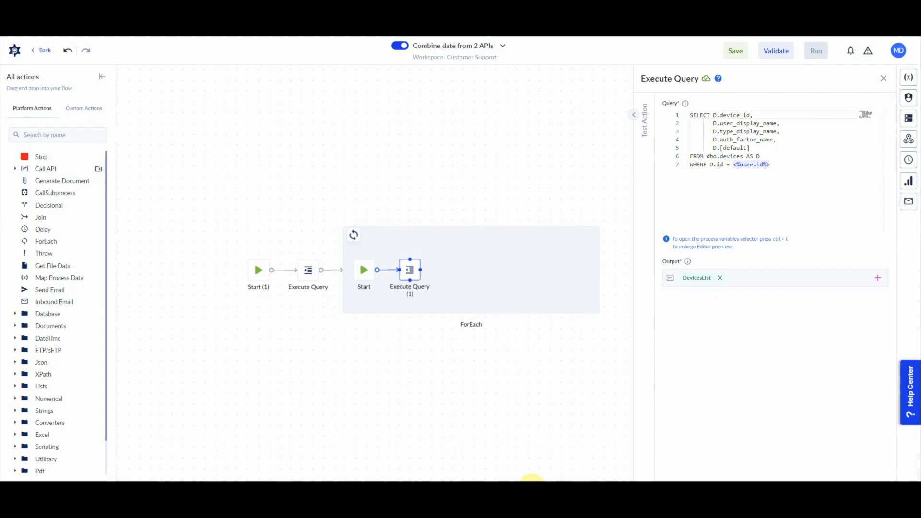
Add a Javascript scripting action inside the ForEach after Execute Query (1) and open its settings
scroll(26, 355, "down", 2)
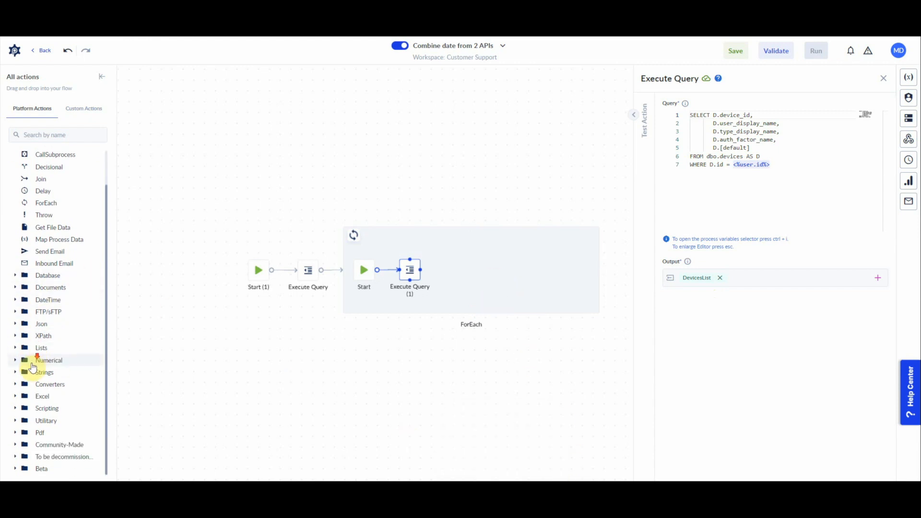
left_click(21, 411)
scroll(22, 414, "down", 1)
left_click_drag(50, 394, 461, 275)
left_click(459, 274)
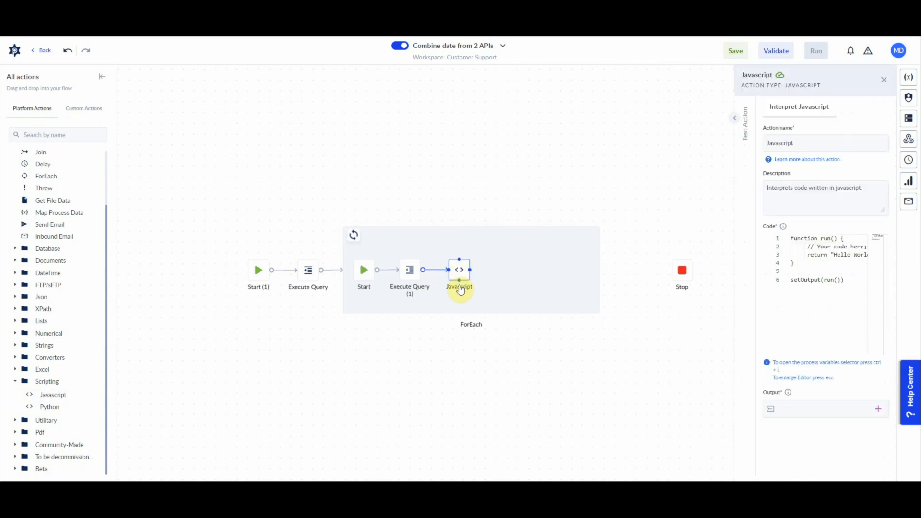
Switch to the text editor and copy the replaceIdAndEmail script, from const id through the function's closing brace
left_click(857, 277)
key("alt+Tab")
scroll(183, 382, "down", 7)
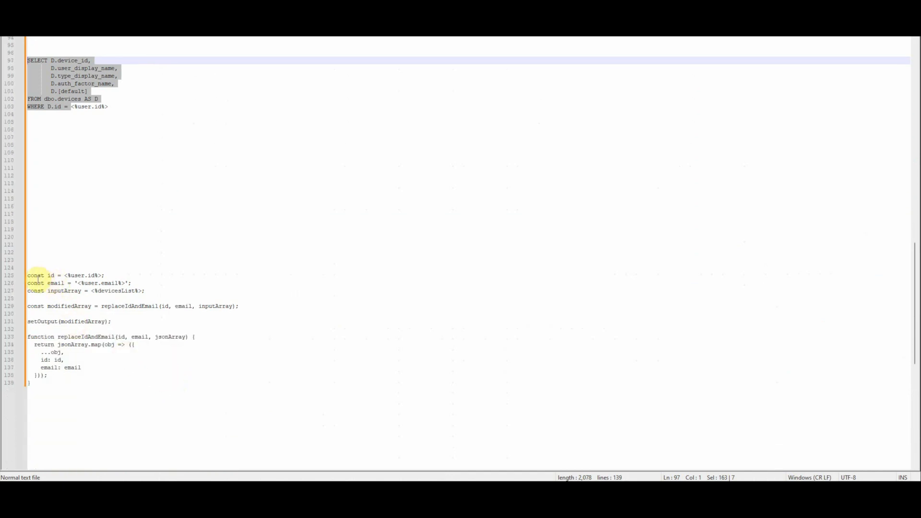
left_click_drag(29, 277, 75, 381)
key("ctrl+c")
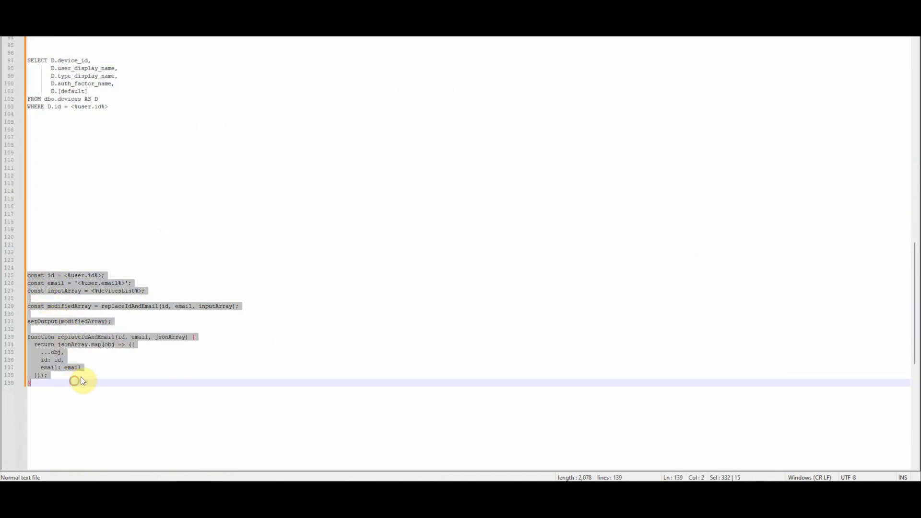
Back in PROCESIO, replace the Javascript action's default code with the copied replaceIdAndEmail script in the enlarged editor
key("alt+Tab")
left_click(824, 287)
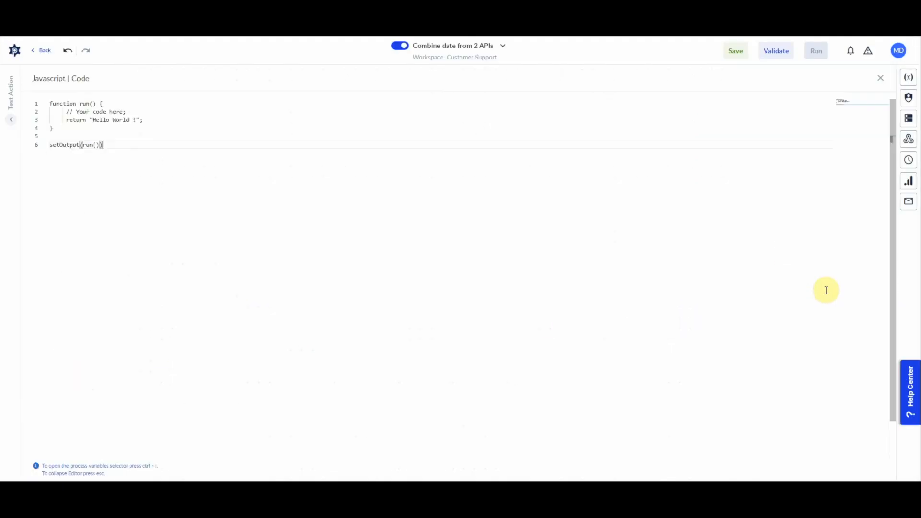
key("ctrl+a")
key("ctrl+v")
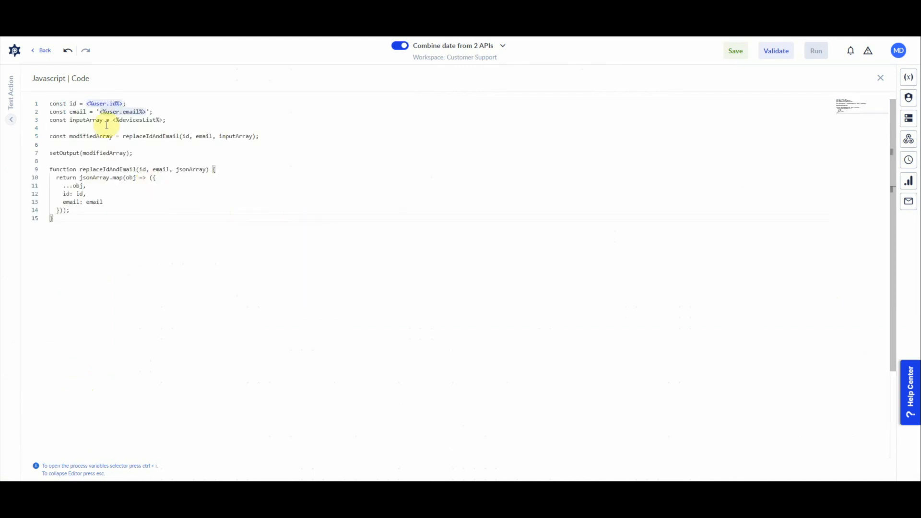
Delete the pasted user.id and user.email placeholders from the id and email constants, keeping the email quotes
left_click(90, 104)
key("BackSpace")
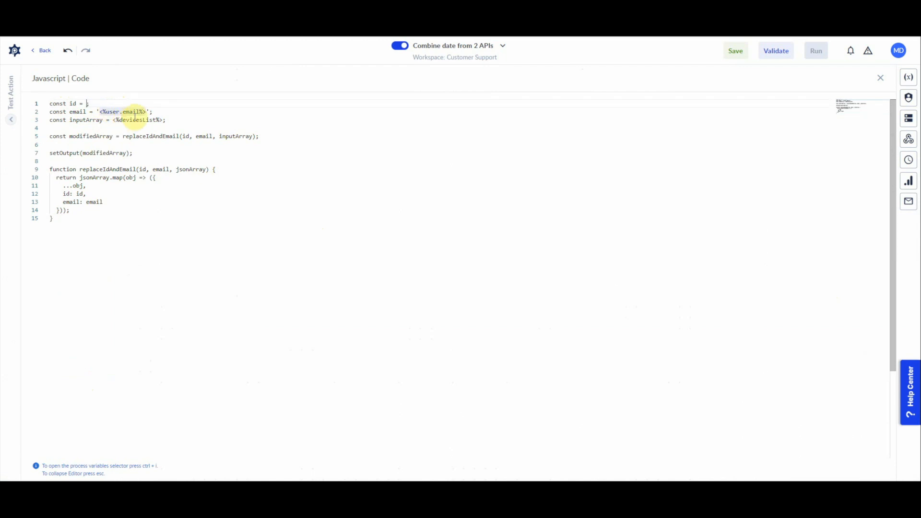
left_click_drag(147, 111, 107, 112)
key("BackSpace")
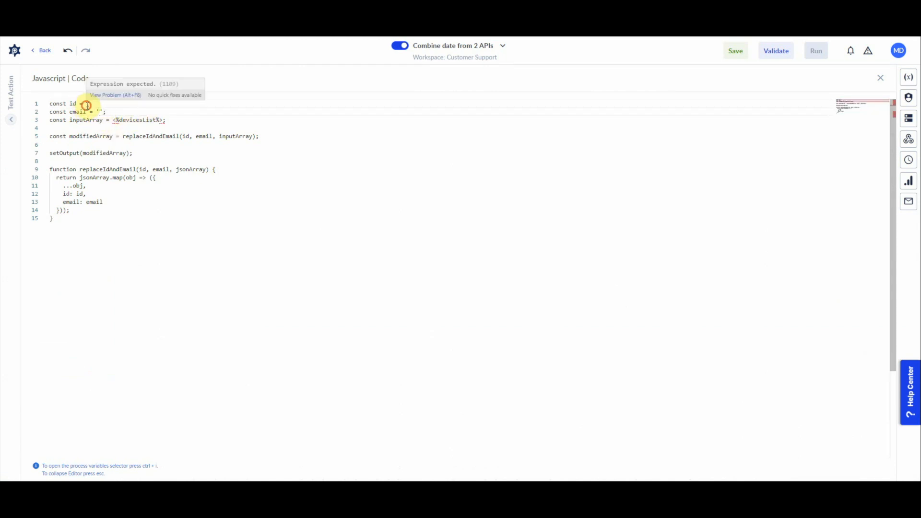
Insert the process variables user.id as the id constant and user.email inside the email constant's quotes
left_click(87, 104)
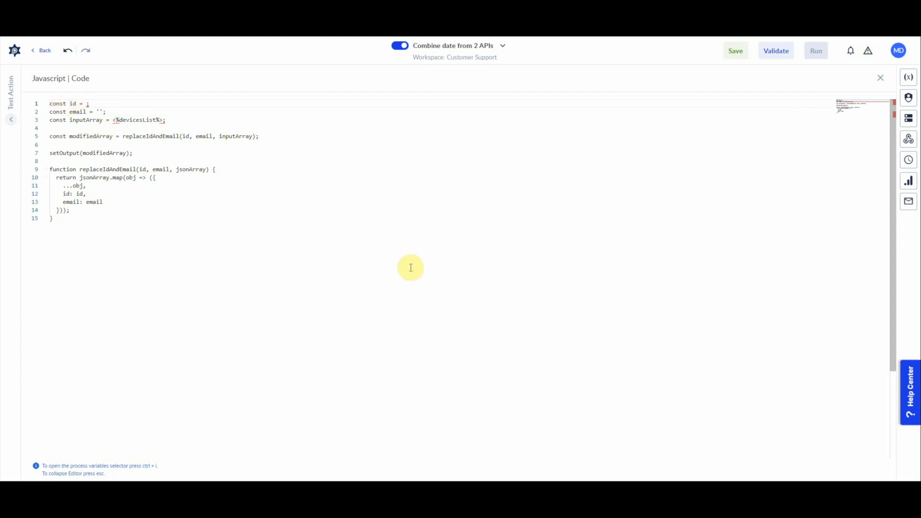
key("ctrl+i")
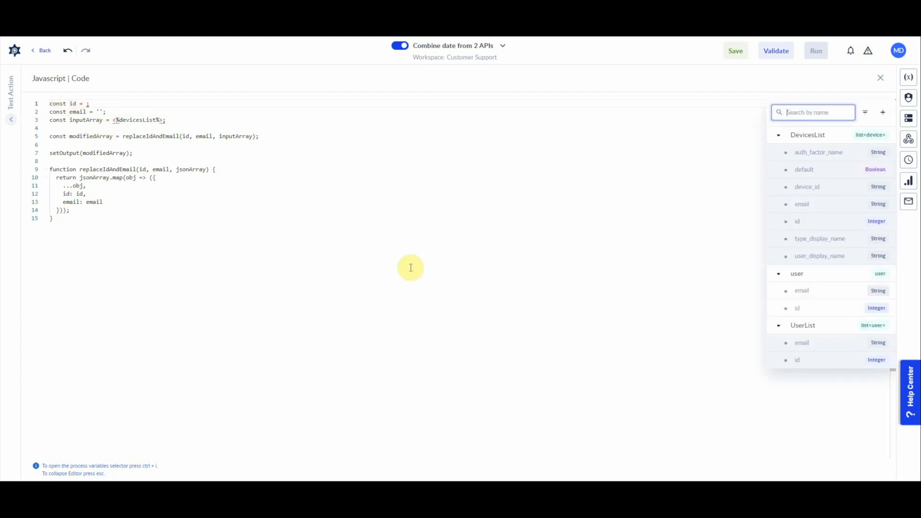
left_click(779, 137)
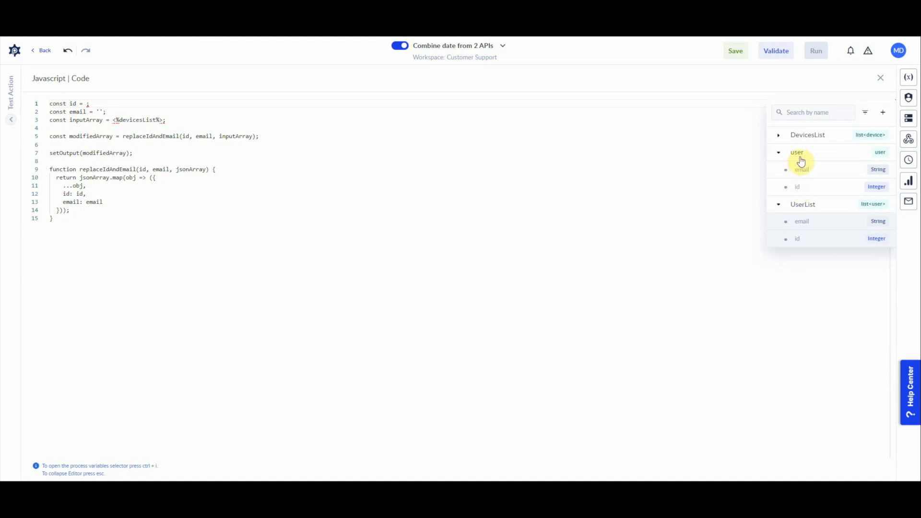
left_click(798, 191)
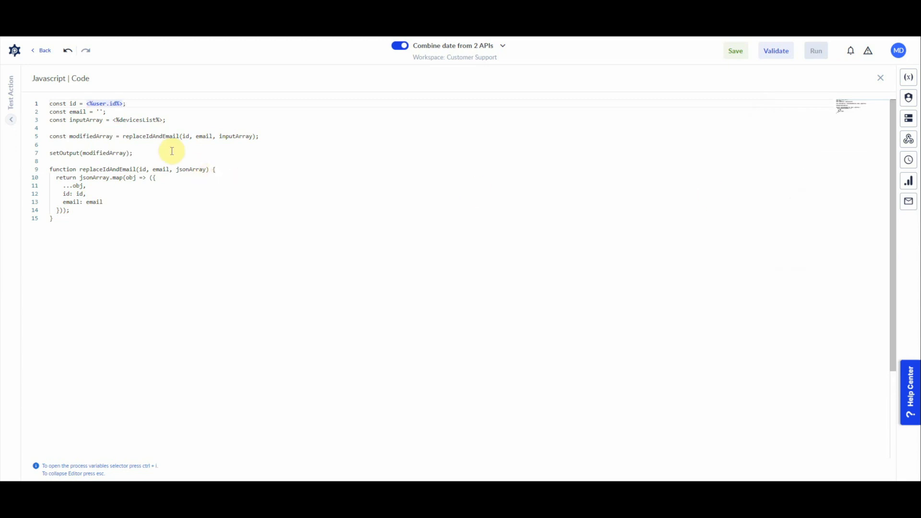
left_click(98, 111)
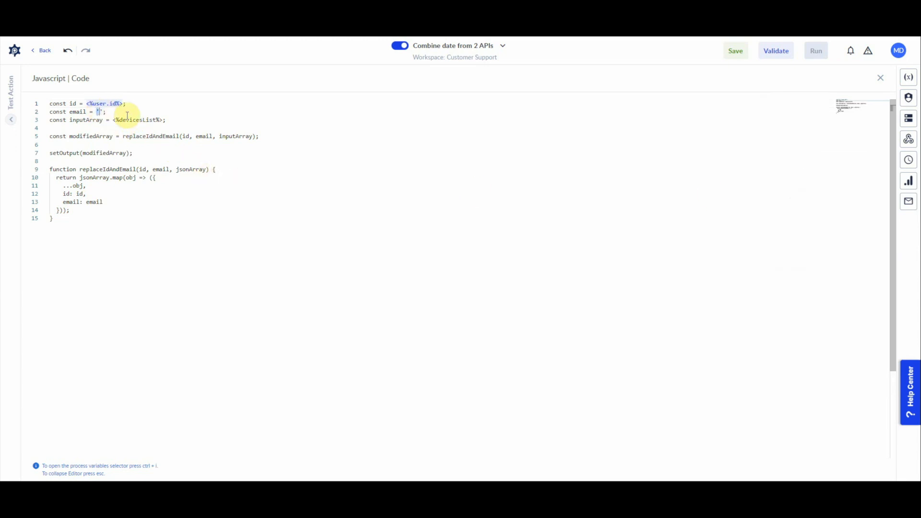
key("ctrl+i")
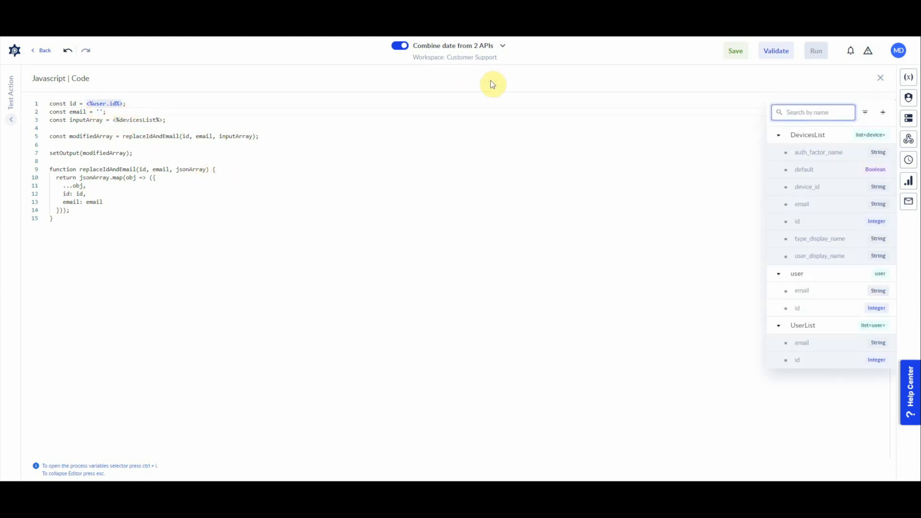
left_click(806, 292)
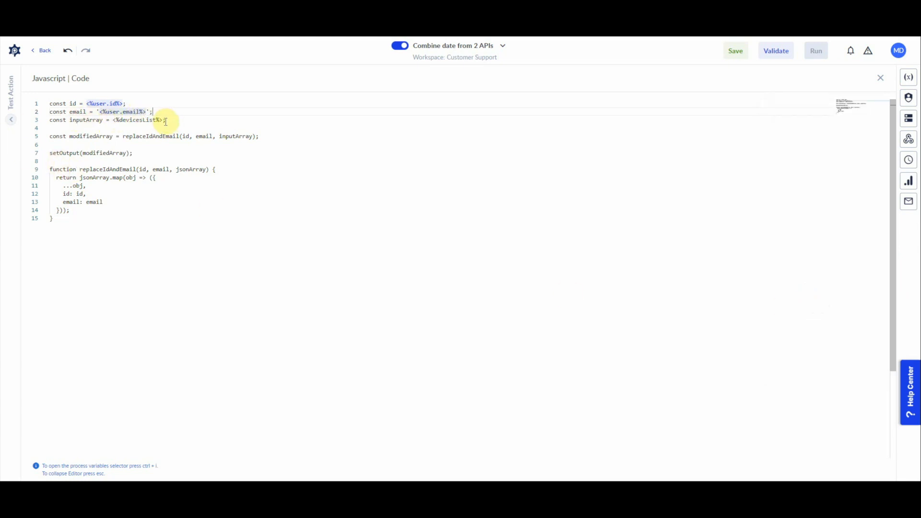
Replace the devicesList placeholder in the inputArray constant with the DevicesList process variable
left_click_drag(163, 120, 112, 120)
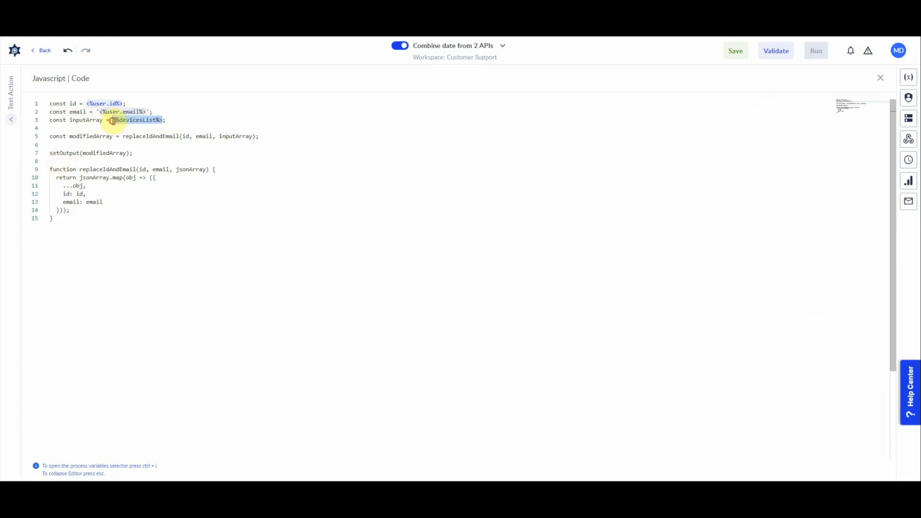
key("BackSpace")
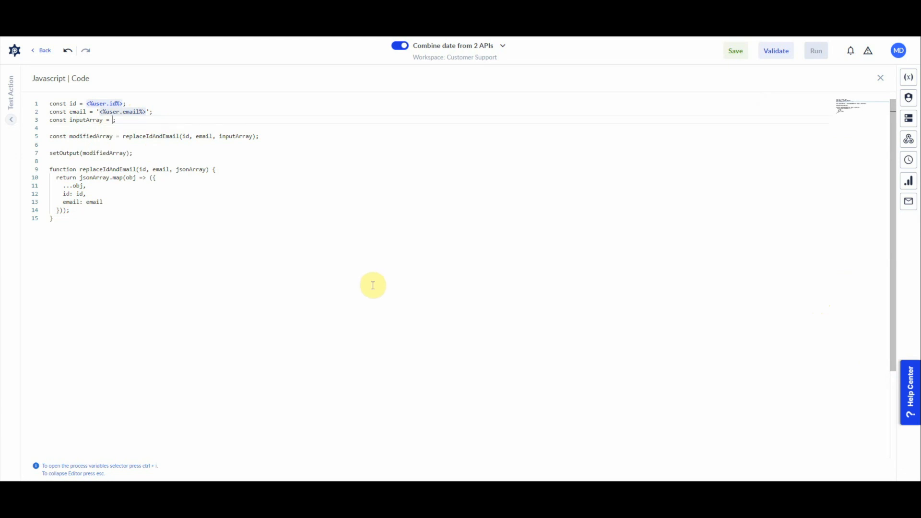
key("ctrl+i")
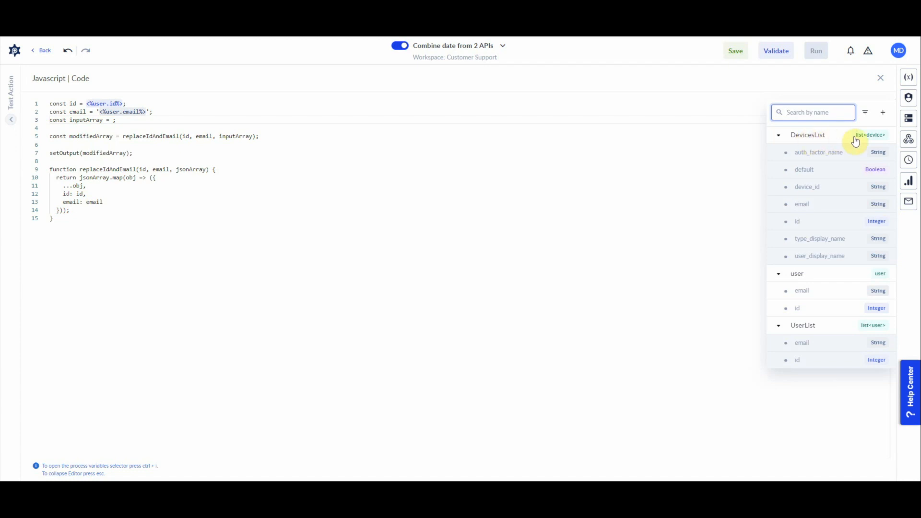
left_click(819, 141)
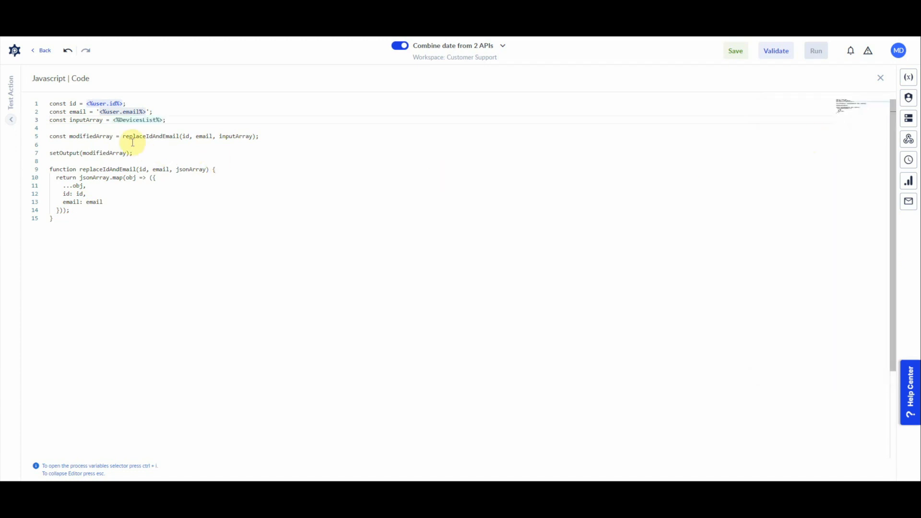
Examine where the Javascript action sits in the loop and how its replaceIdAndEmail function maps id and email
left_click(215, 123)
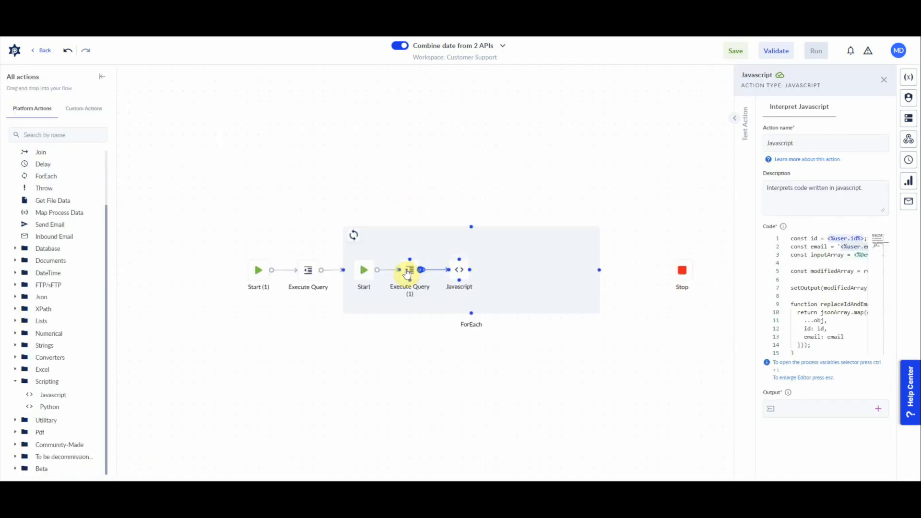
left_click(822, 258)
key("Escape")
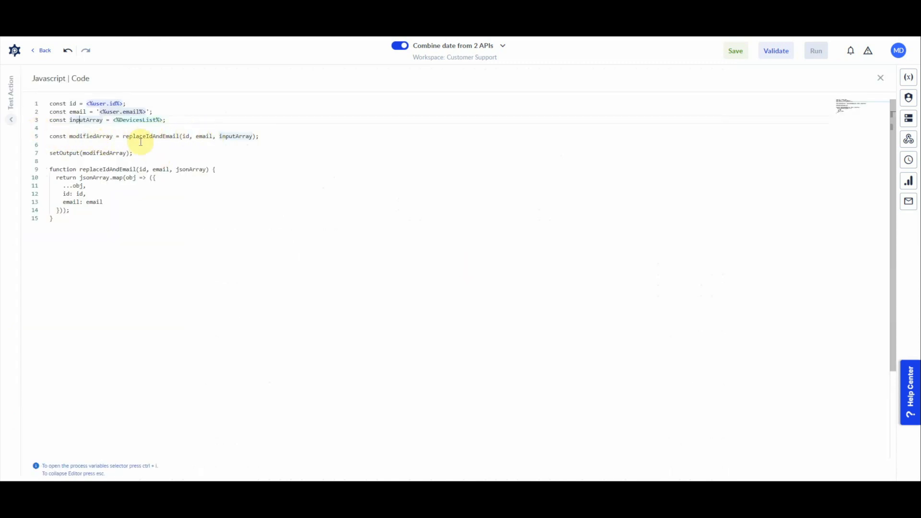
left_click_drag(51, 169, 113, 214)
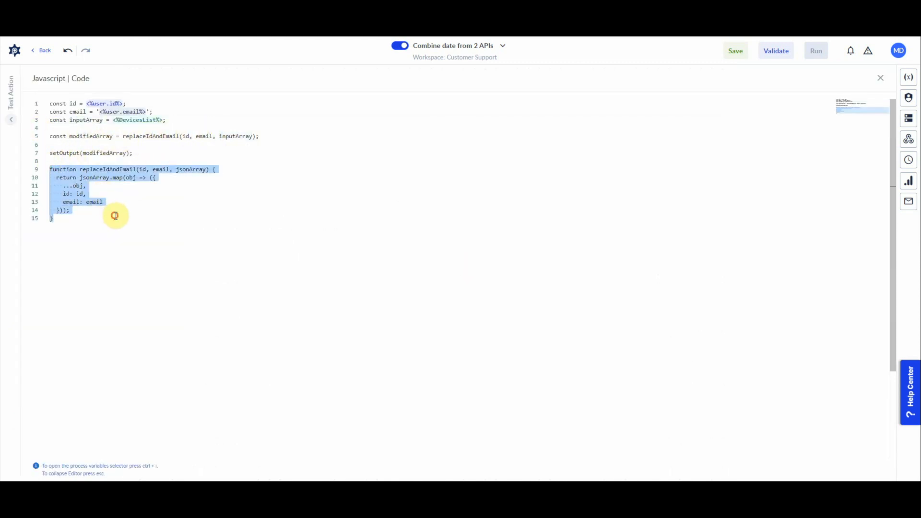
left_click(133, 210)
left_click(94, 202)
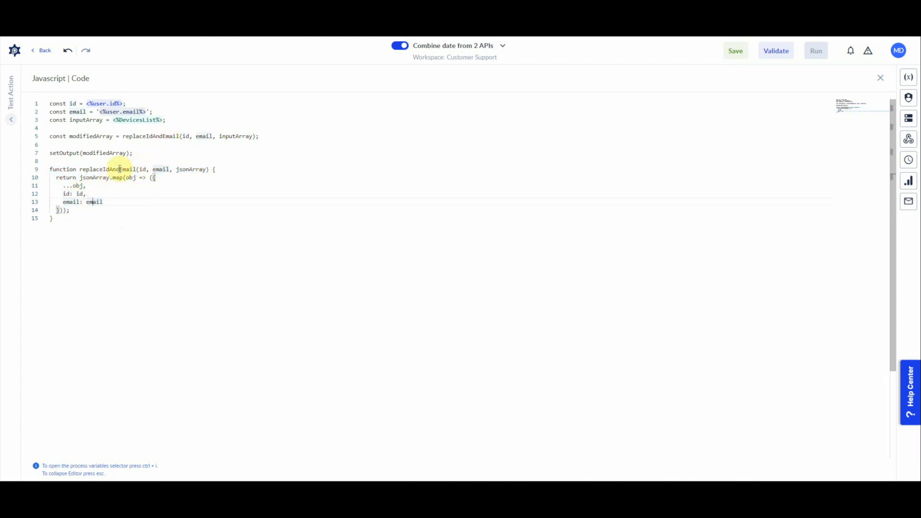
Examine how the Javascript code passes inputArray to replaceIdAndEmail and outputs modifiedArray, closing the enlarged editor when finished
left_click(82, 120)
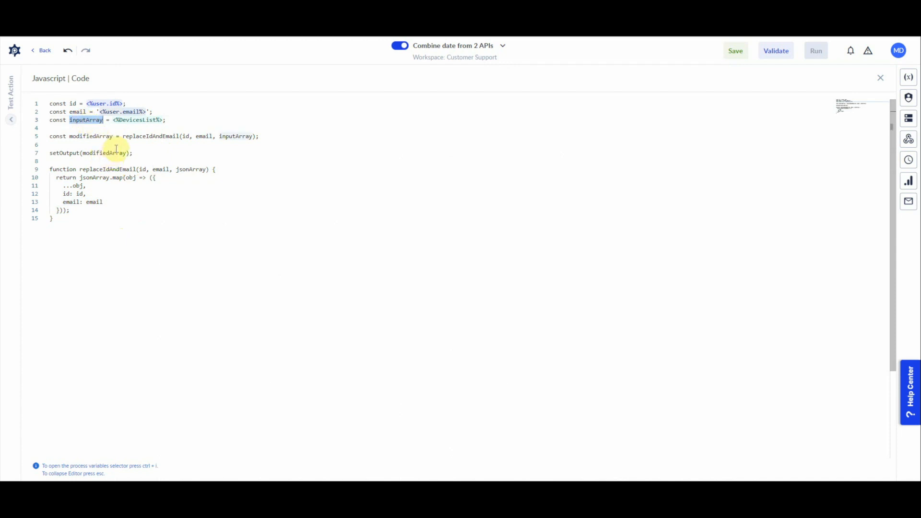
left_click(89, 201)
left_click(90, 215)
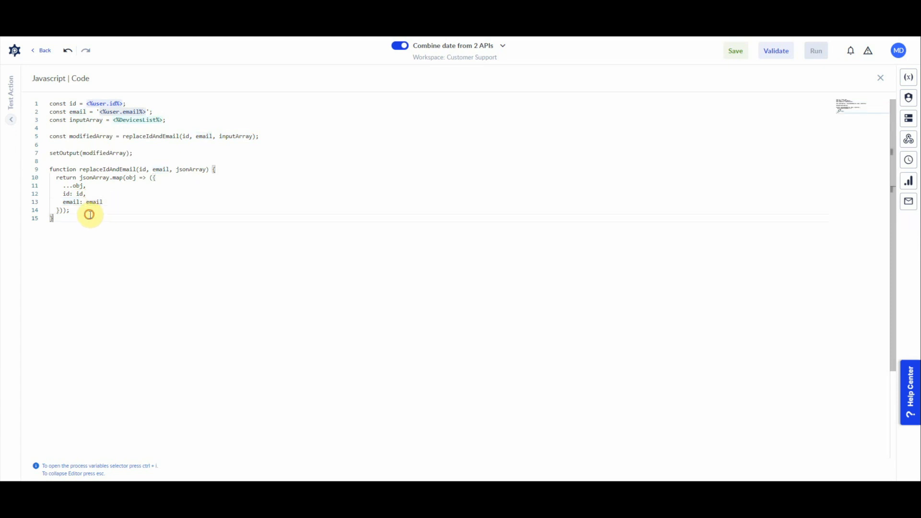
left_click(96, 152)
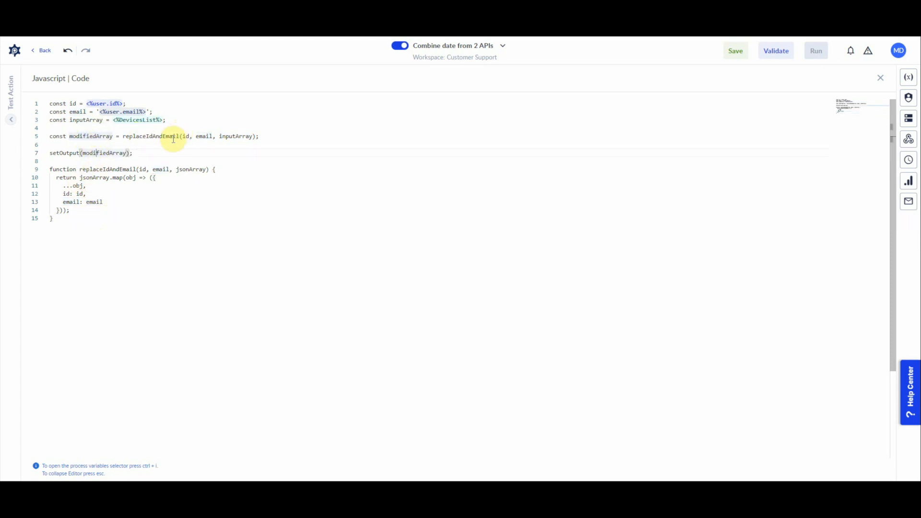
key("Escape")
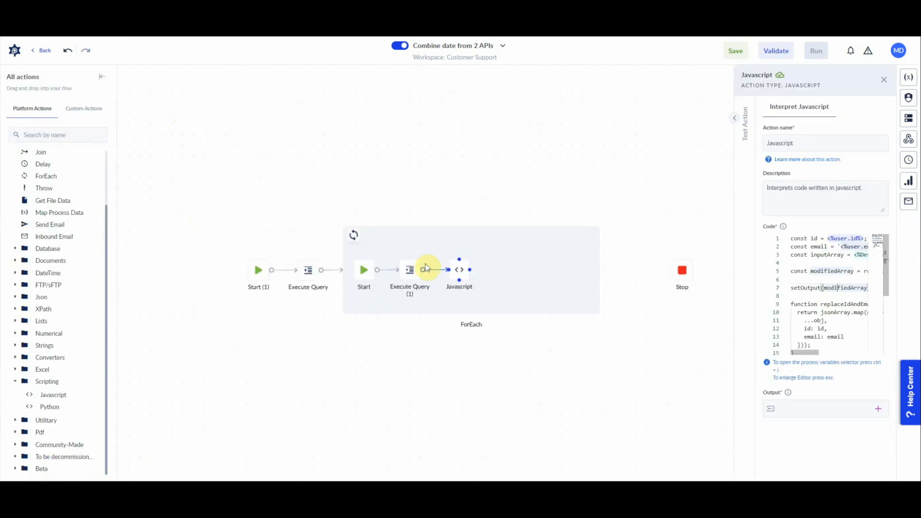
Create a single-value Json variable named JSOut as the output of the Javascript action
left_click(877, 415)
left_click(872, 360)
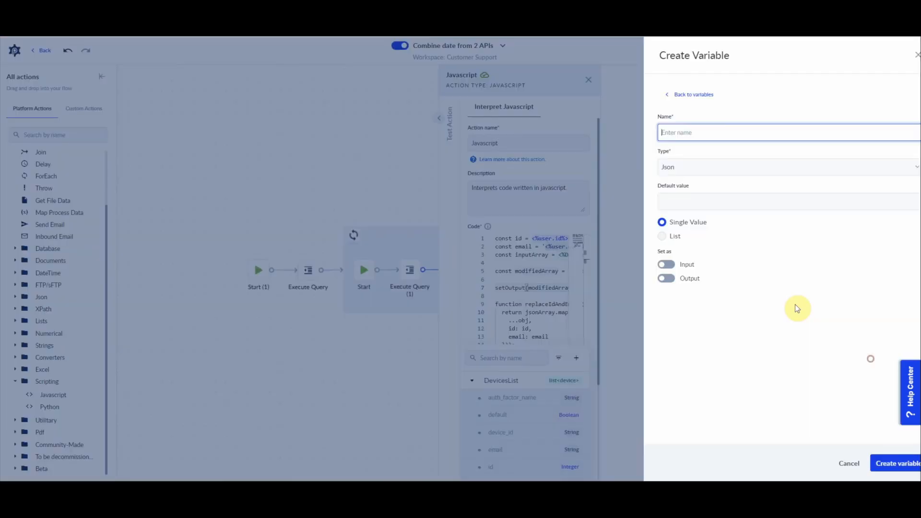
left_click(643, 132)
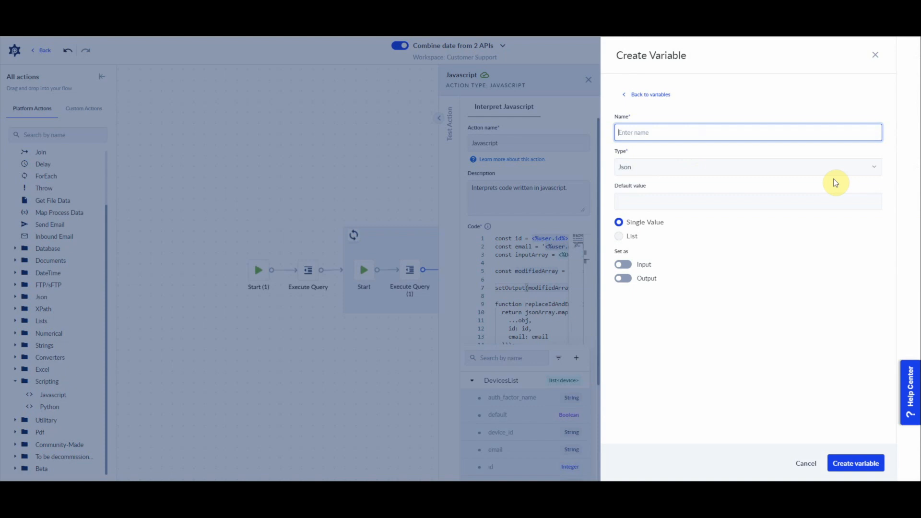
type("JSOut")
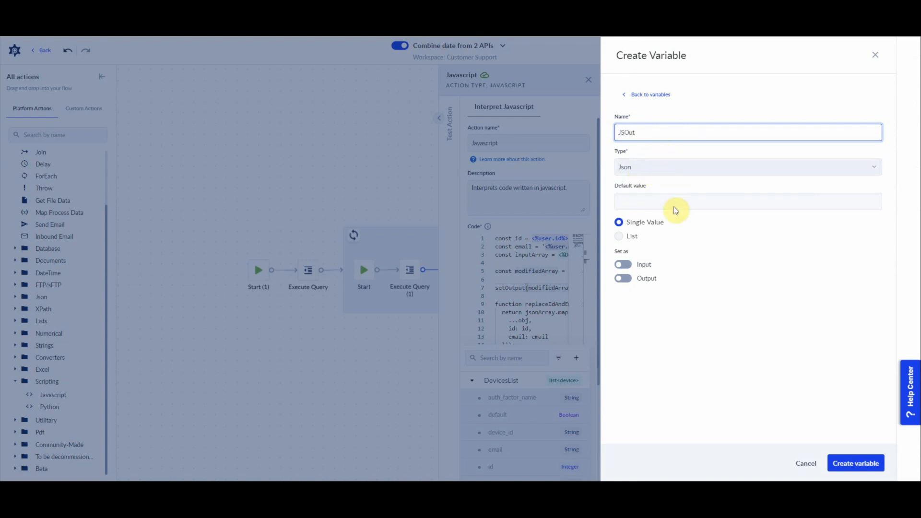
left_click(863, 464)
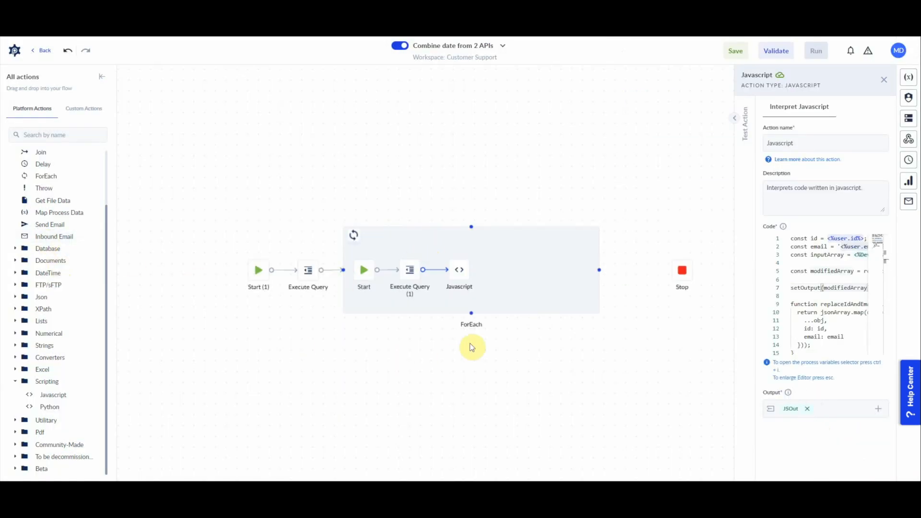
Connect the ForEach loop to the Stop action, and validate and save the process
left_click(457, 275)
left_click_drag(598, 274, 682, 270)
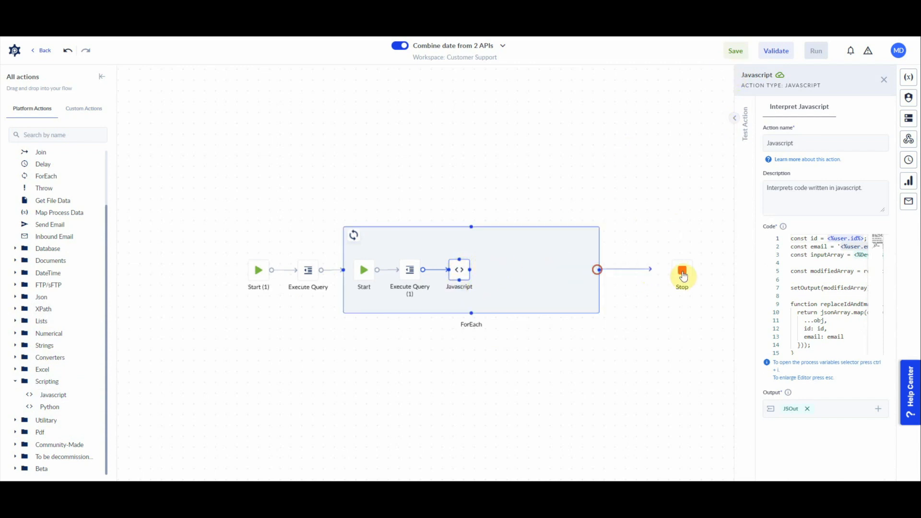
left_click(781, 133)
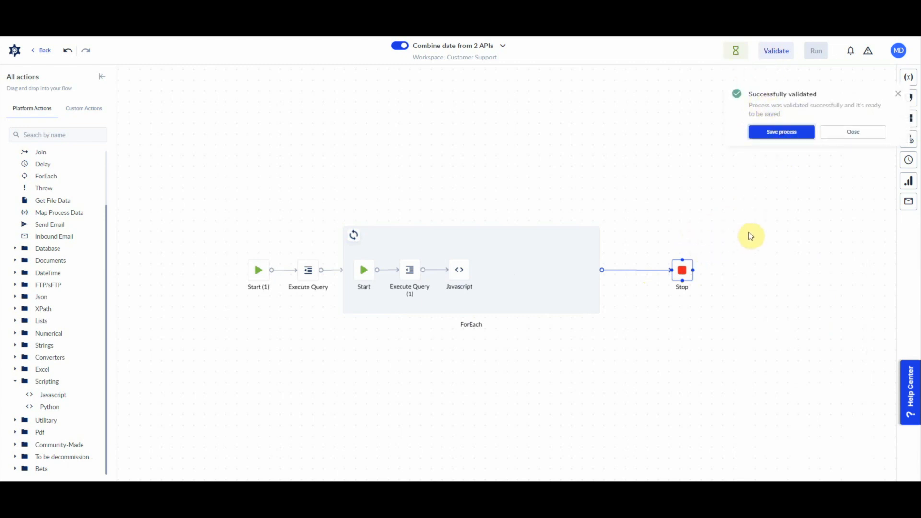
left_click(782, 136)
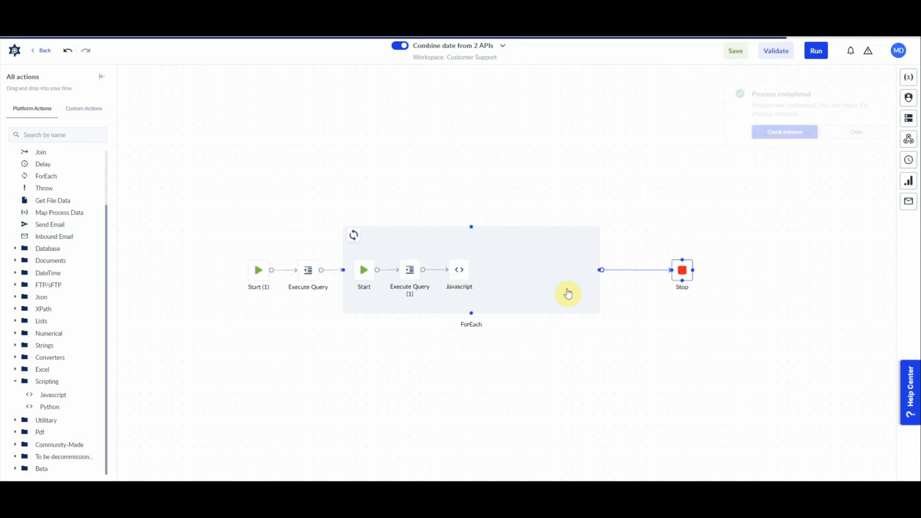
Check the completed run's instance and open the Javascript action's JSOut value
left_click(761, 132)
left_click(768, 120)
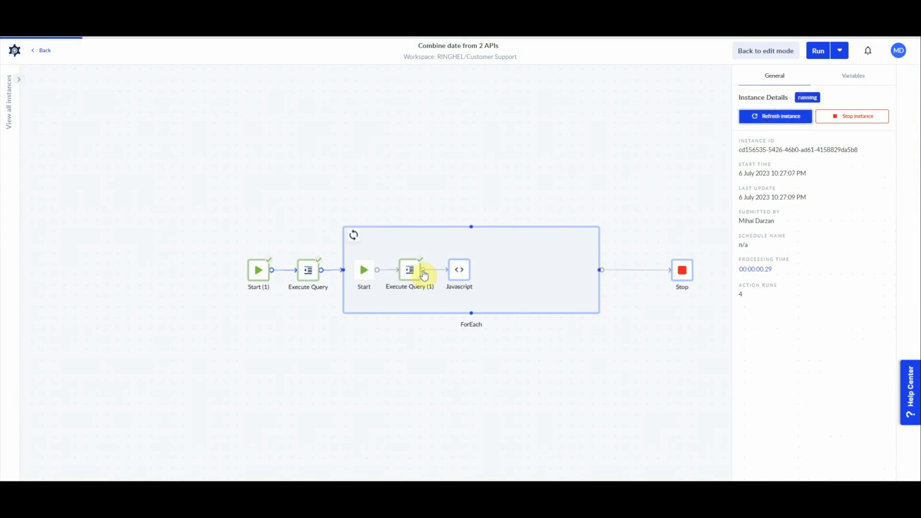
left_click(459, 270)
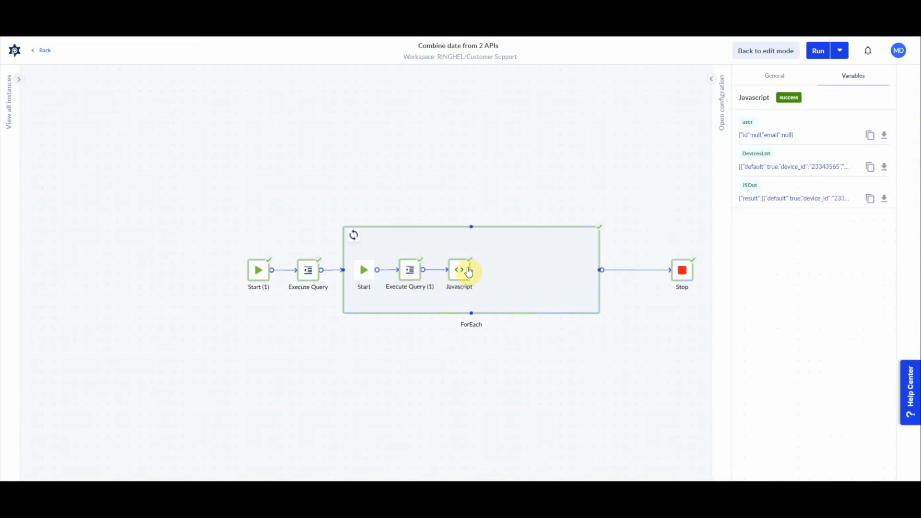
left_click(750, 199)
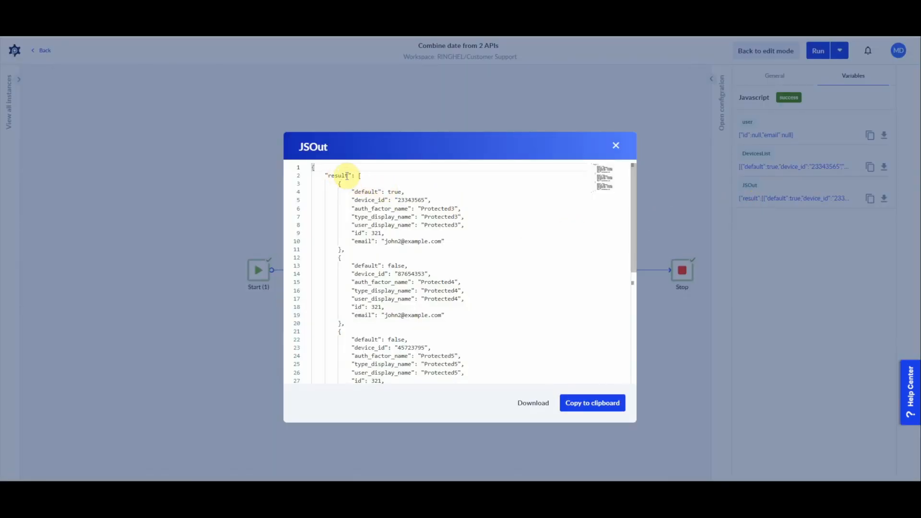
Examine the result array in JSOut and the fields of its device objects, closing the viewer when finished
scroll(360, 201, "down", 5)
scroll(360, 208, "up", 5)
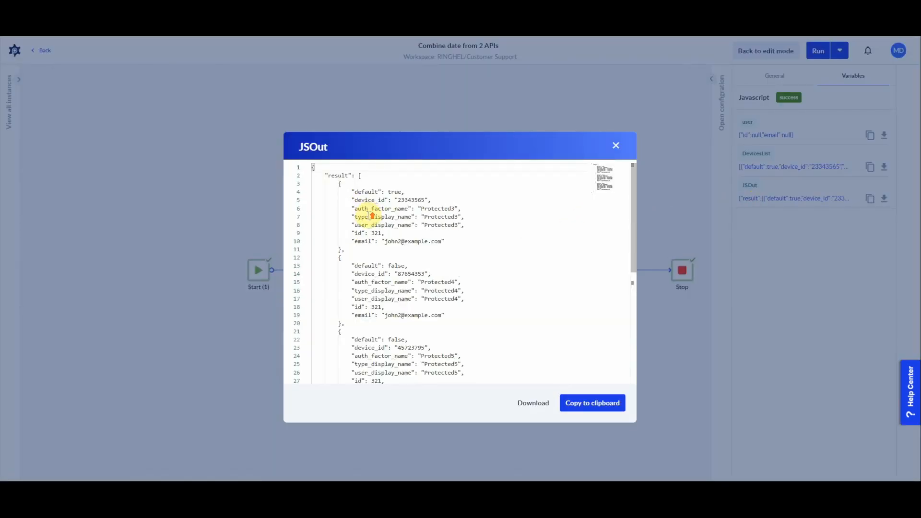
left_click(356, 176)
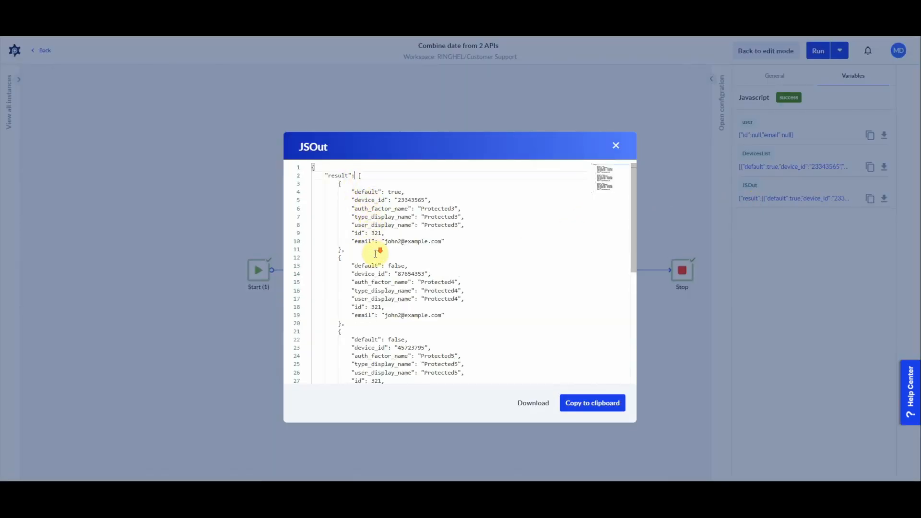
scroll(376, 252, "down", 5)
scroll(374, 264, "up", 5)
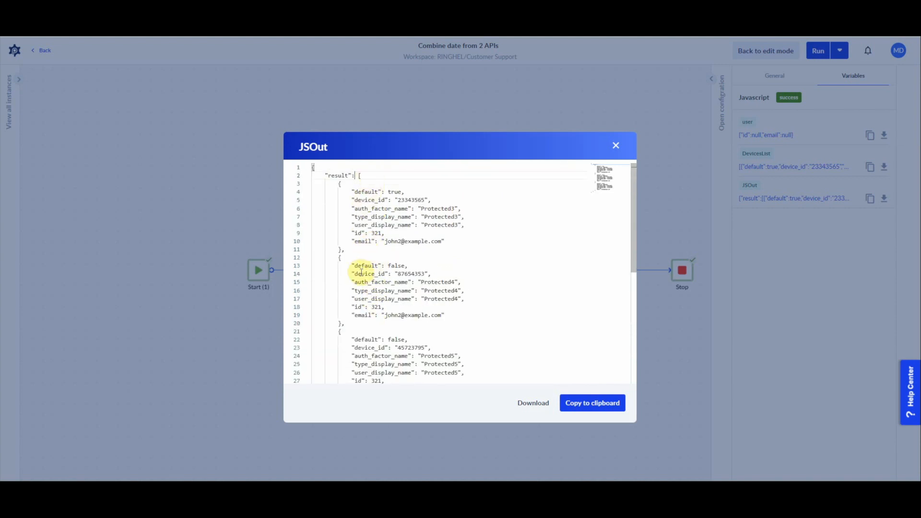
left_click_drag(365, 207, 374, 234)
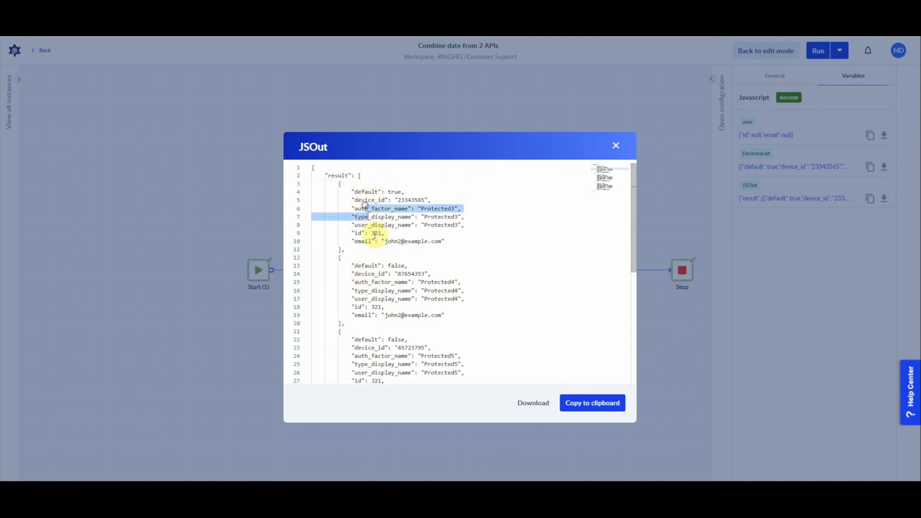
left_click(374, 234)
left_click(339, 175)
double_click(339, 176)
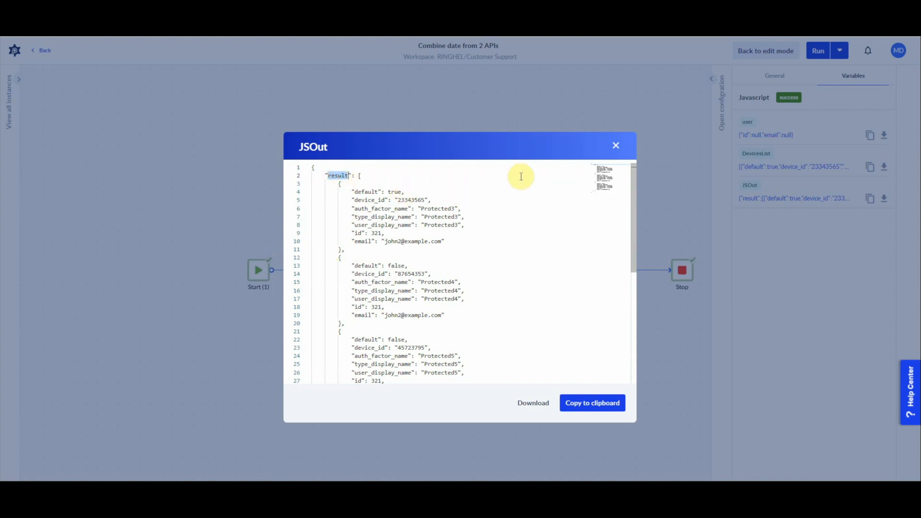
left_click(615, 148)
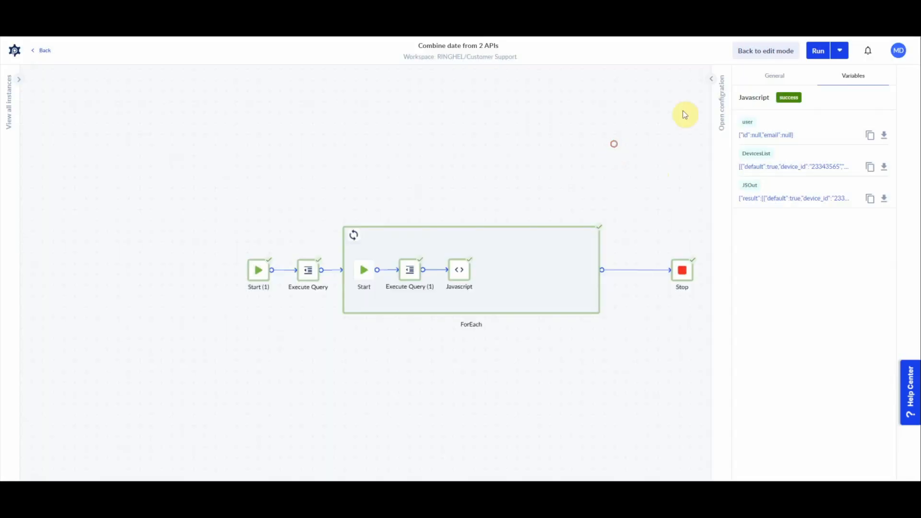
Return to edit mode and add a Json Mapper action after the Javascript action inside the ForEach loop
left_click(746, 51)
left_click(514, 270)
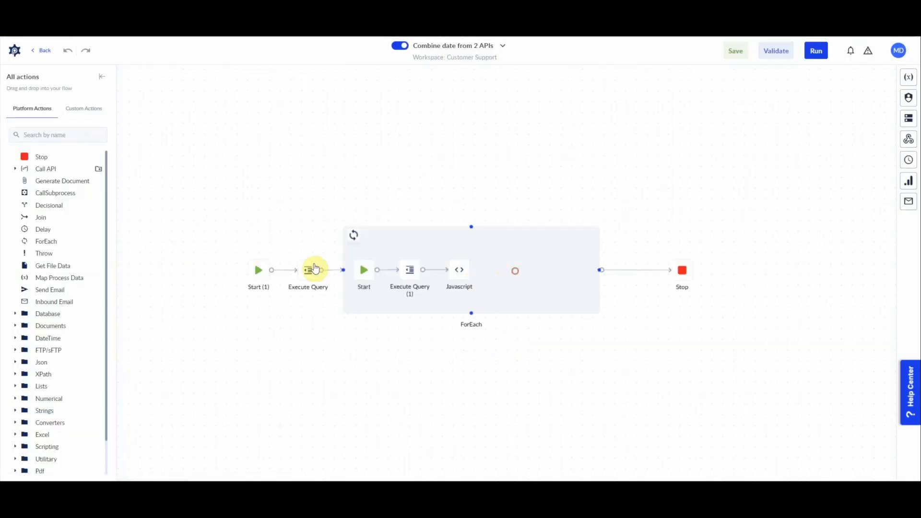
scroll(10, 317, "down", 1)
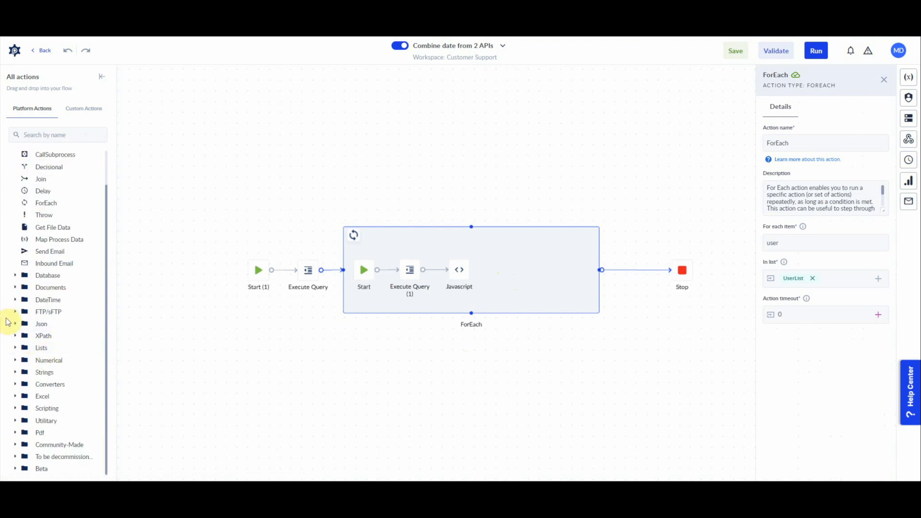
left_click(14, 325)
mouse_move(39, 339)
left_mouse_down()
mouse_move(148, 341)
mouse_move(525, 273)
mouse_move(511, 274)
left_mouse_up()
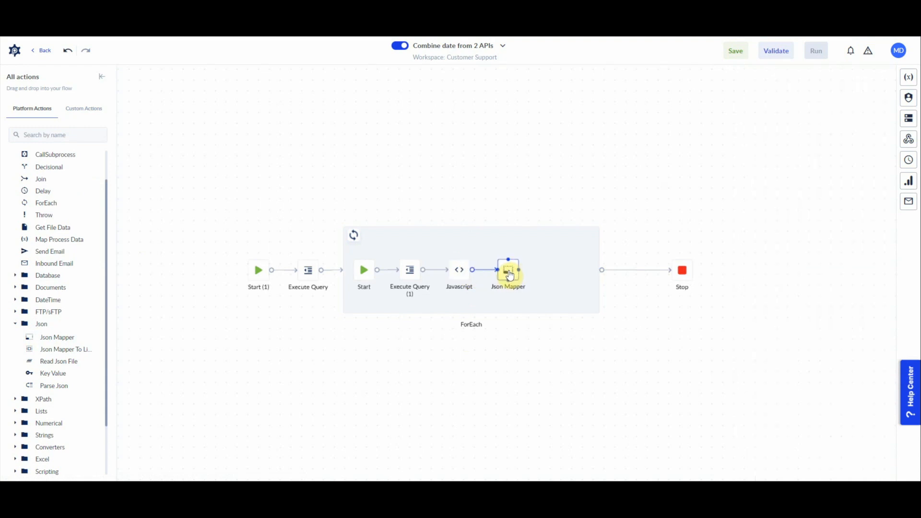
left_click(509, 272)
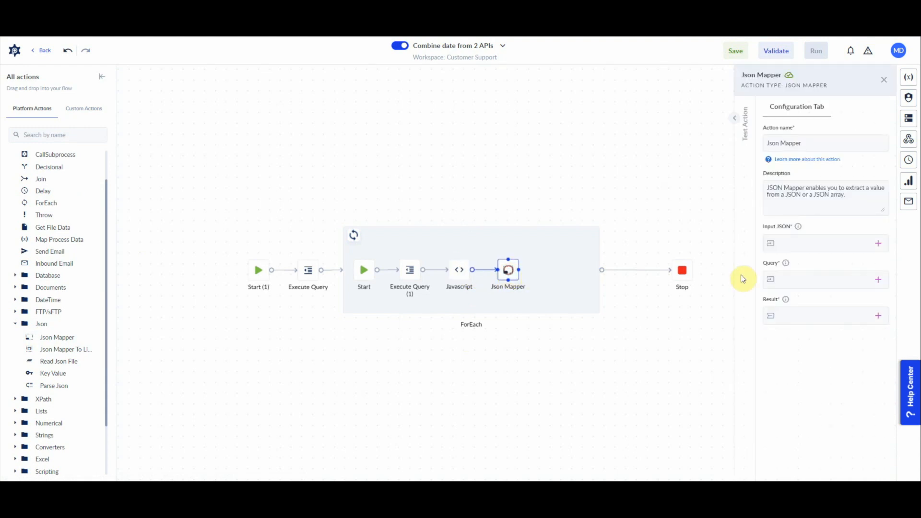
Set the Json Mapper's input JSON to the JSOut variable and its query to $.result
left_click(877, 243)
left_click(773, 297)
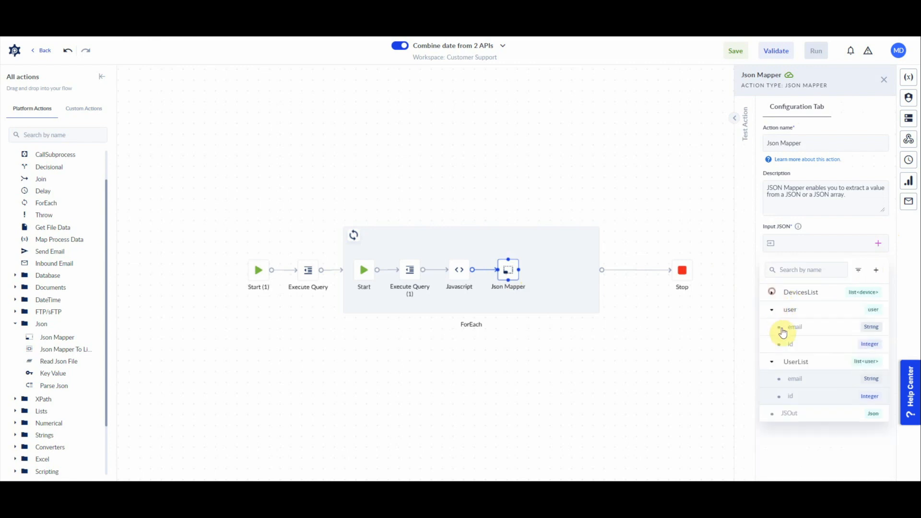
left_click(789, 413)
left_click(822, 277)
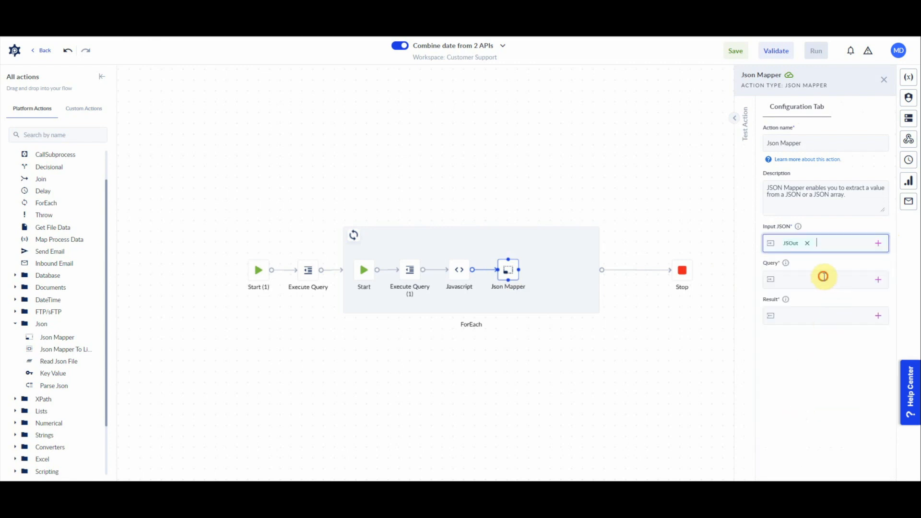
type("$.result")
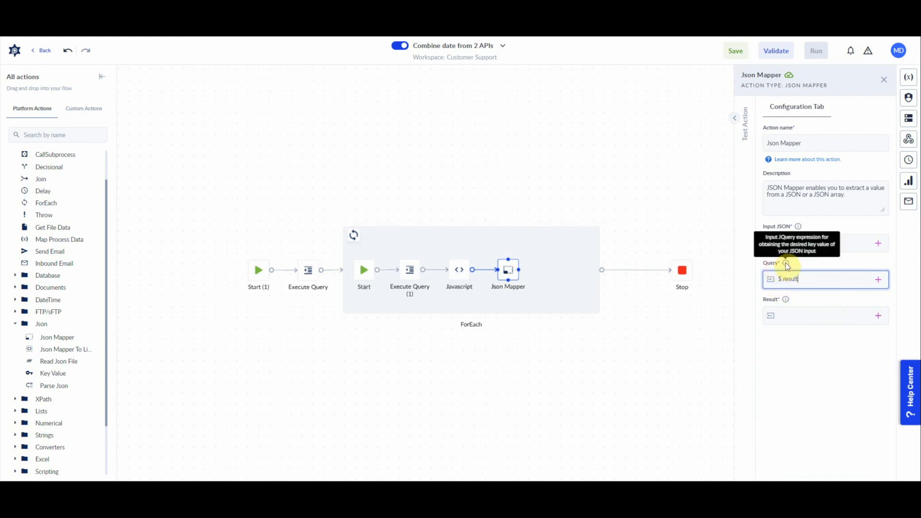
Create a single-value Object variable named CurrentListOfDevices as the Json Mapper's result
left_click(805, 316)
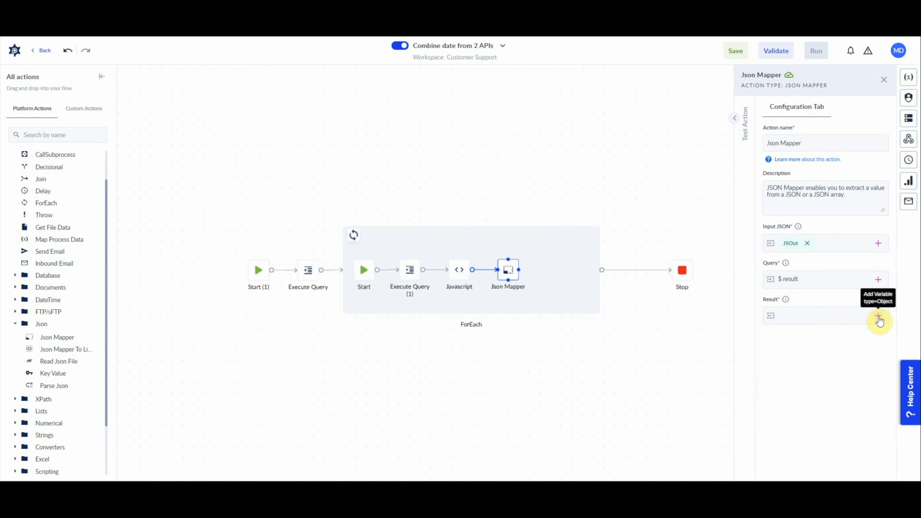
left_click(878, 316)
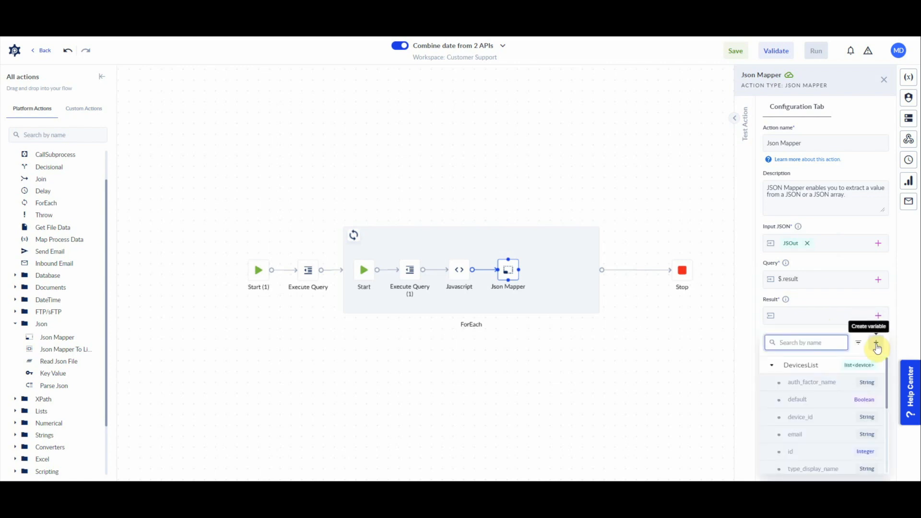
left_click(839, 300)
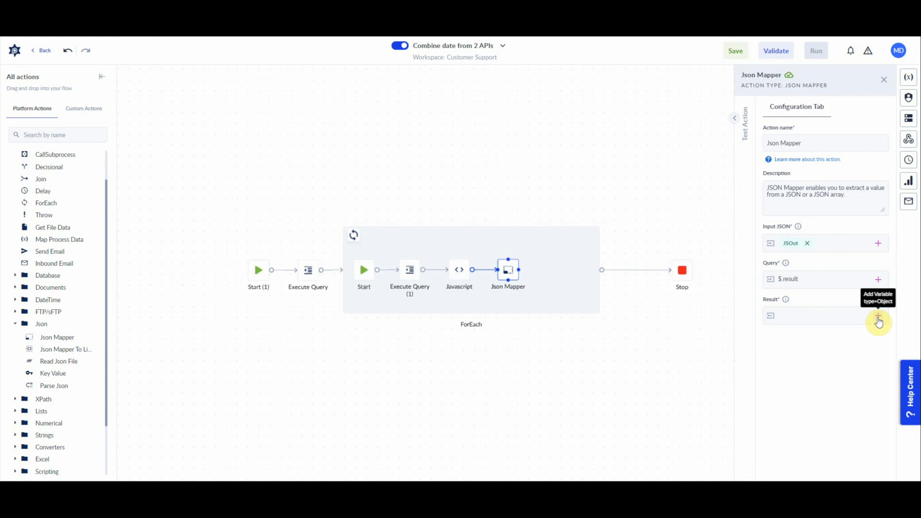
left_click(878, 318)
left_click(876, 342)
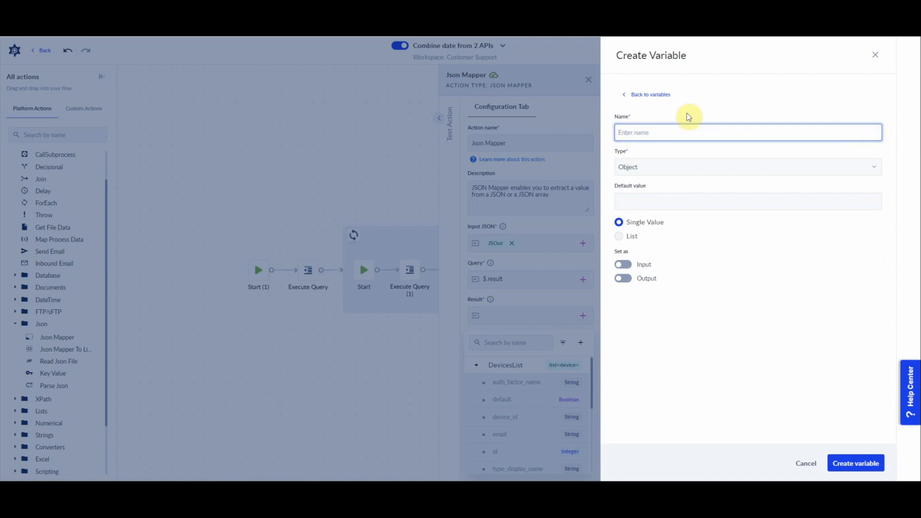
type("CurrentListOfDevices")
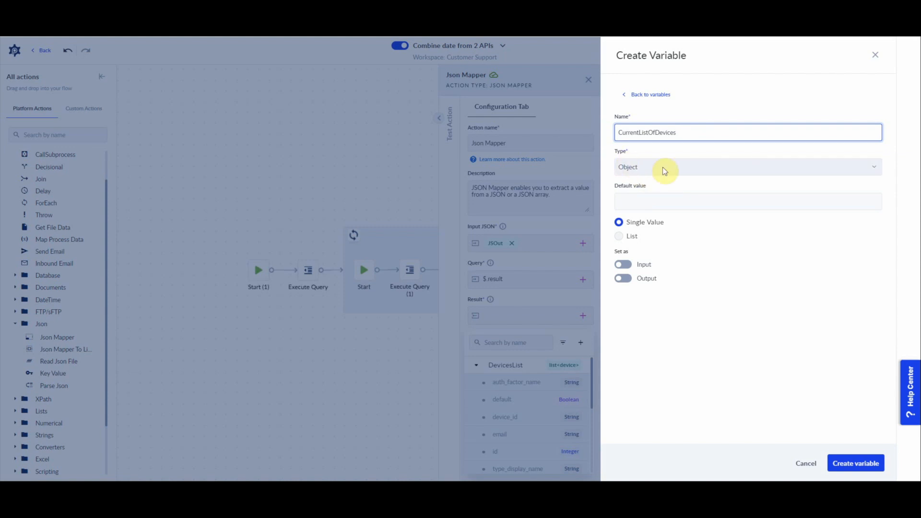
left_click(856, 465)
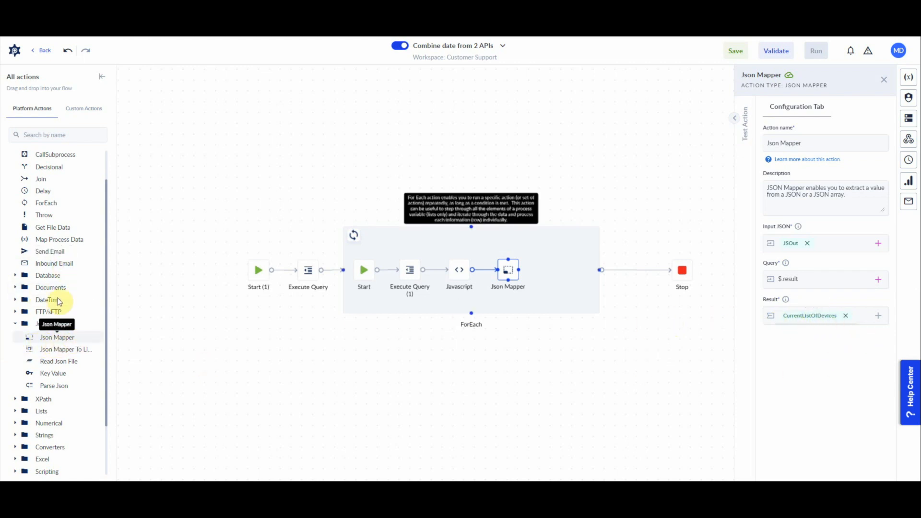
Add a List Add action from the Lists group after the Json Mapper inside the ForEach loop
left_click(15, 411)
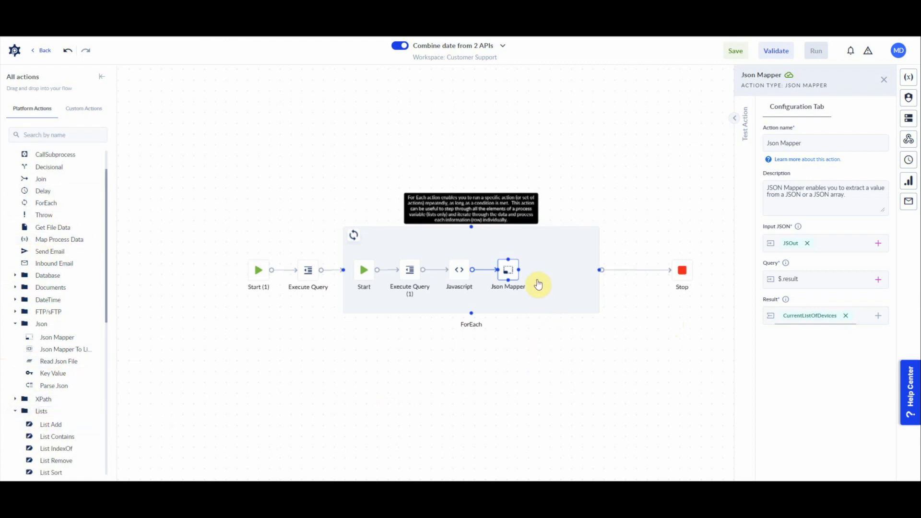
left_click_drag(51, 425, 563, 269)
Create a list variable of type Object named Output, set as a process output, as the list to which the object is added
left_click(886, 243)
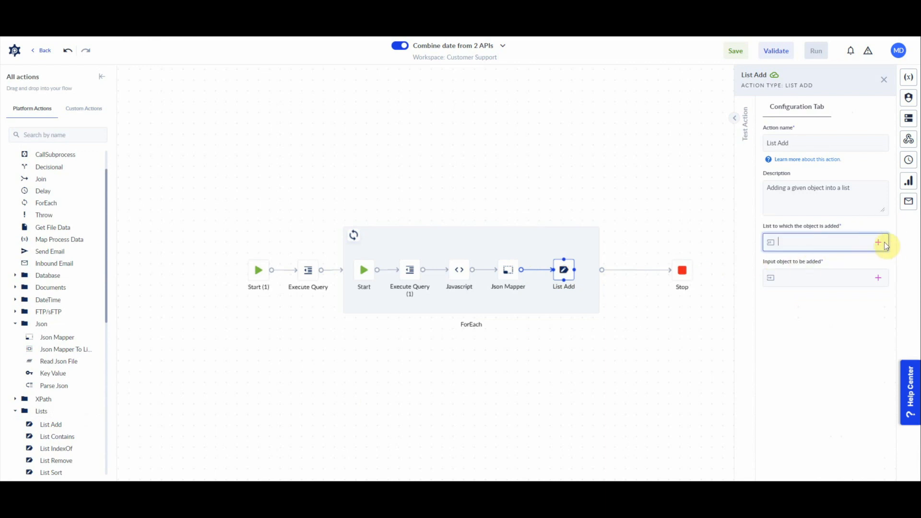
left_click(879, 243)
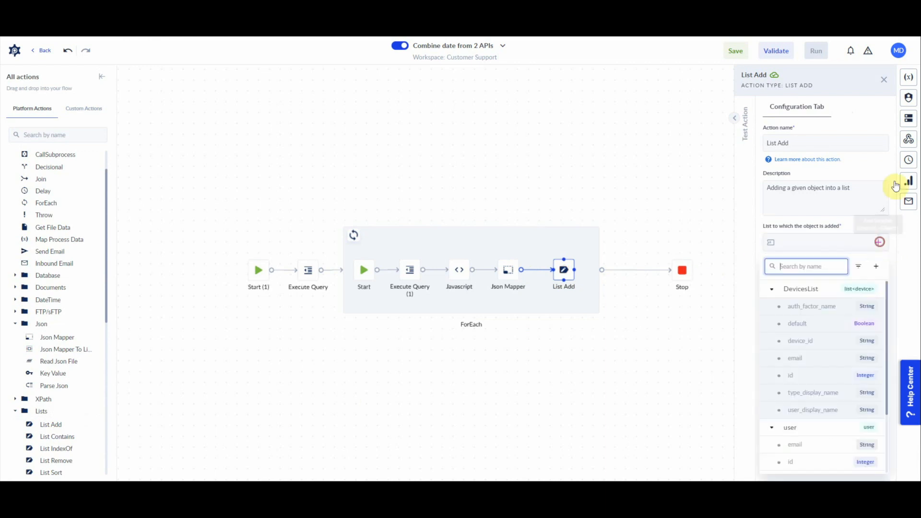
scroll(833, 325, "down", 2)
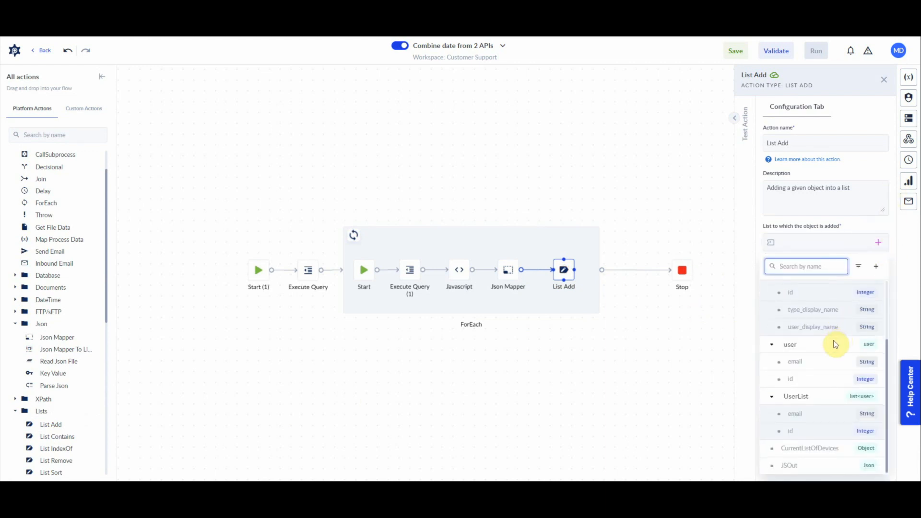
left_click(875, 267)
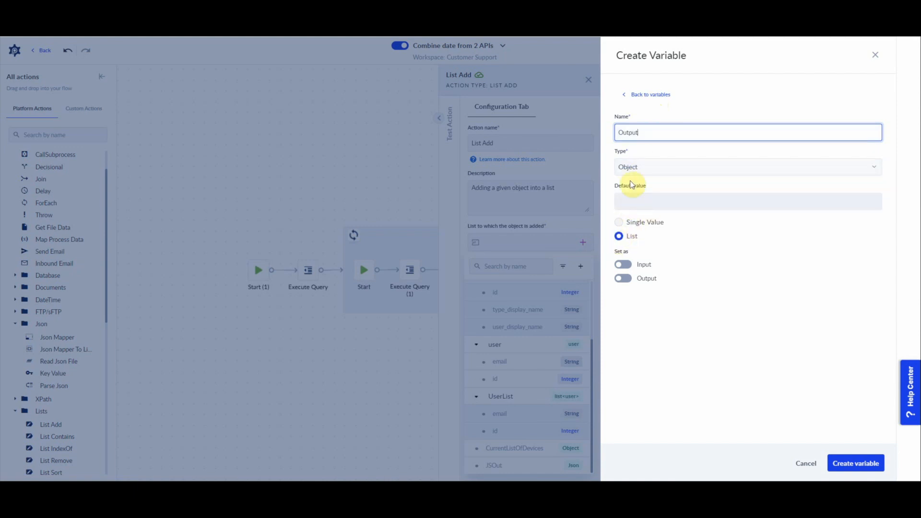
left_click(634, 282)
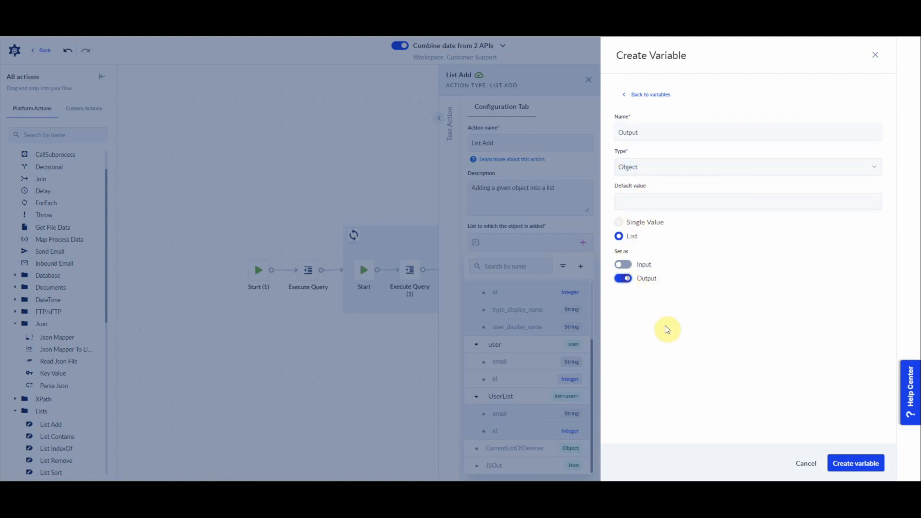
left_click(858, 464)
Set the List Add action's input object to the CurrentListOfDevices variable
left_click(835, 275)
left_click(877, 278)
left_click(772, 325)
left_click(769, 394)
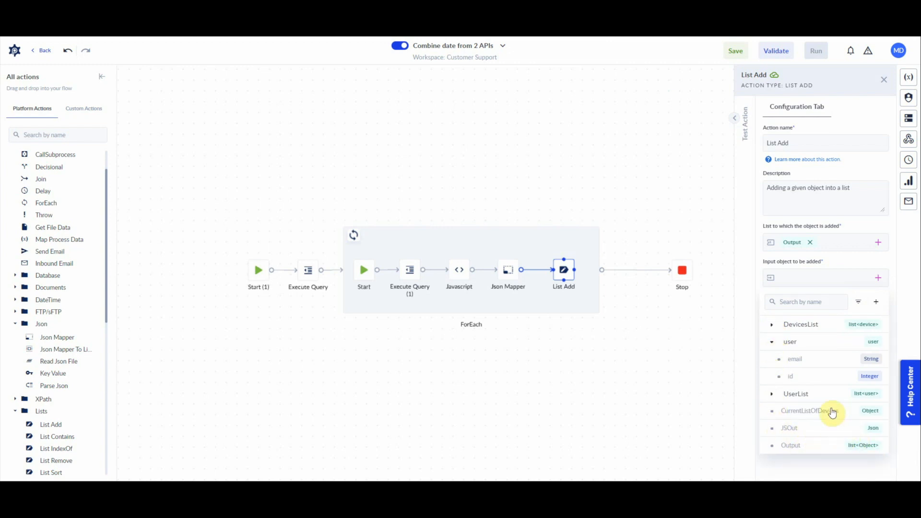
left_click(799, 413)
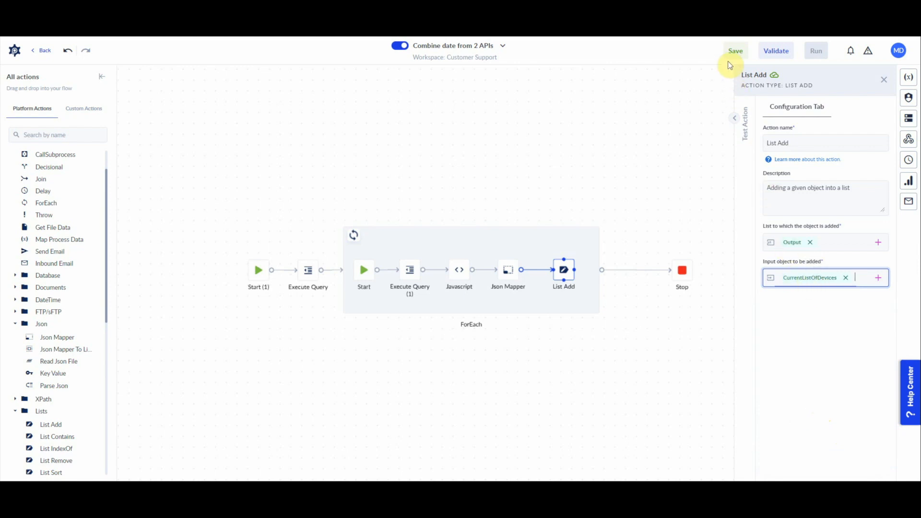
Validate and run the process, and open its instance, refreshing it until the run finishes
left_click(773, 50)
left_click(789, 129)
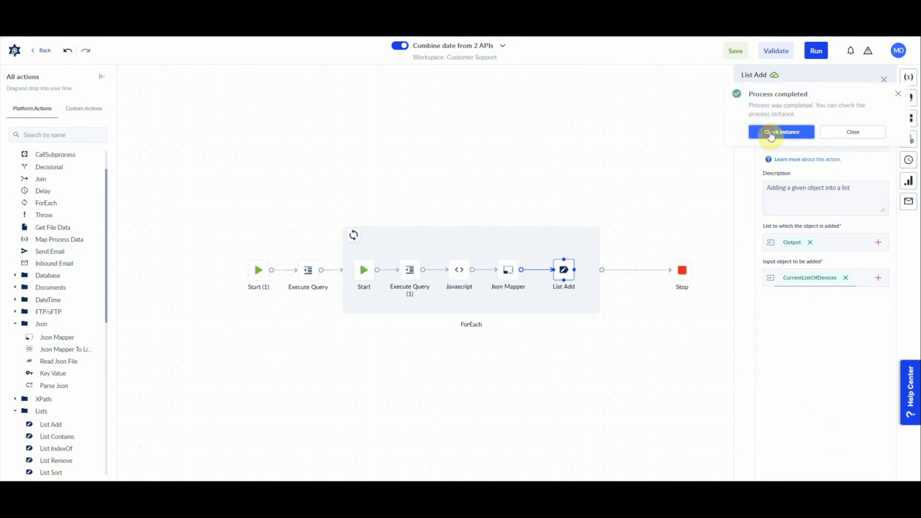
left_click(758, 129)
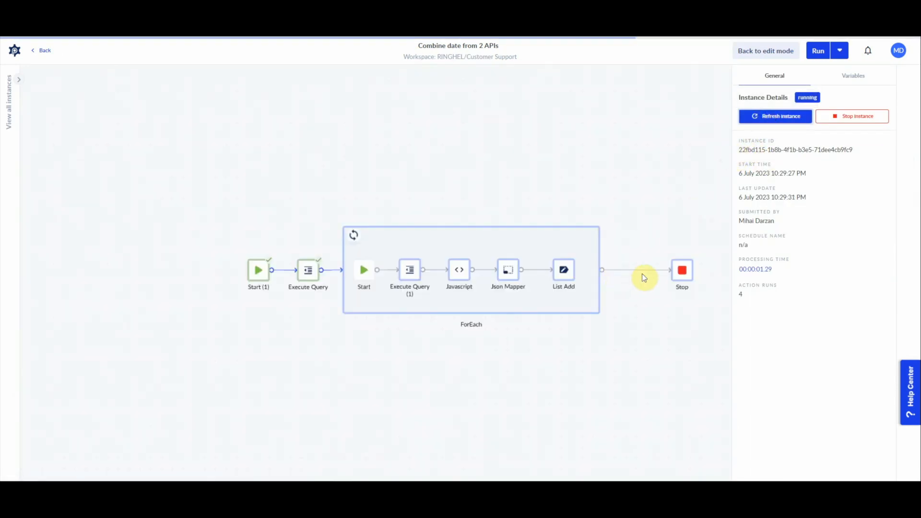
left_click(780, 118)
left_click(783, 126)
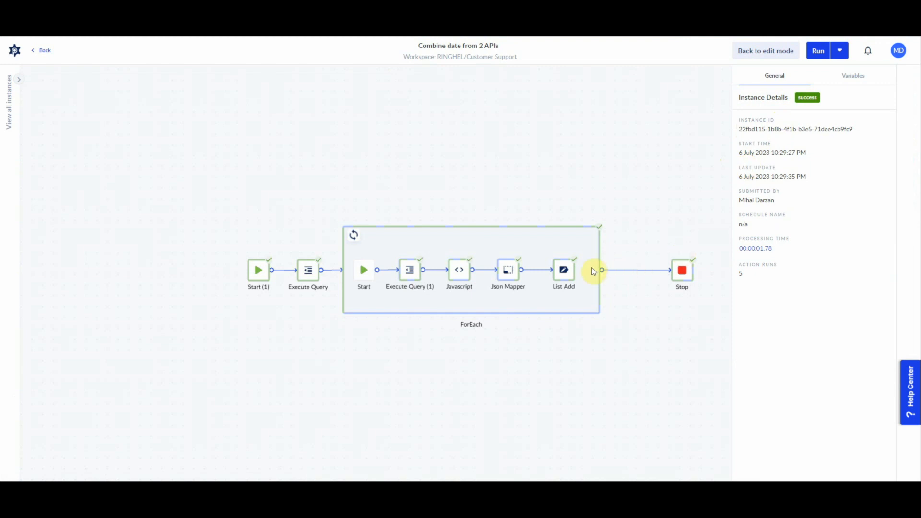
View the instance's variables with internal ones filtered out and open the value of the Output variable
left_click(854, 76)
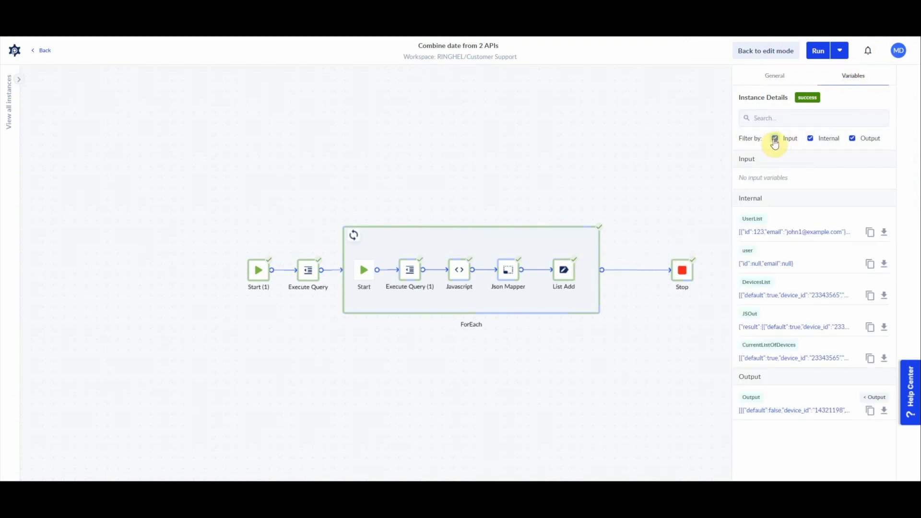
left_click(810, 139)
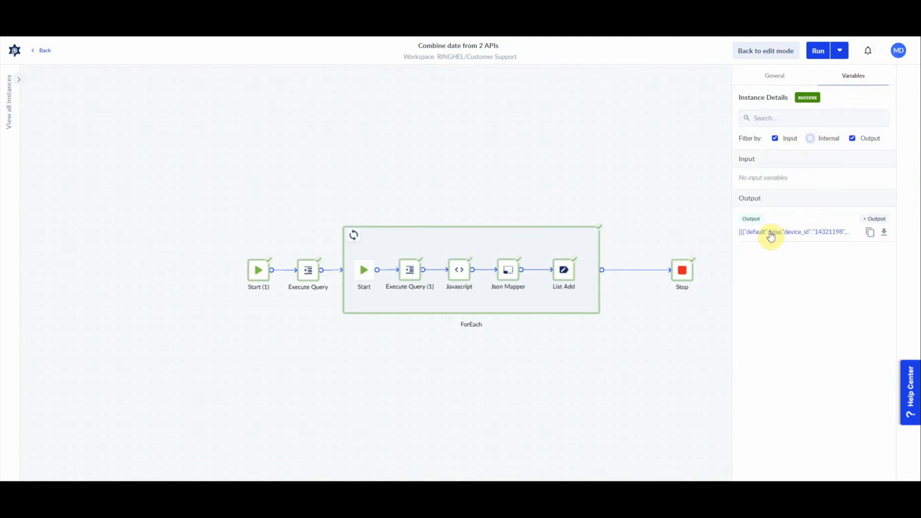
left_click(771, 235)
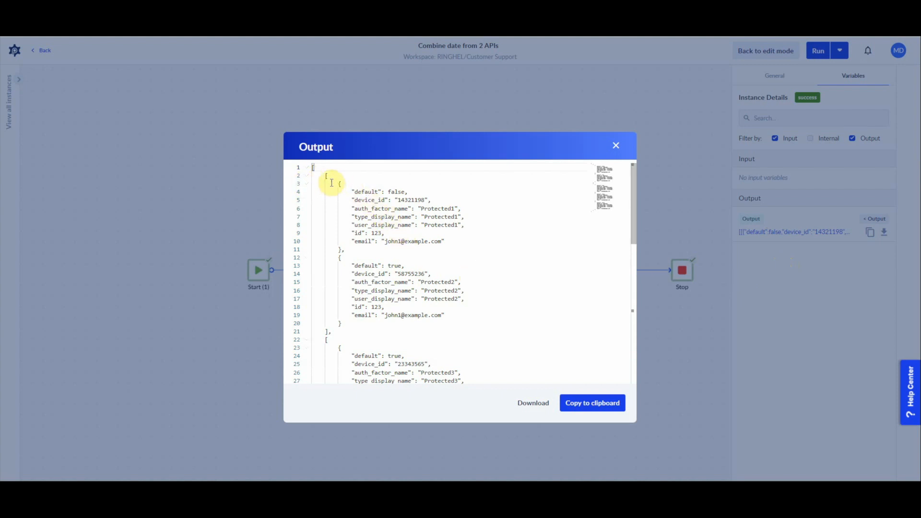
Examine the nested device arrays in Output and the id and email fields of their devices, closing the viewer when finished
left_click(306, 176)
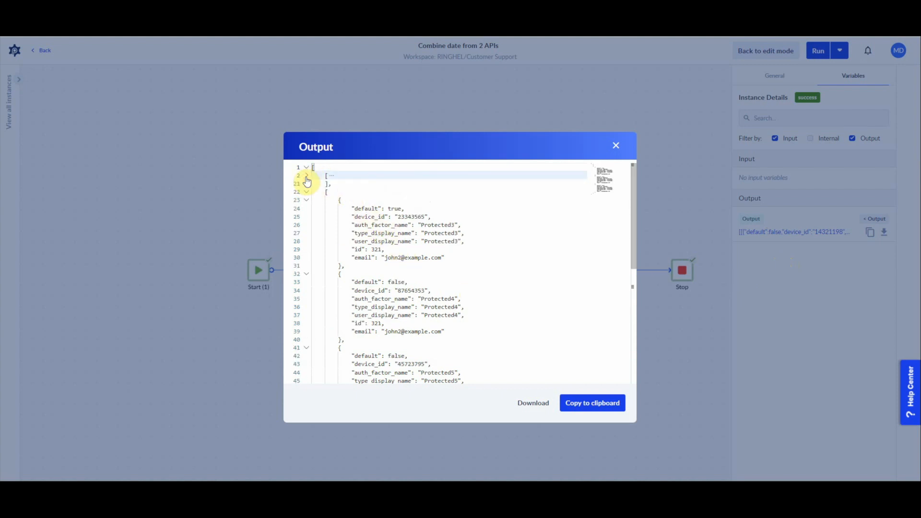
left_click(307, 192)
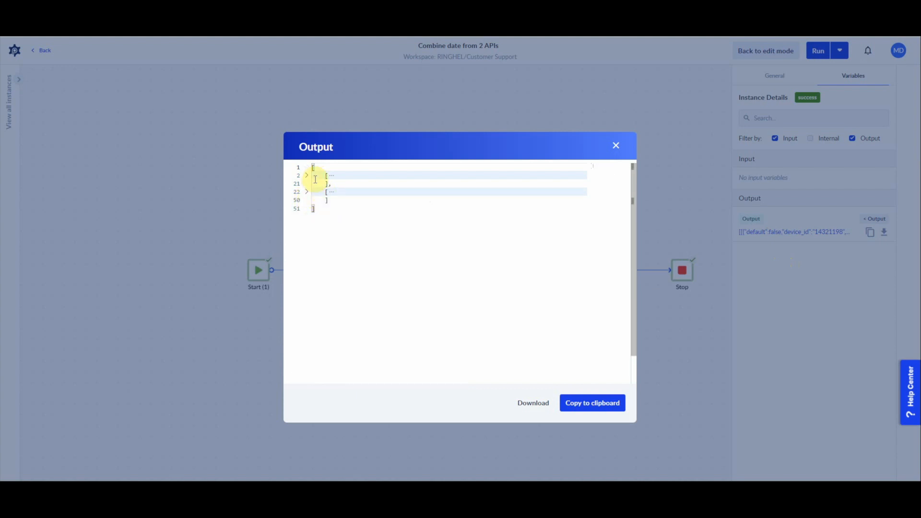
left_click_drag(323, 176, 311, 201)
left_click(306, 193)
left_click(351, 210)
scroll(350, 218, "down", 3)
scroll(355, 221, "up", 3)
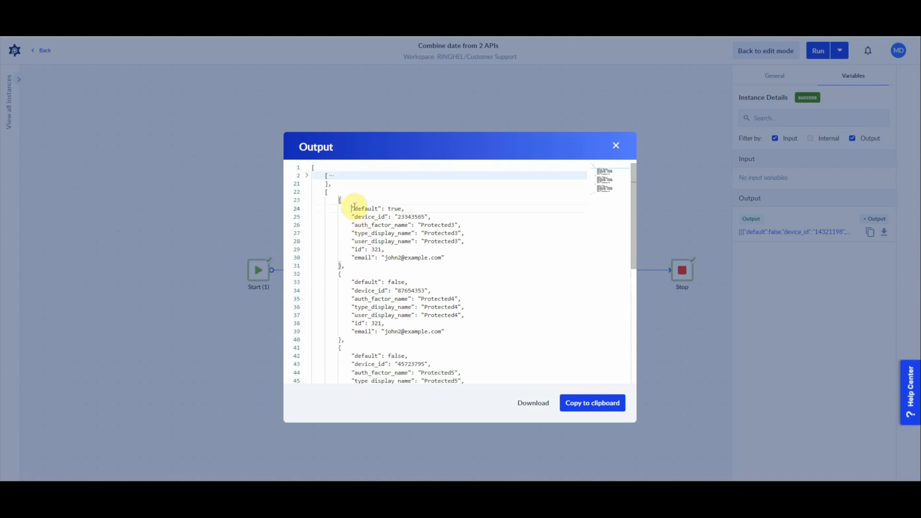
left_click_drag(352, 249, 450, 259)
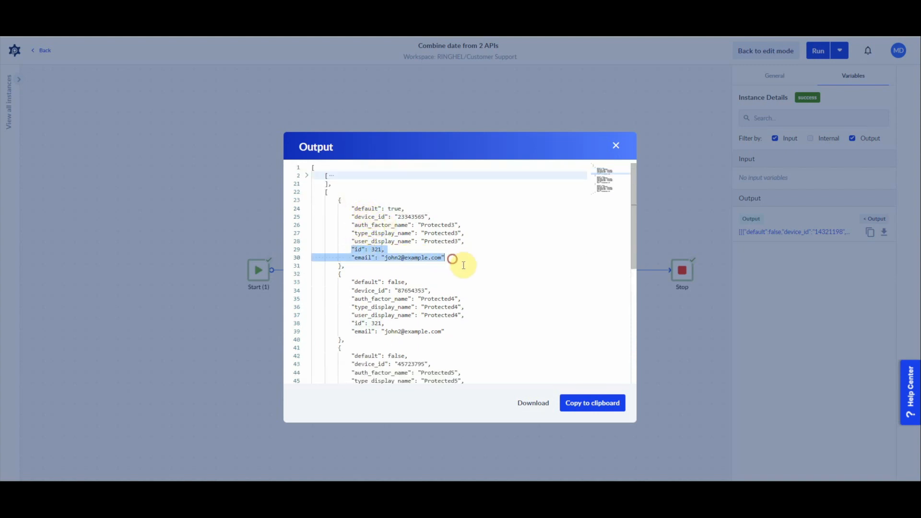
scroll(459, 263, "down", 5)
scroll(468, 268, "up", 5)
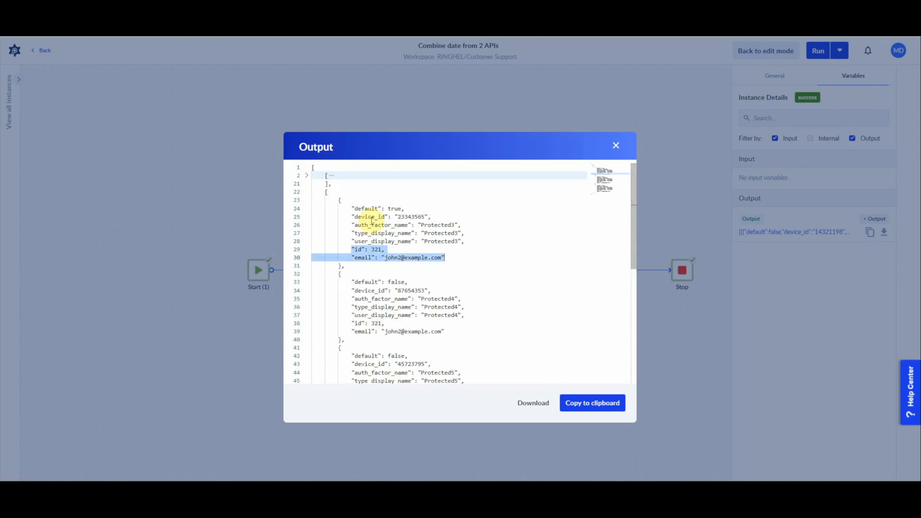
left_click(306, 175)
scroll(400, 236, "down", 3)
scroll(394, 244, "up", 3)
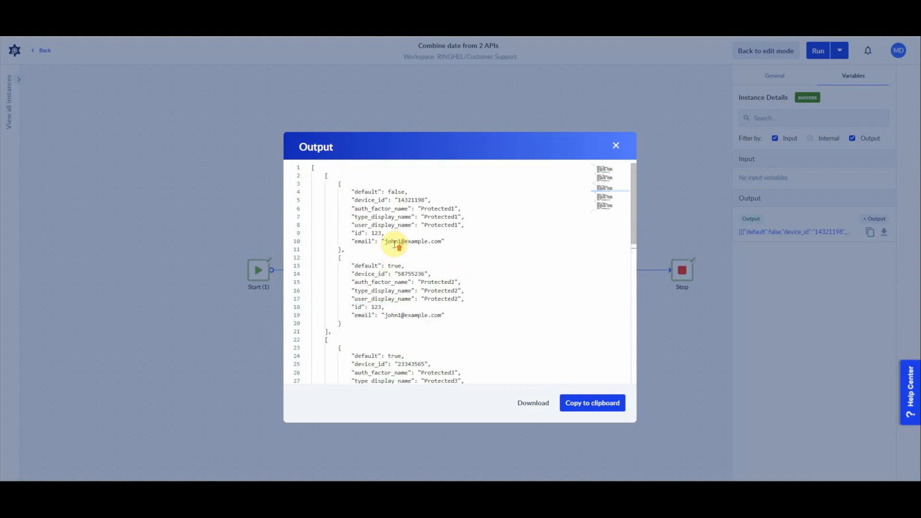
scroll(415, 293, "down", 3)
scroll(415, 295, "up", 3)
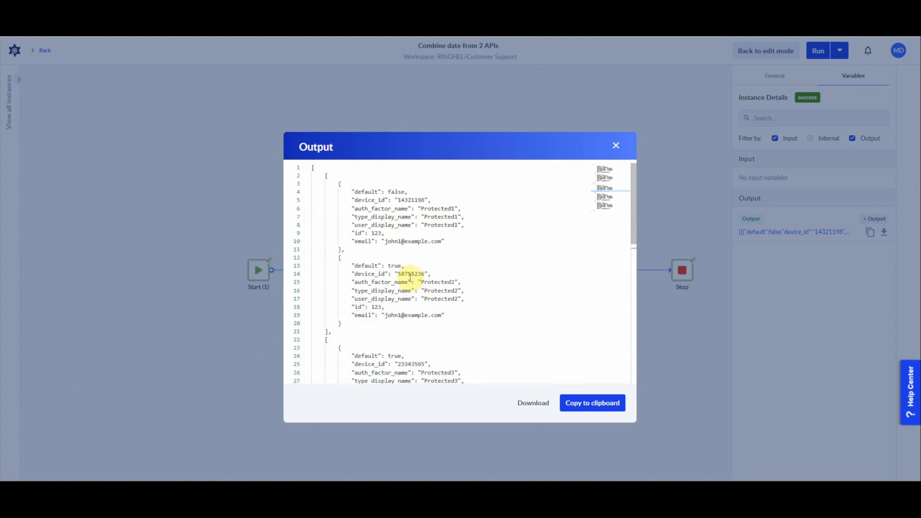
left_click(615, 147)
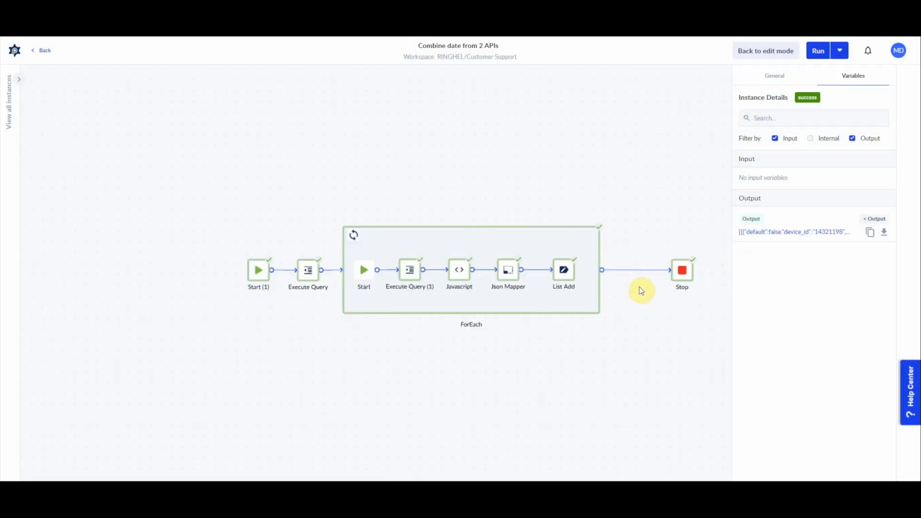